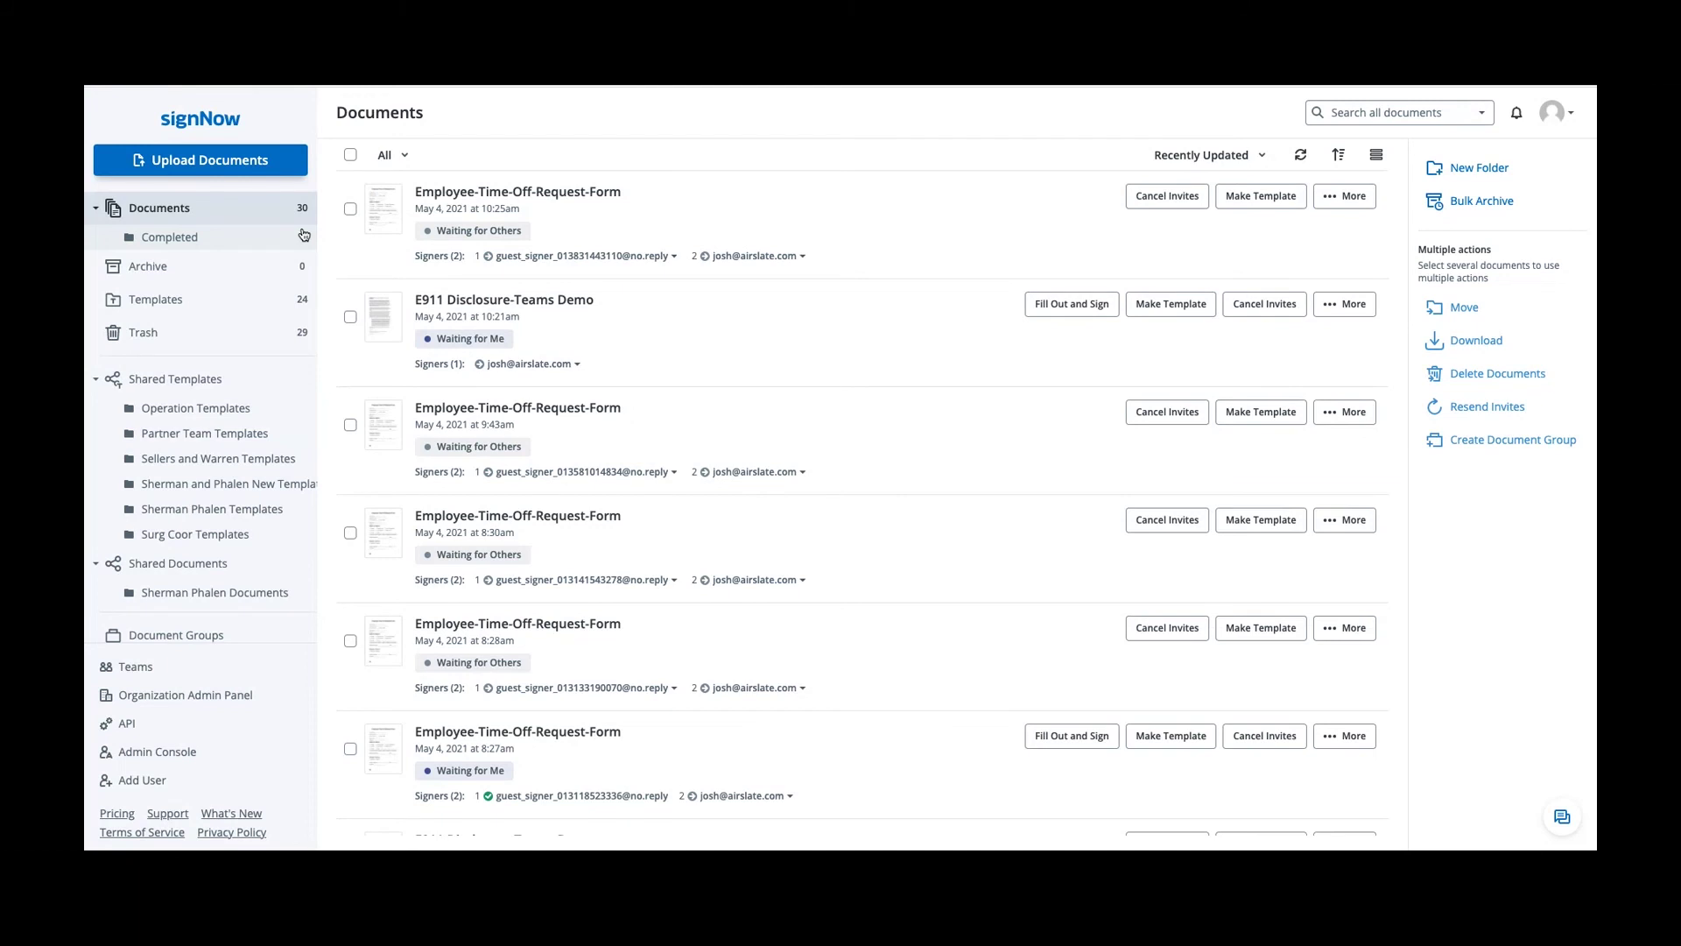
Upload Volunteer-Application.pdf from the Demo Docs folder on the Desktop.
scroll(304, 235, "down", 1)
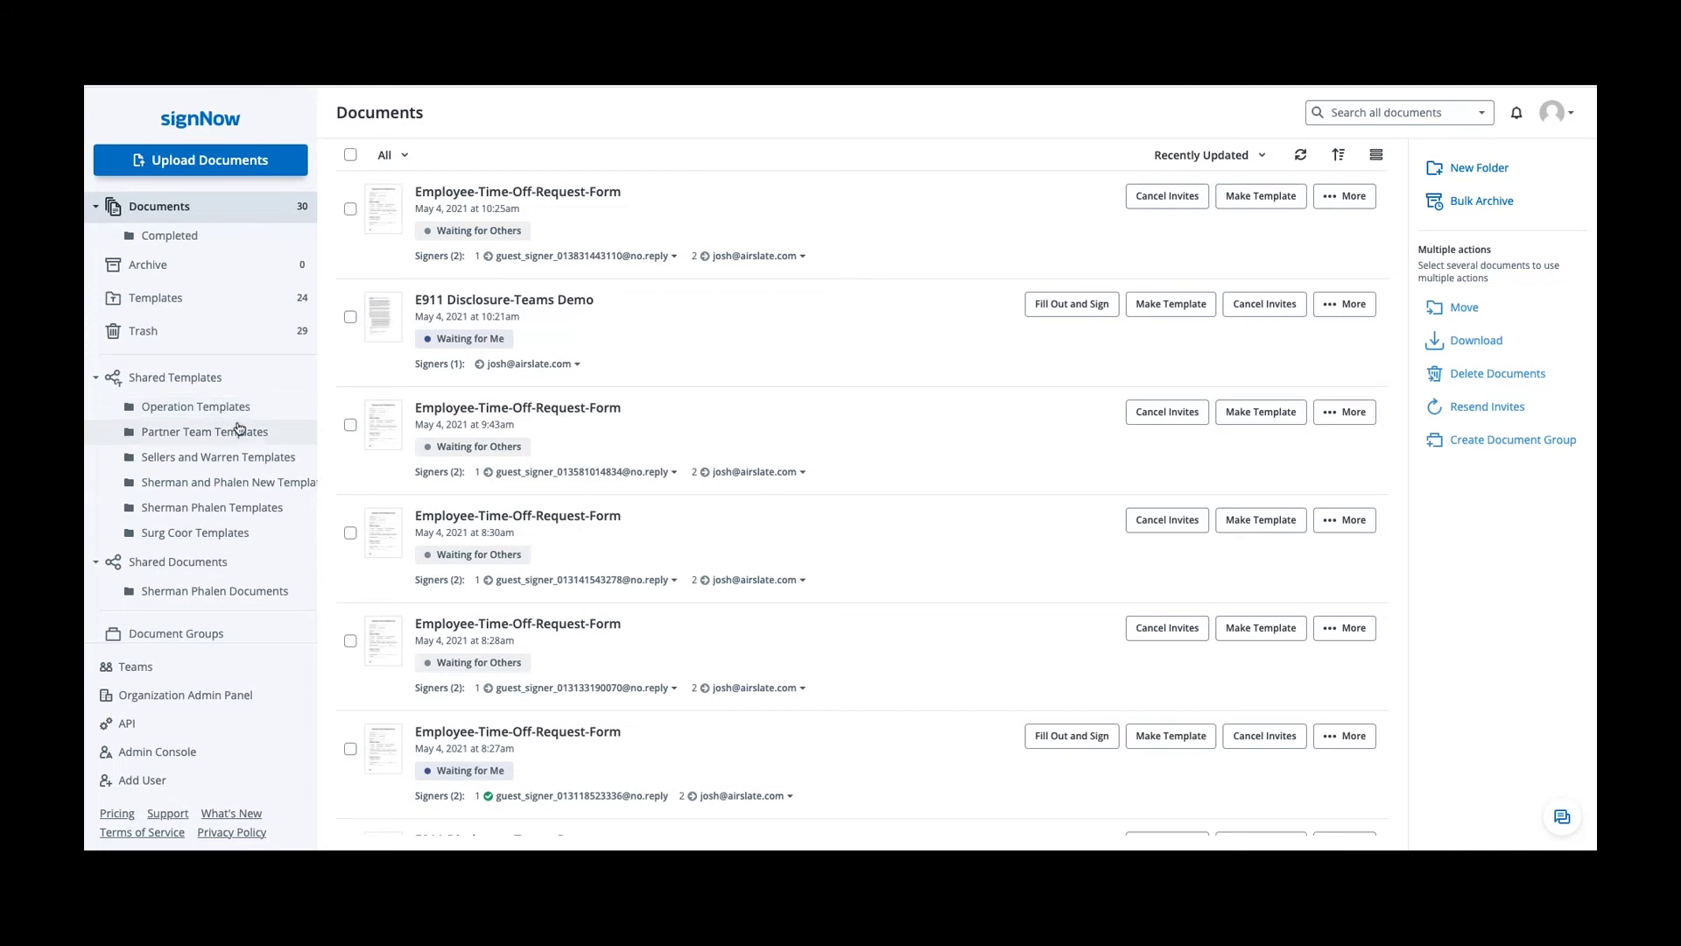
scroll(249, 561, "down", 1)
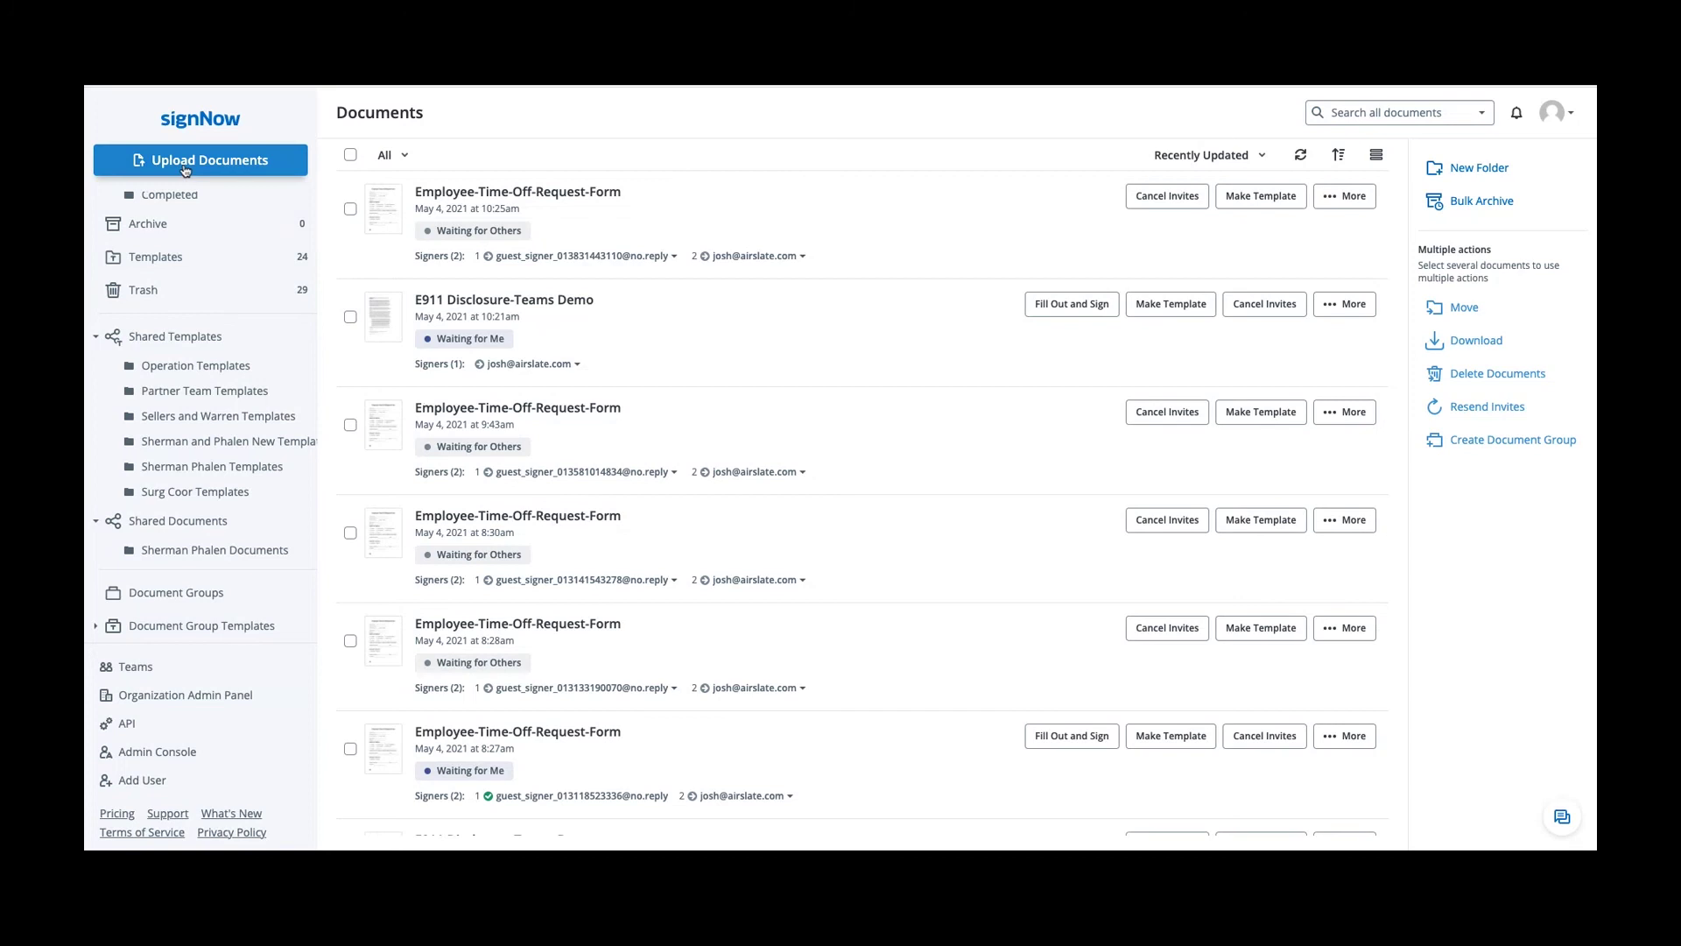
left_click(231, 170)
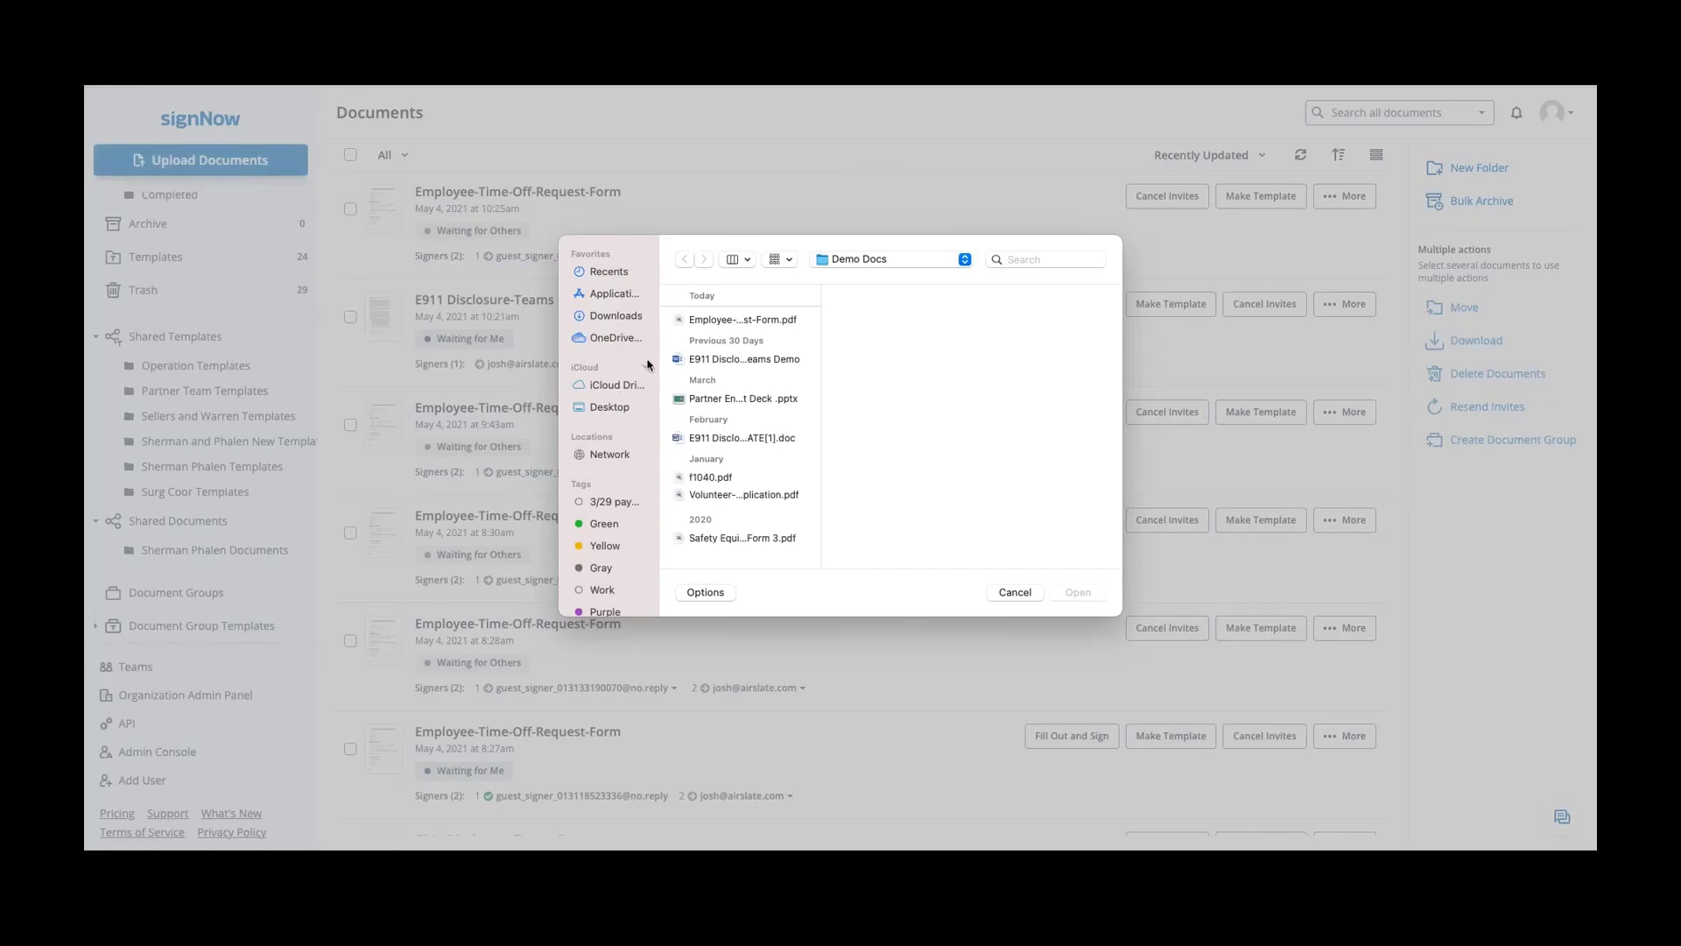
left_click(625, 409)
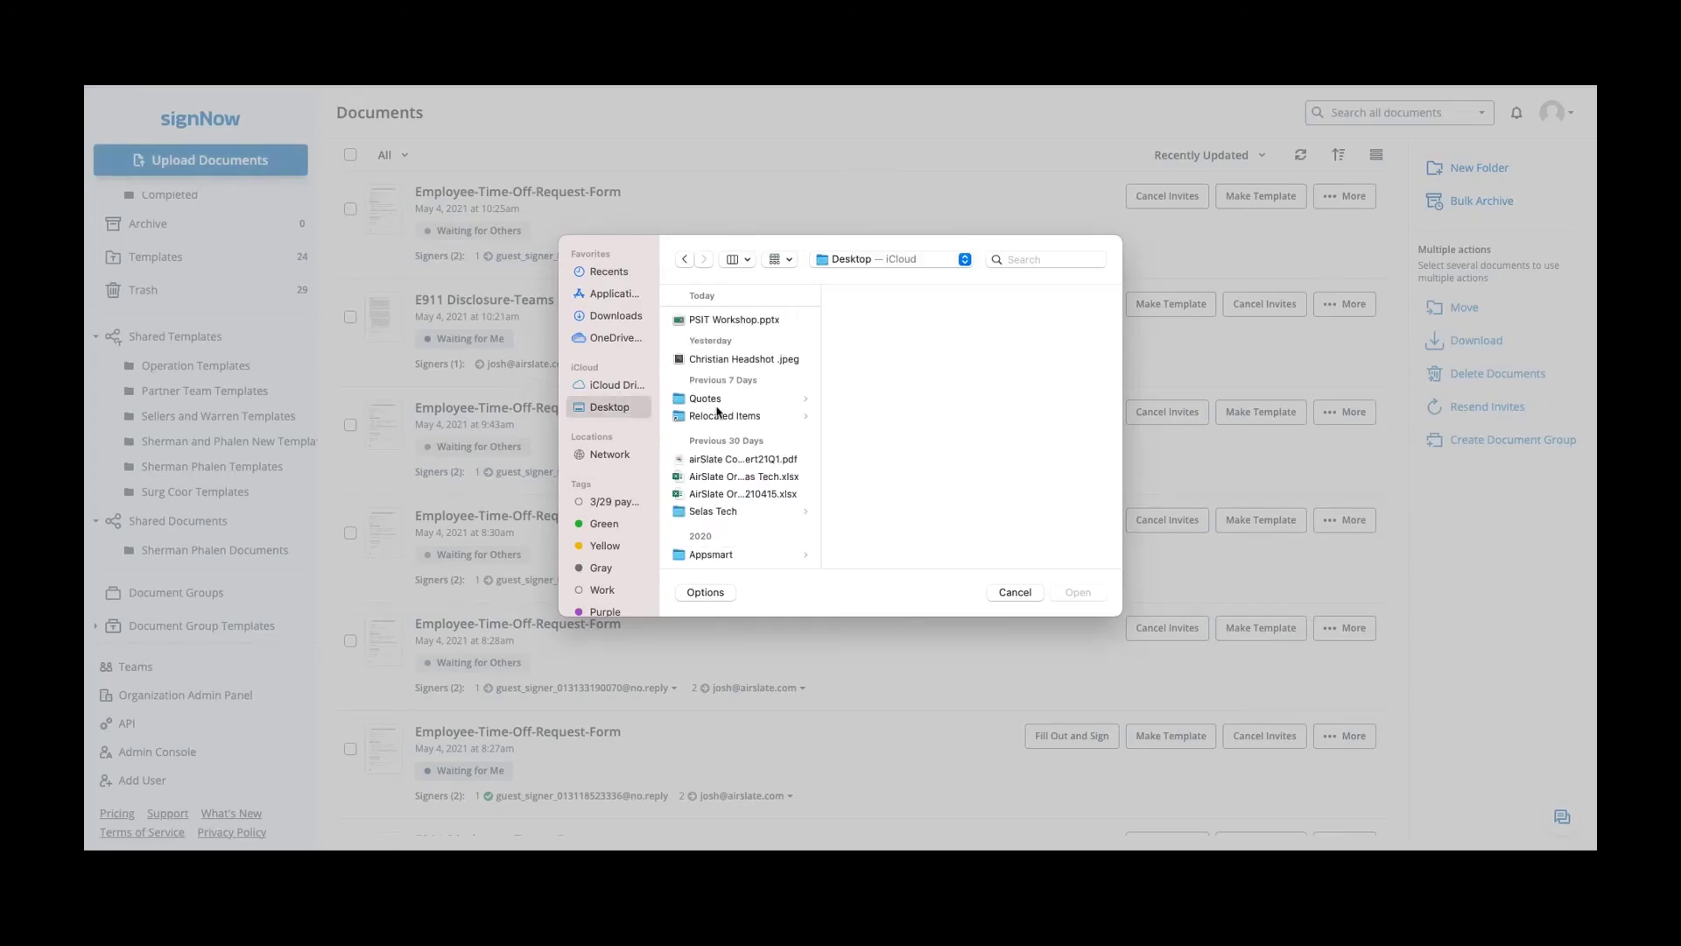
scroll(778, 446, "down", 2)
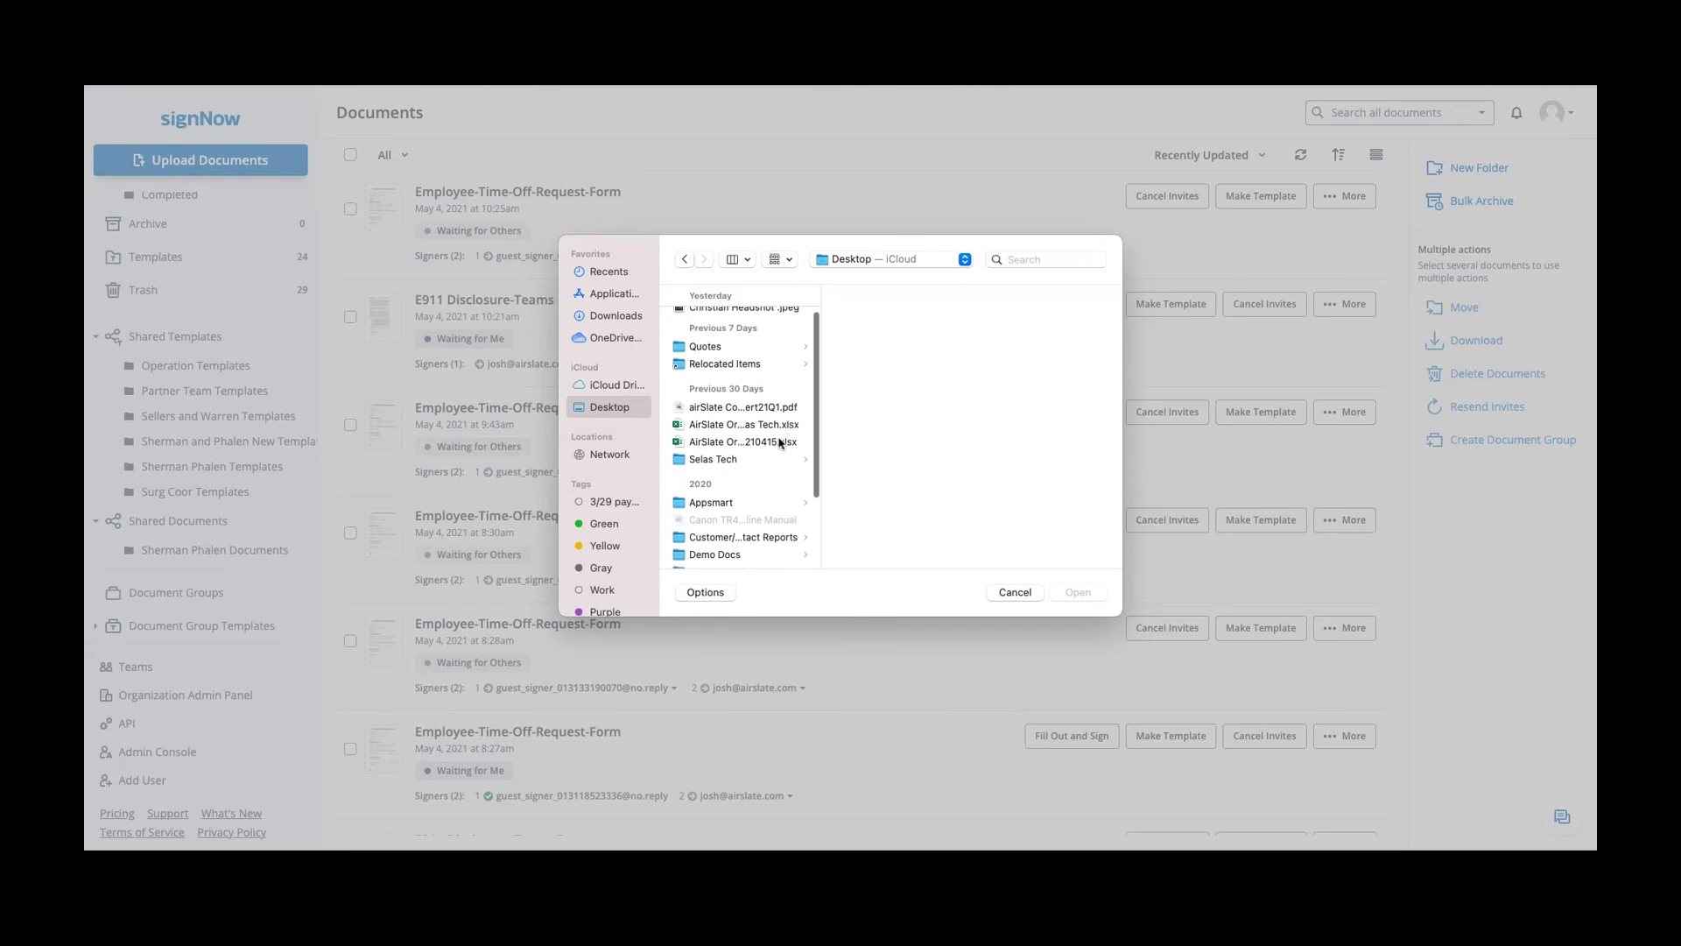
scroll(771, 451, "down", 2)
left_click(720, 501)
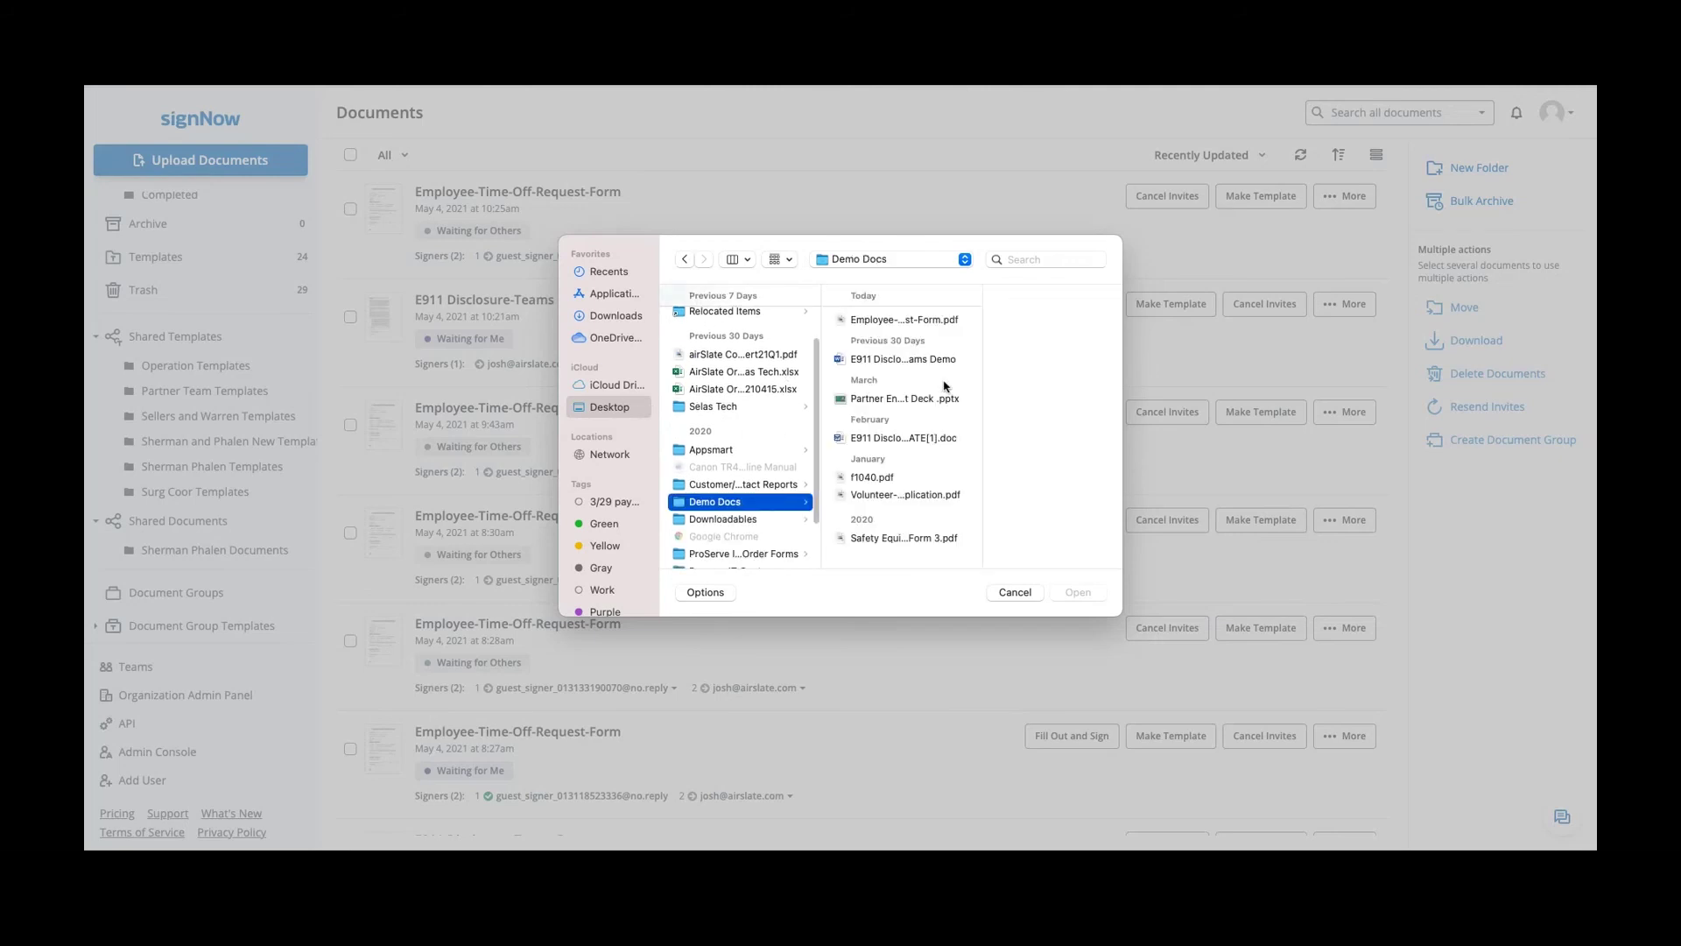
left_click(920, 495)
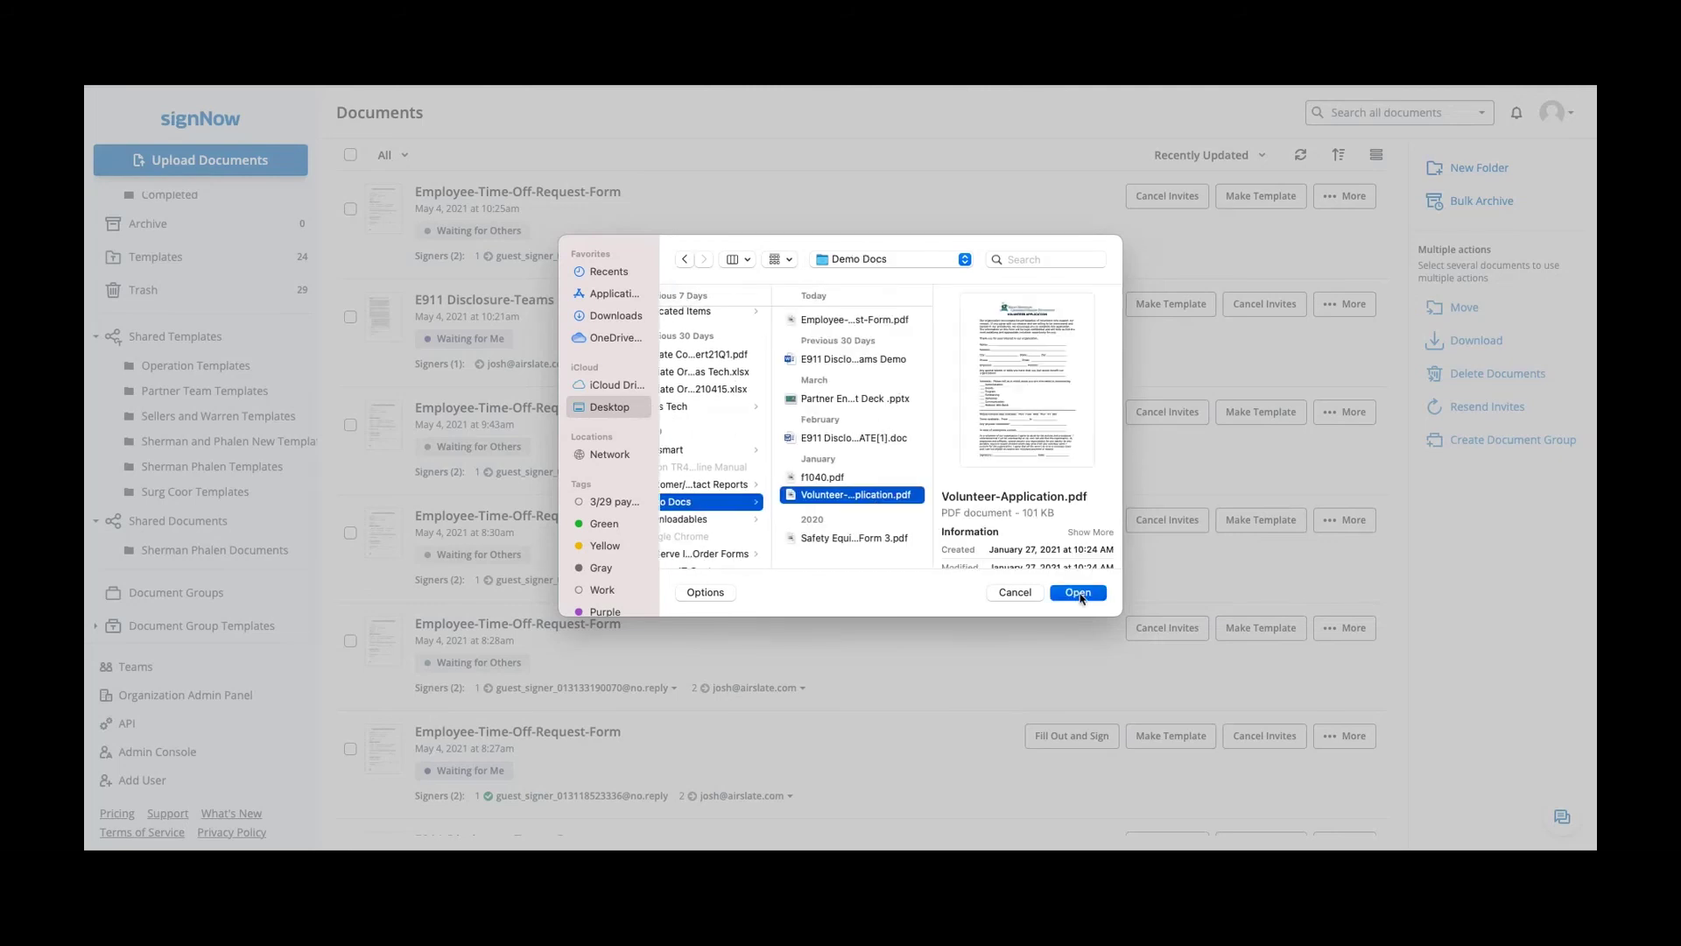
left_click(1081, 595)
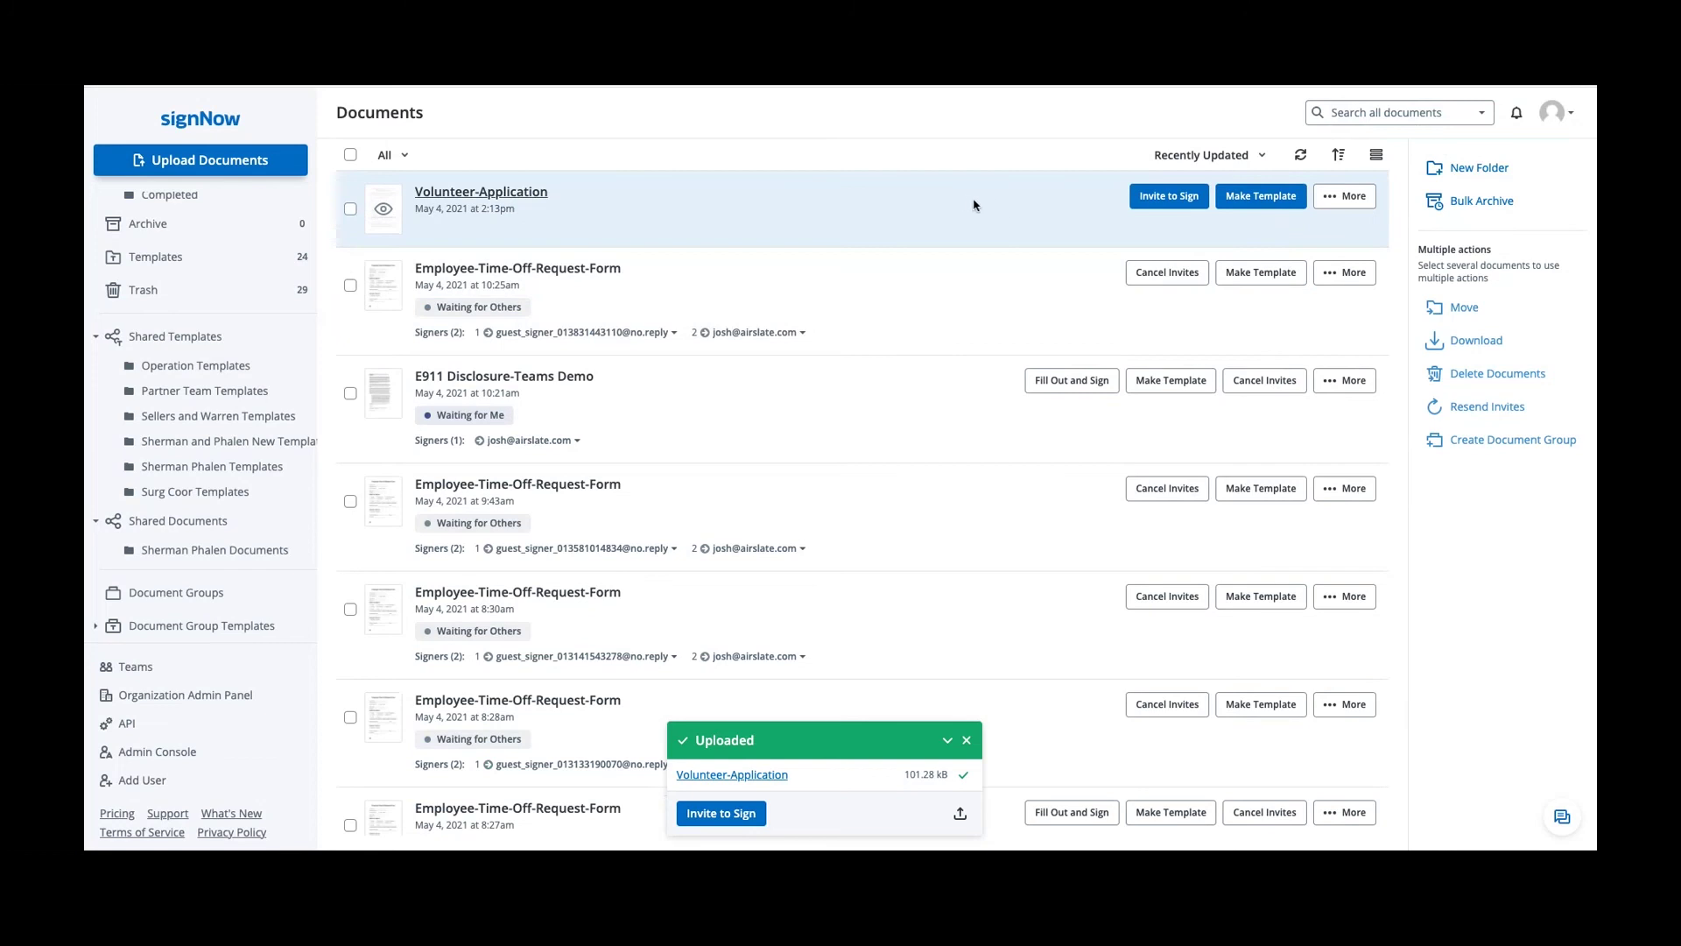
Open the uploaded Volunteer-Application document for editing.
left_click(1348, 198)
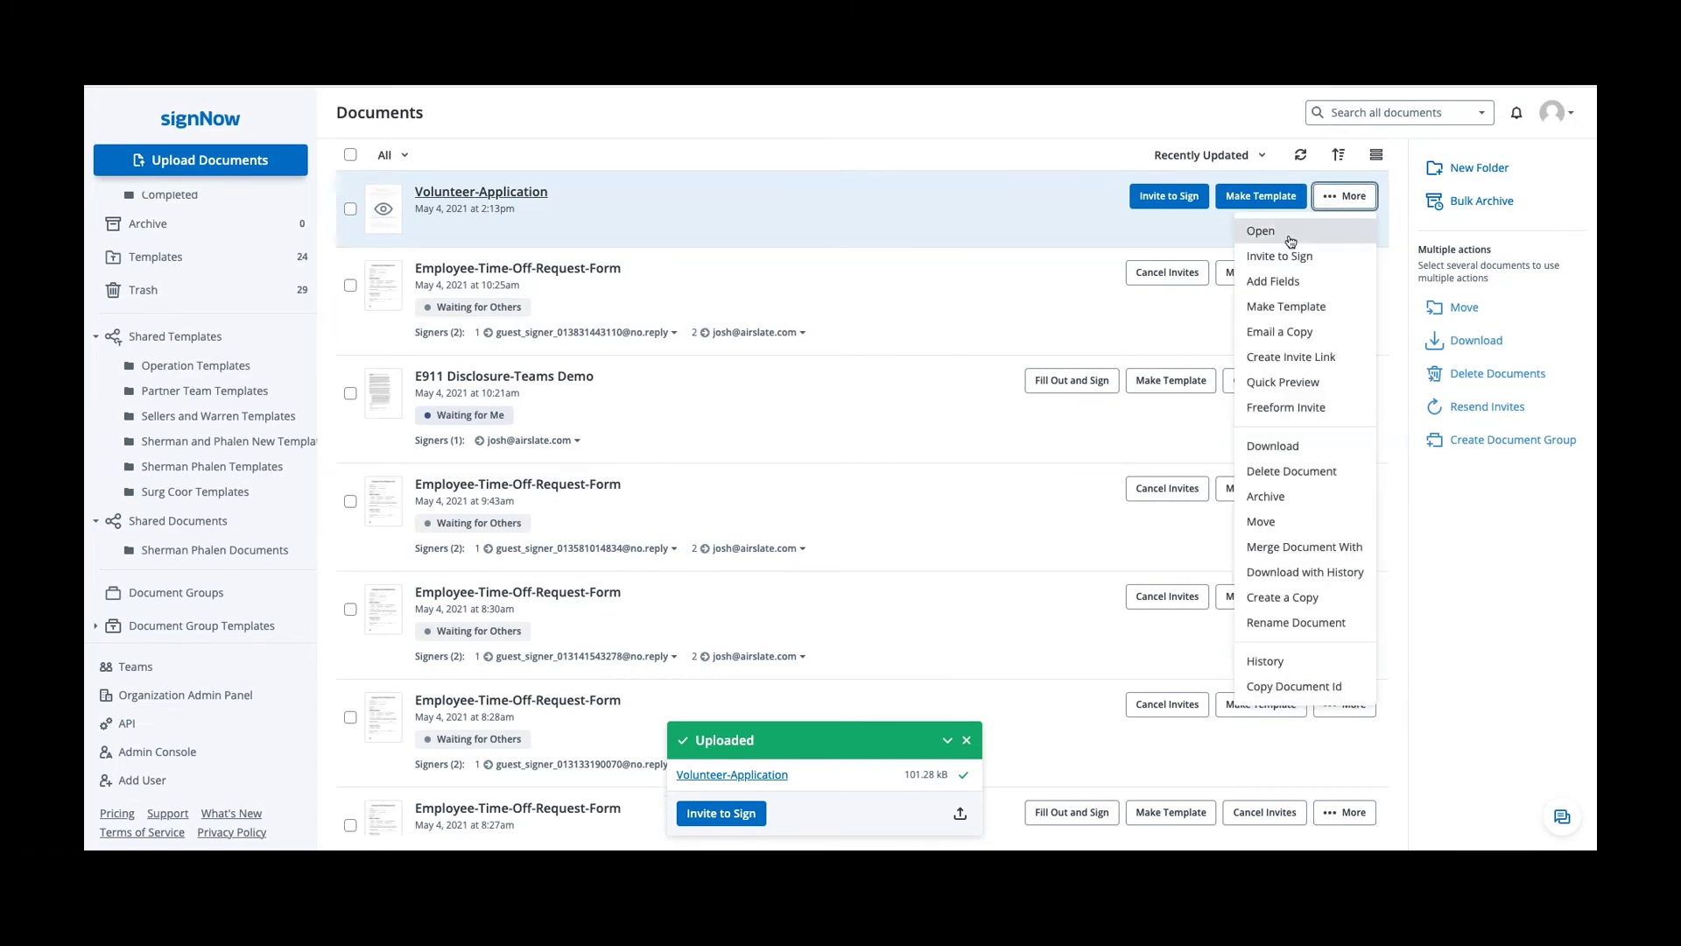
left_click(1288, 241)
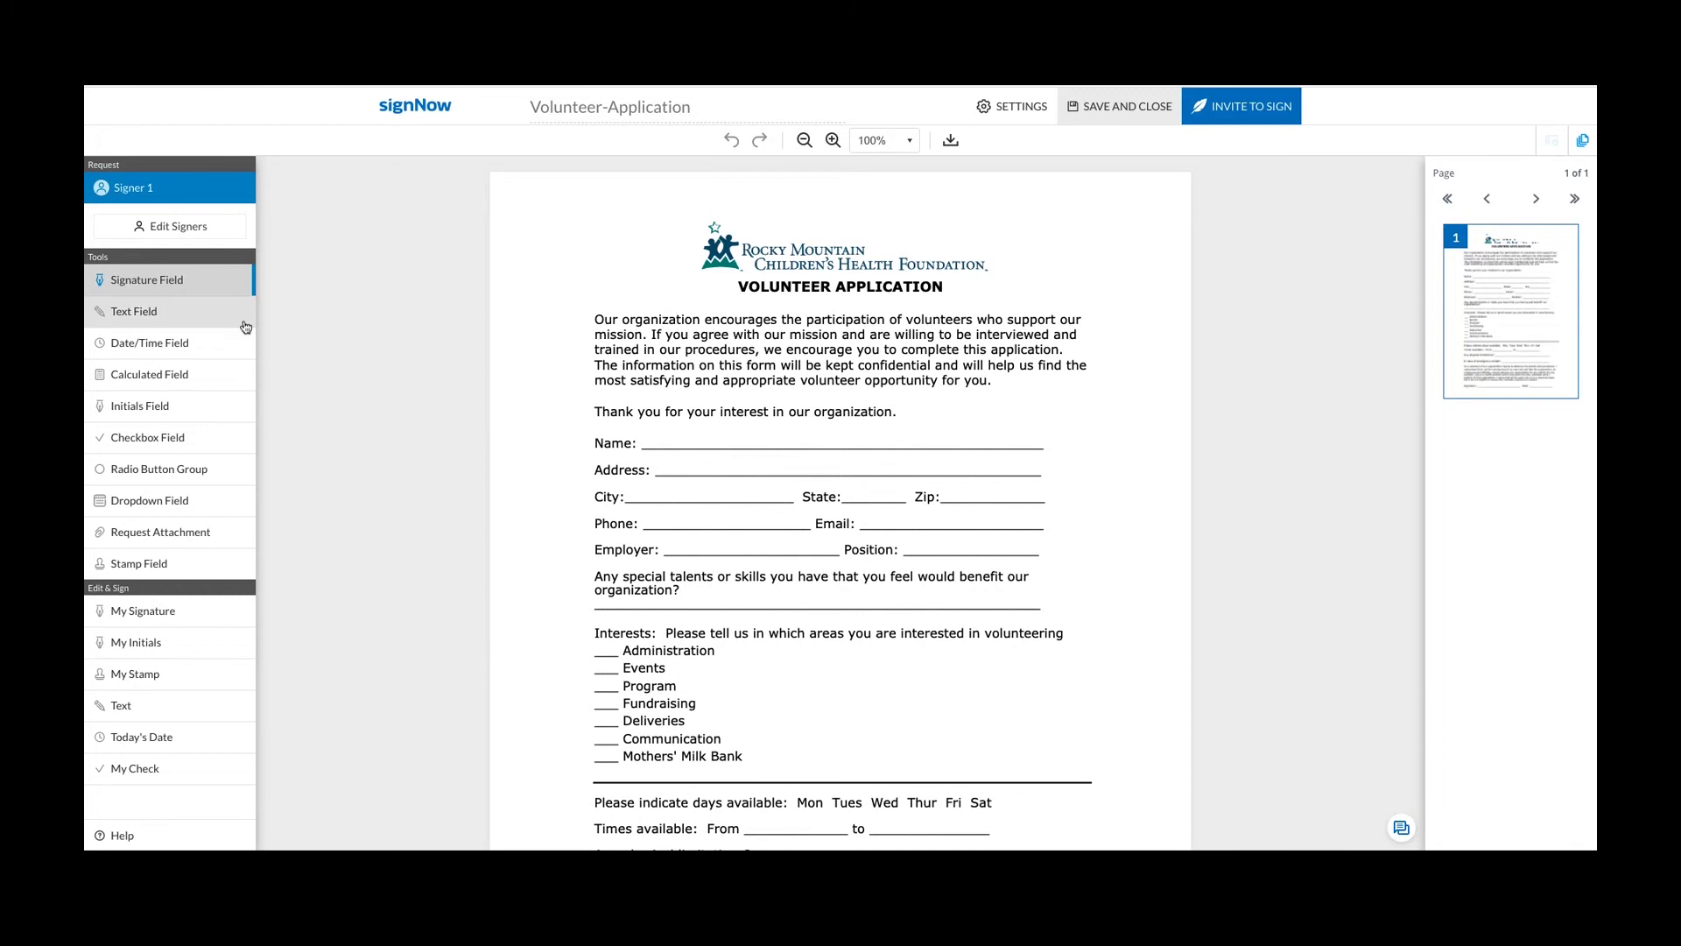
scroll(522, 390, "down", 1)
scroll(522, 390, "down", 1)
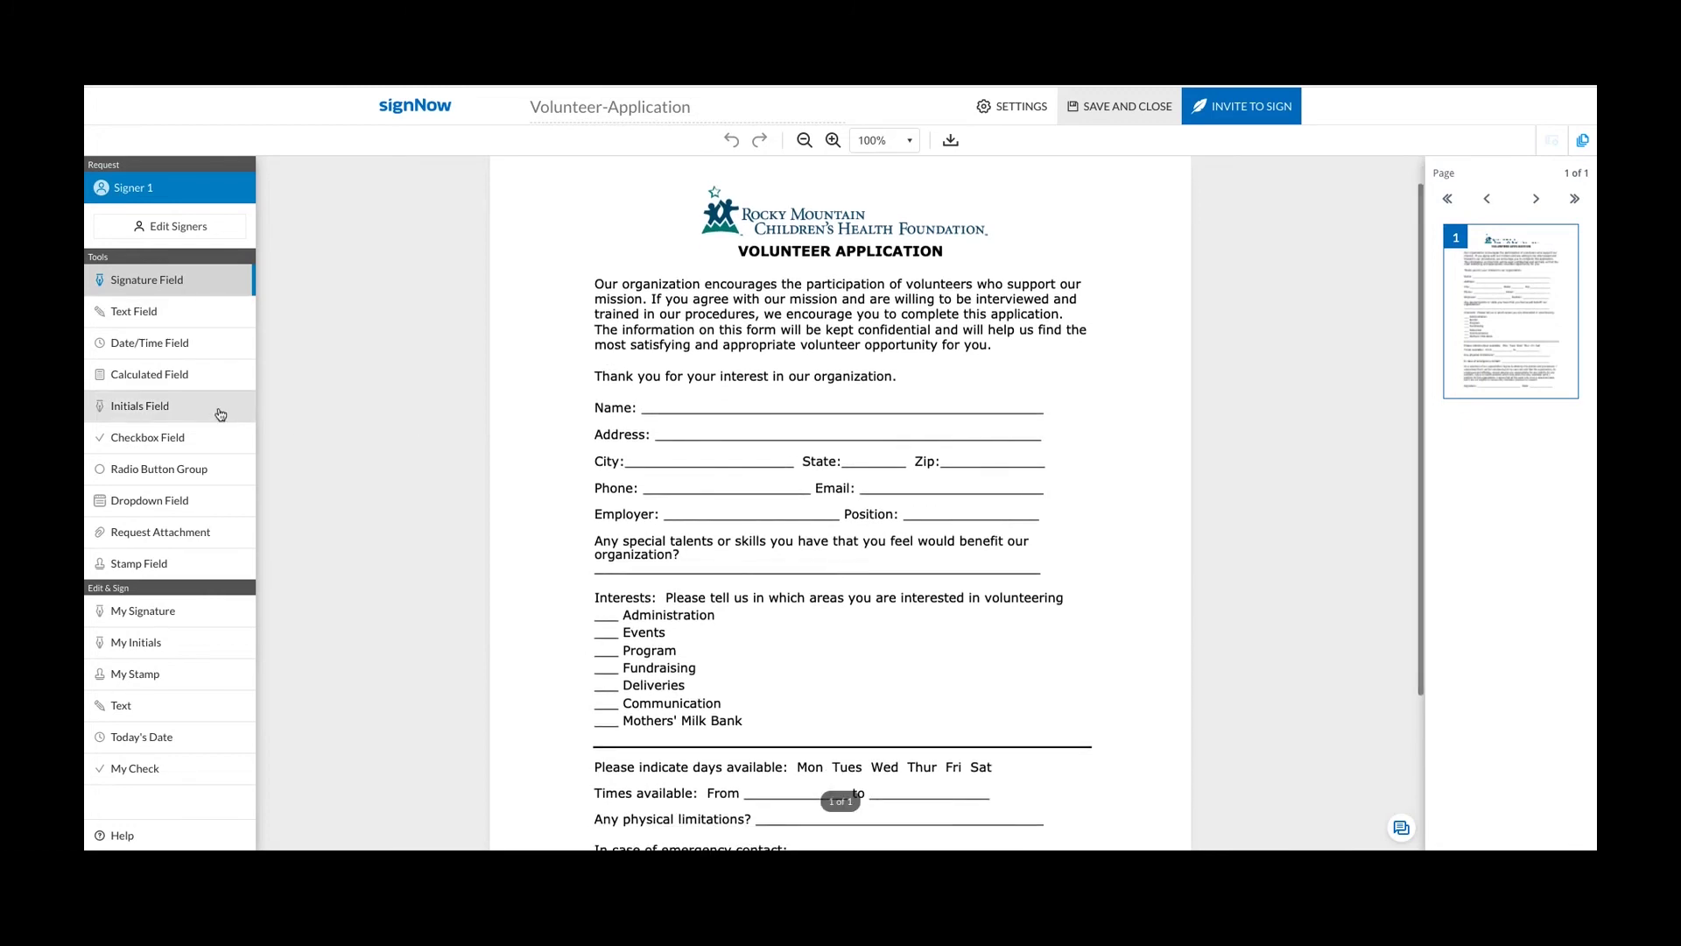
Place a required text field for Signer 1 on the Name line and widen it along the line.
left_click(149, 313)
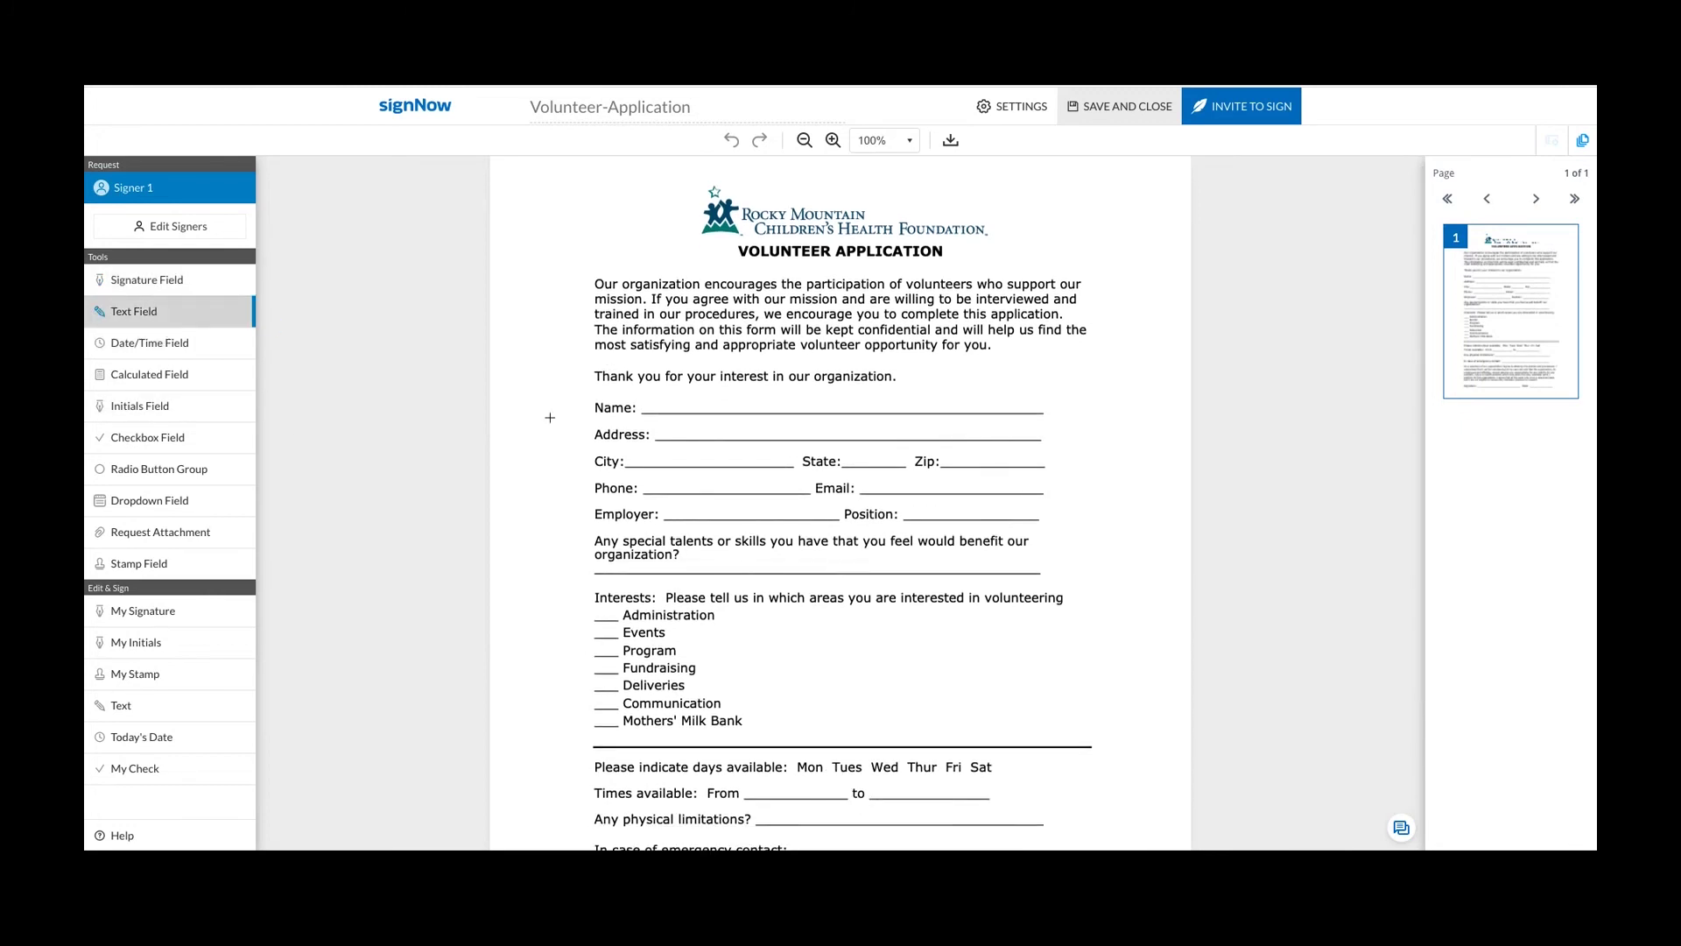
left_click(651, 407)
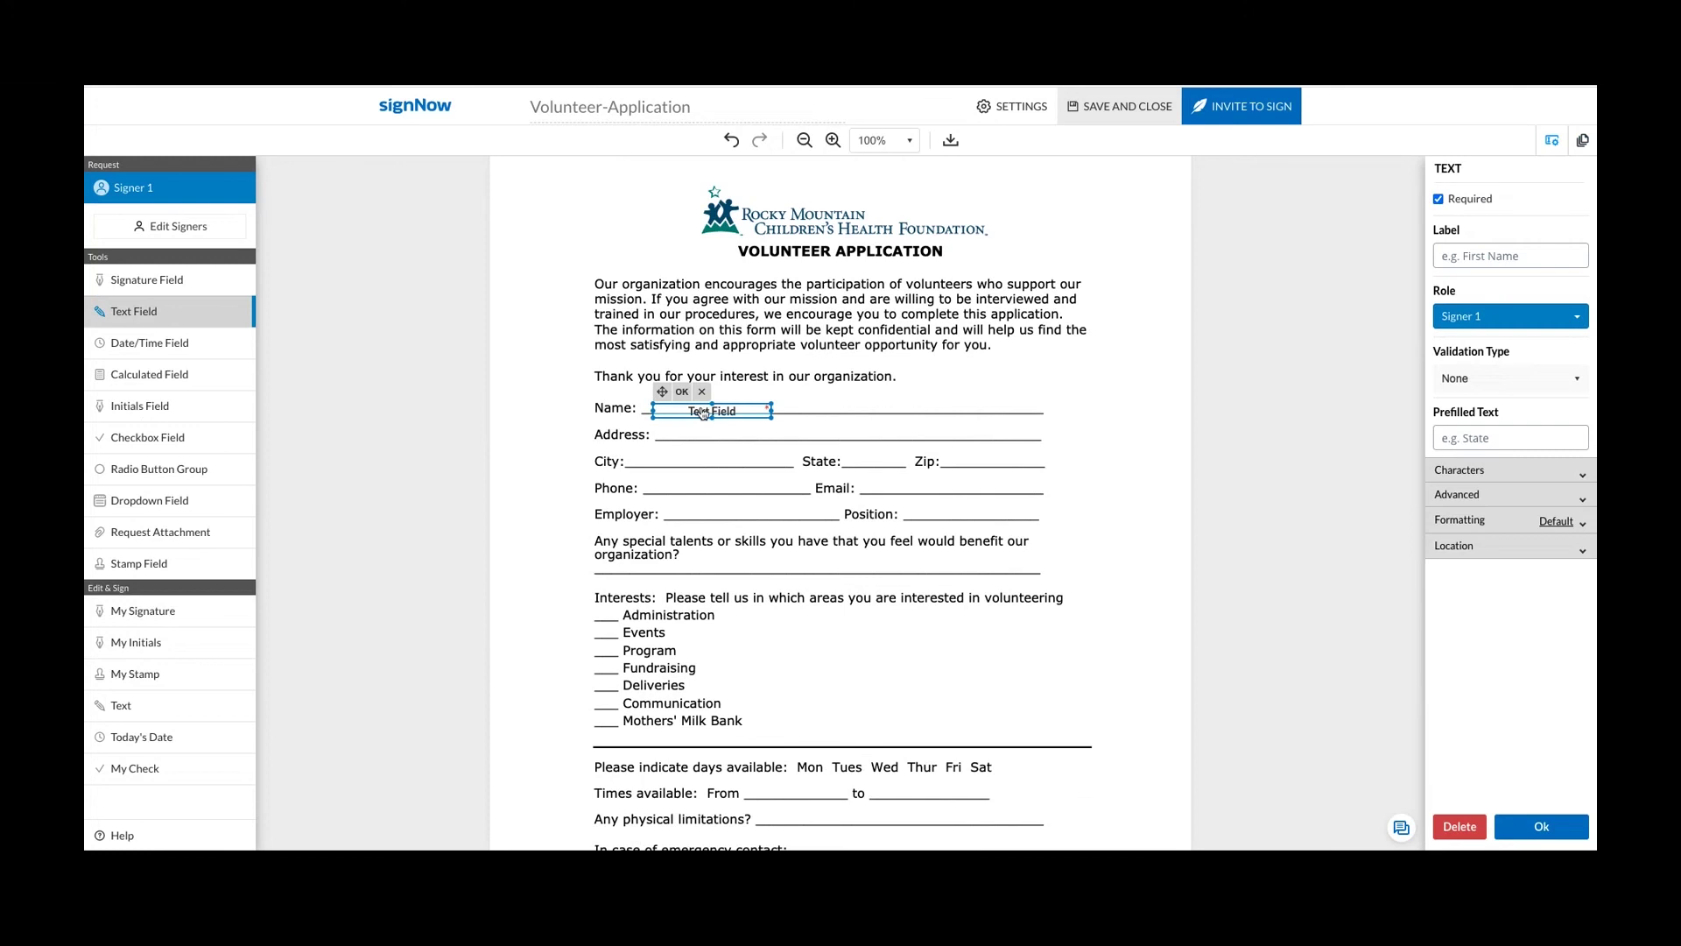
left_click_drag(761, 410, 849, 409)
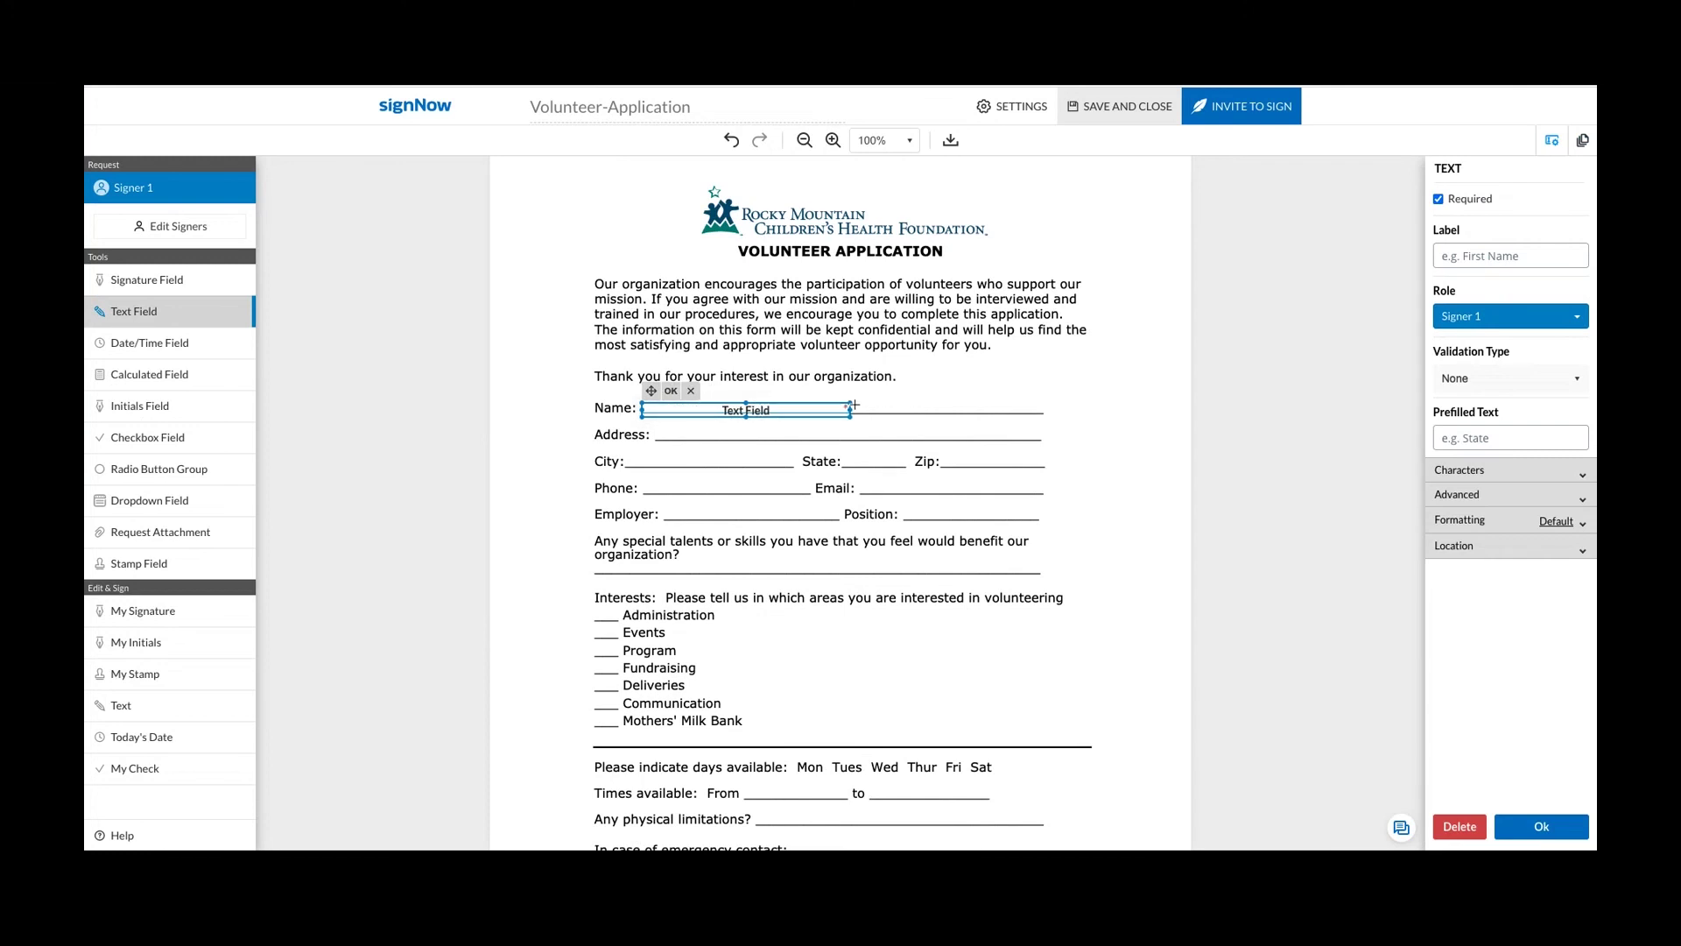
left_click(1439, 200)
left_click(1438, 200)
Place checkbox fields on the blanks before Administration, Events and Program in the Interests list.
scroll(442, 434, "down", 2)
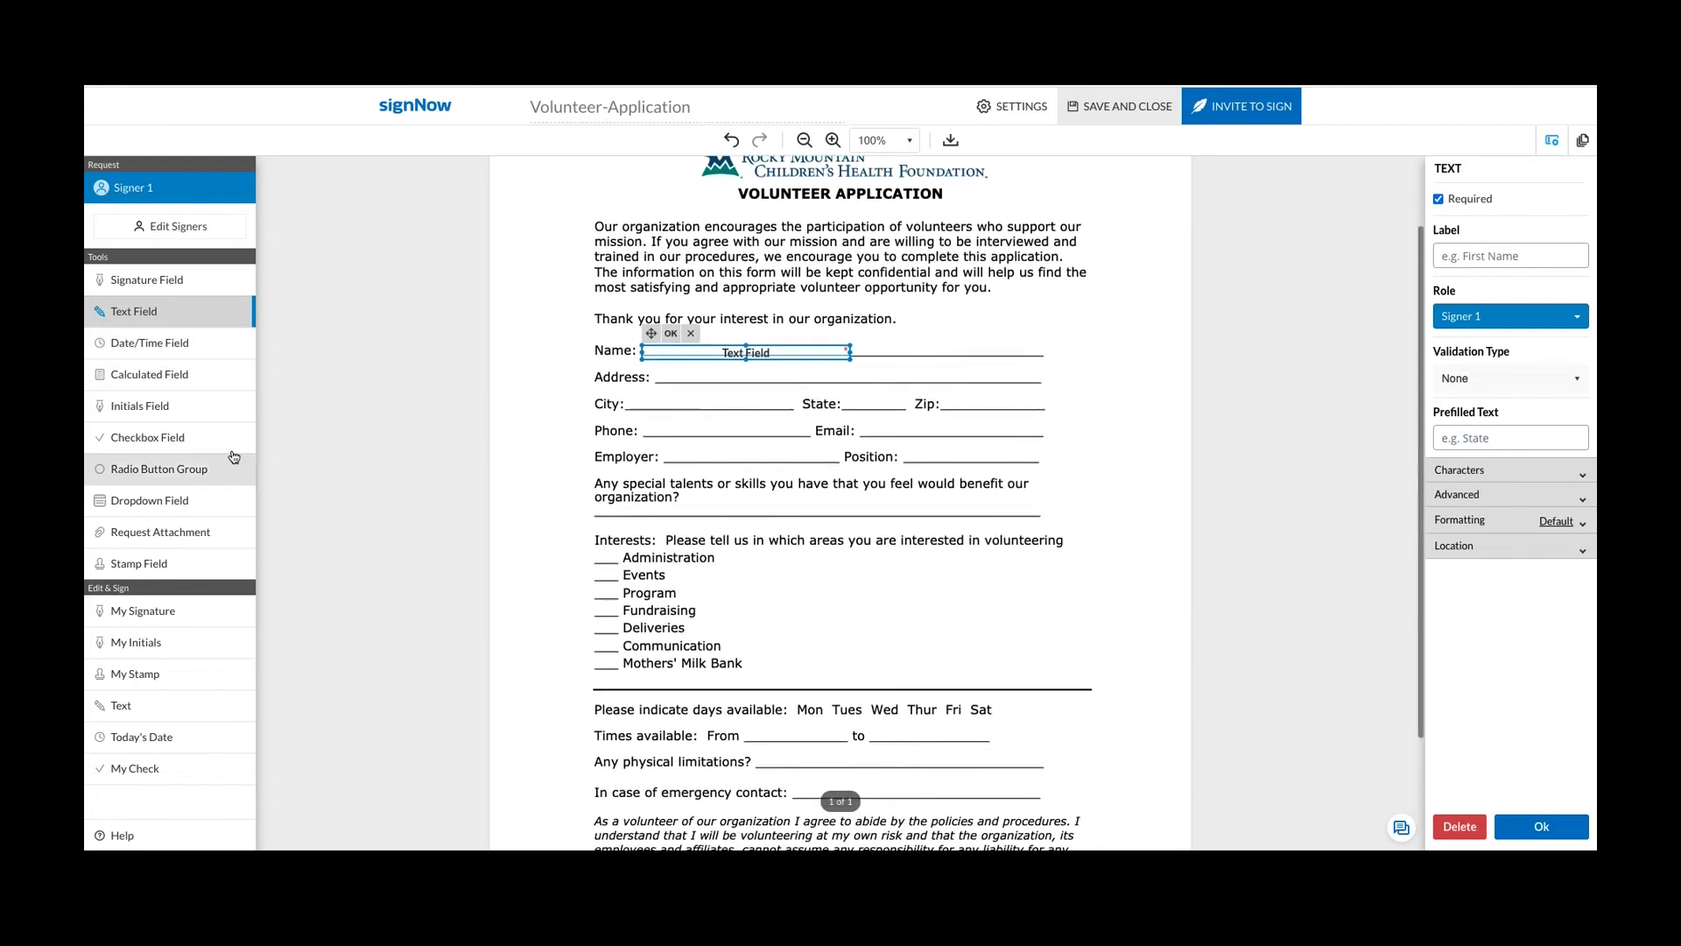
left_click(147, 437)
left_click(606, 557)
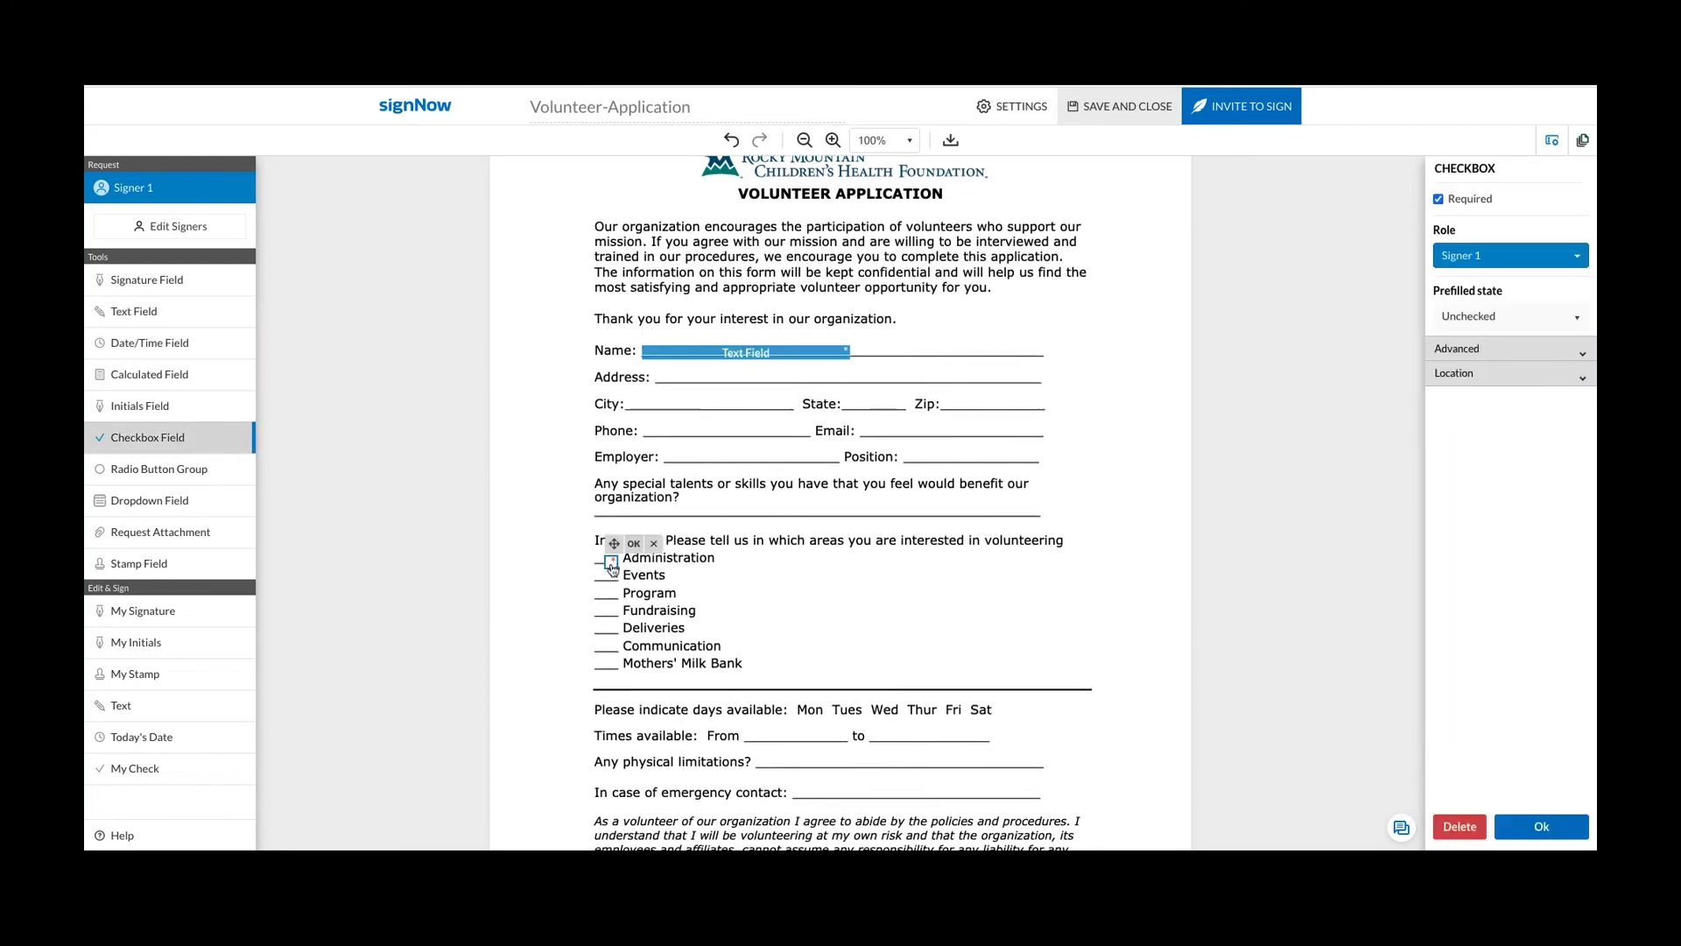
left_click_drag(606, 561, 600, 573)
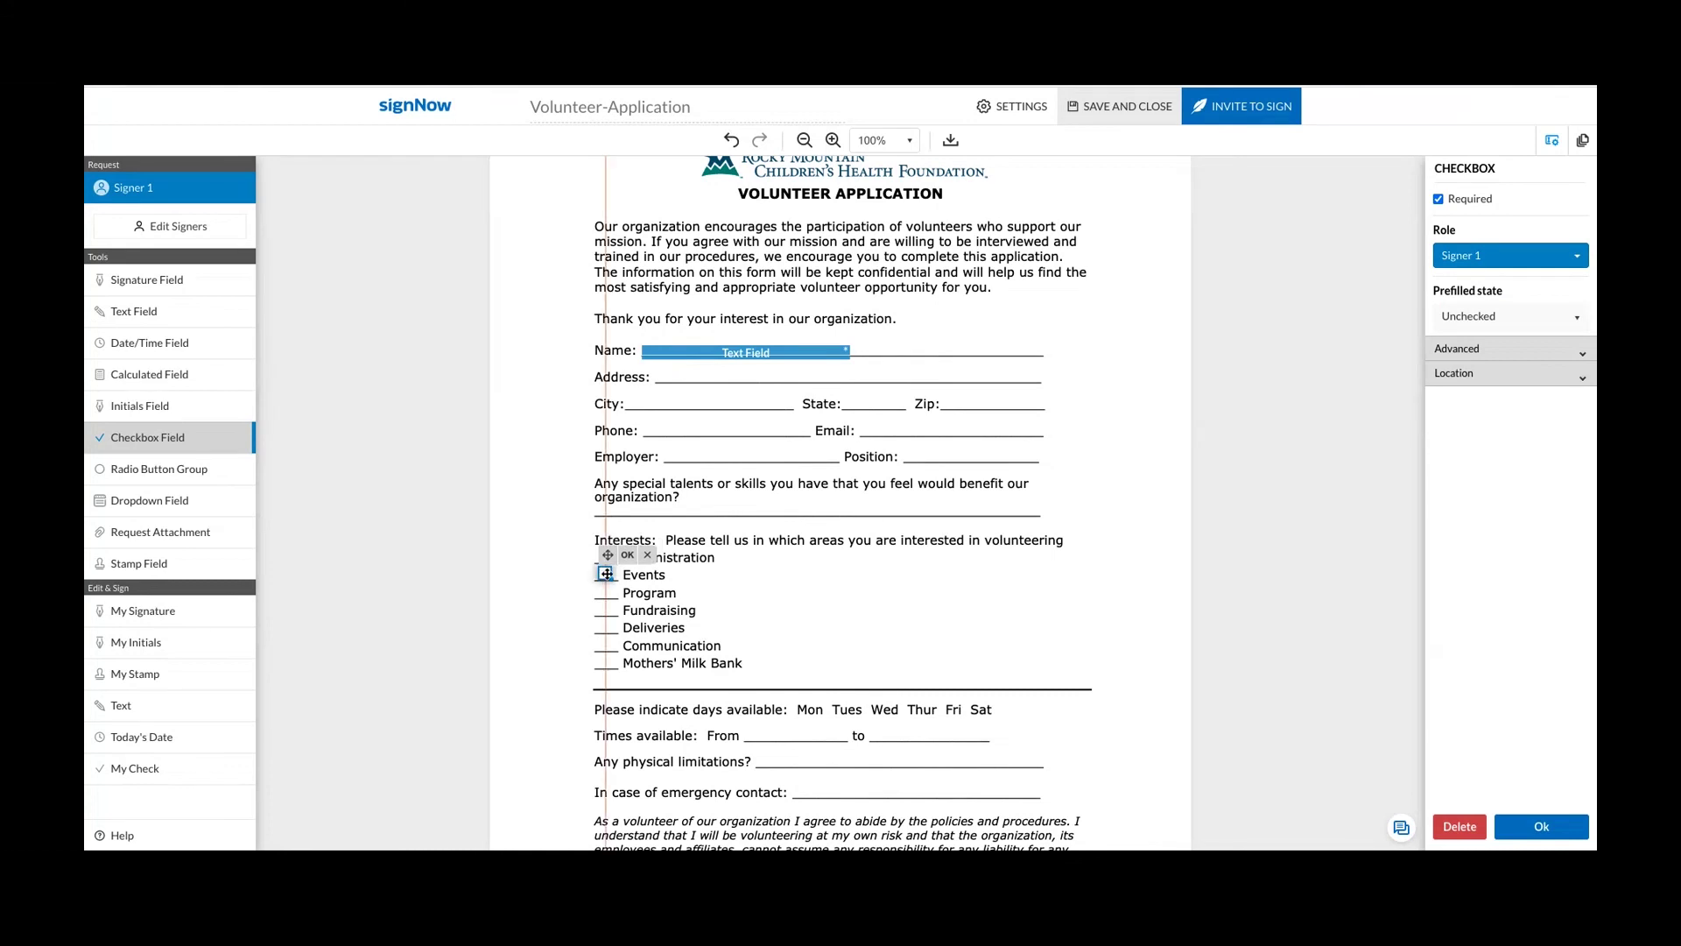
left_click(606, 593)
Make the Administration, Events and Program checkboxes optional instead of required.
left_click(1438, 199)
left_click(604, 560)
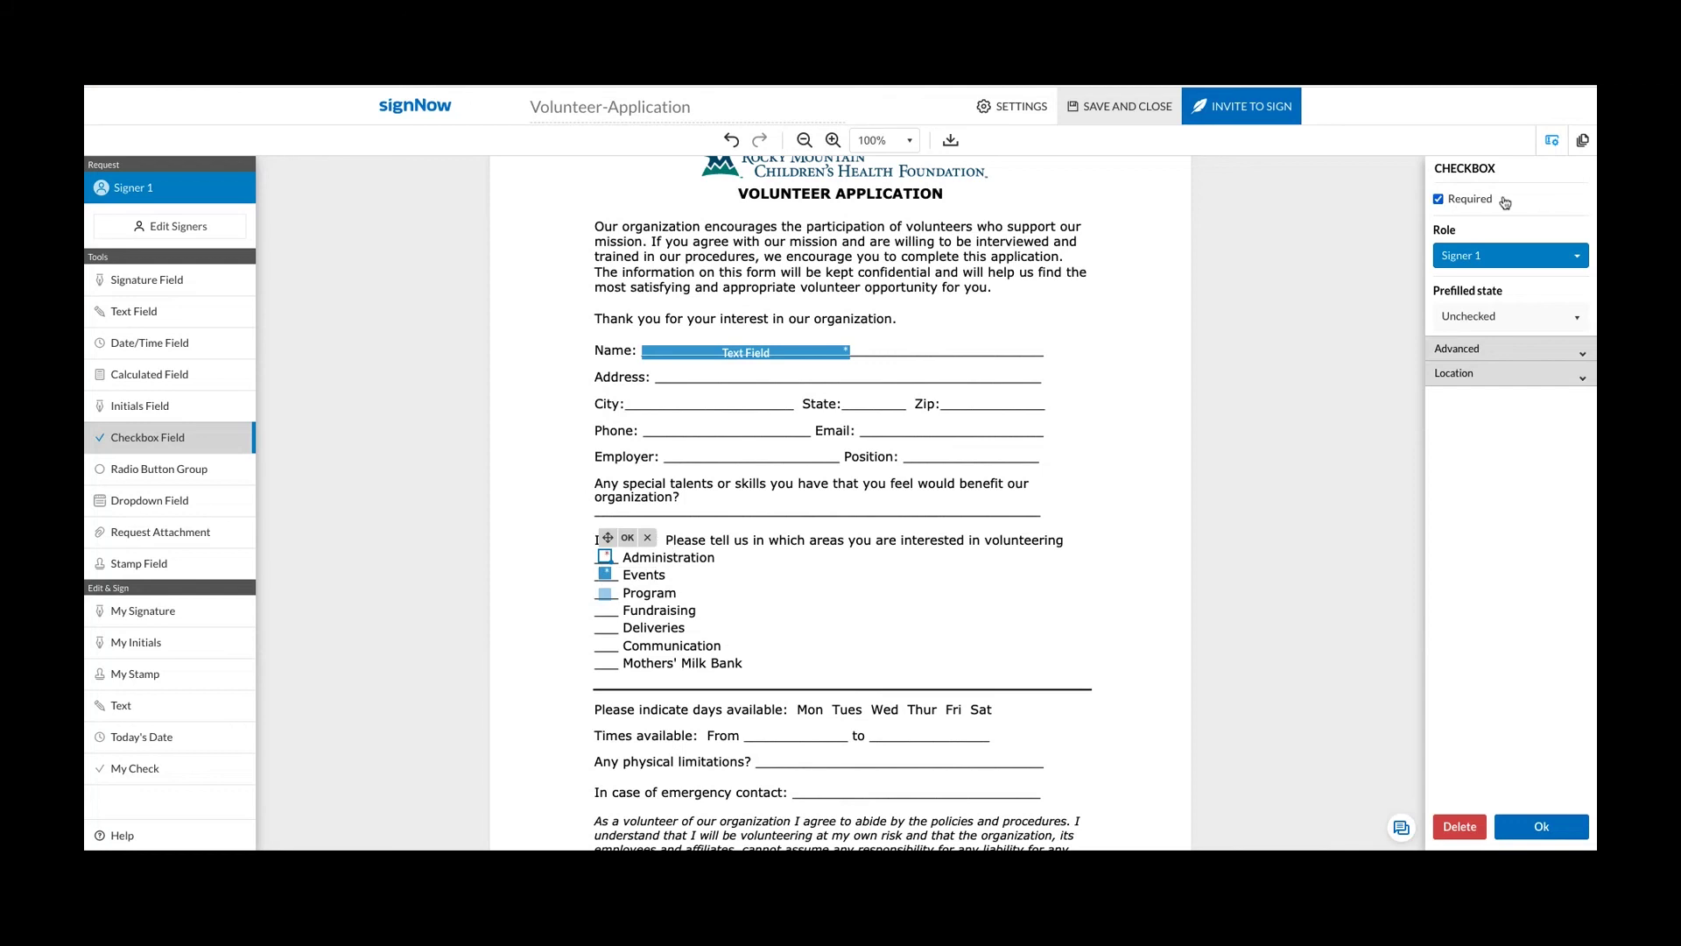
left_click(610, 578)
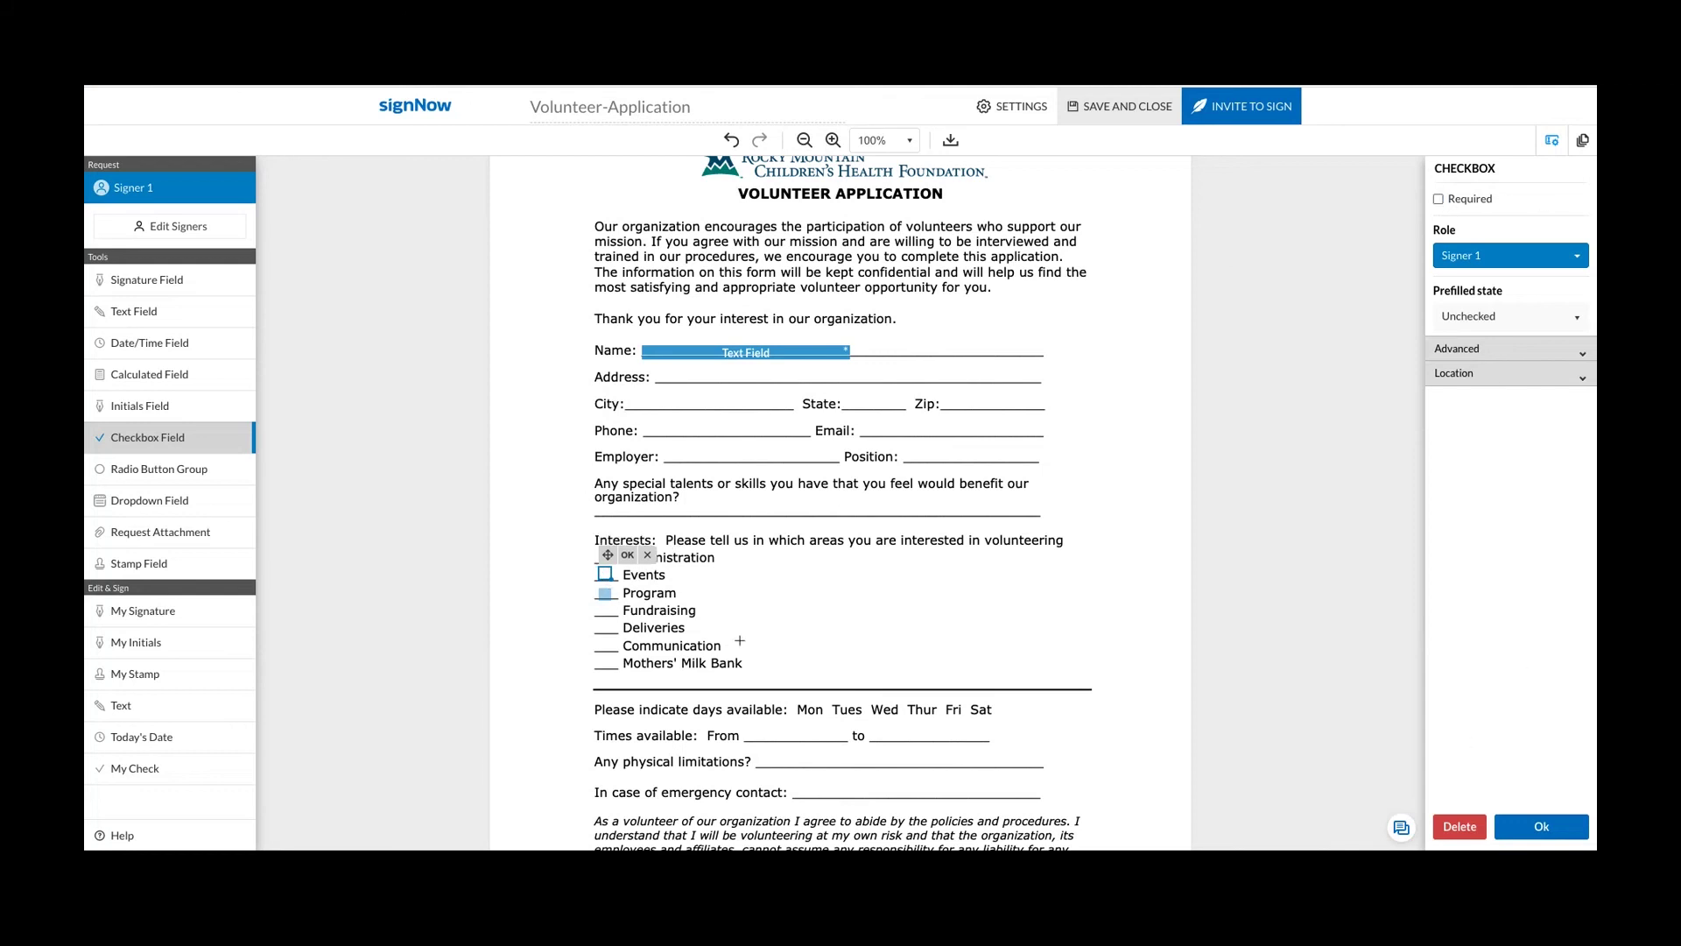
Place a signature field for Signer 1 on the Signature line at the end of the form.
scroll(842, 798, "down", 3)
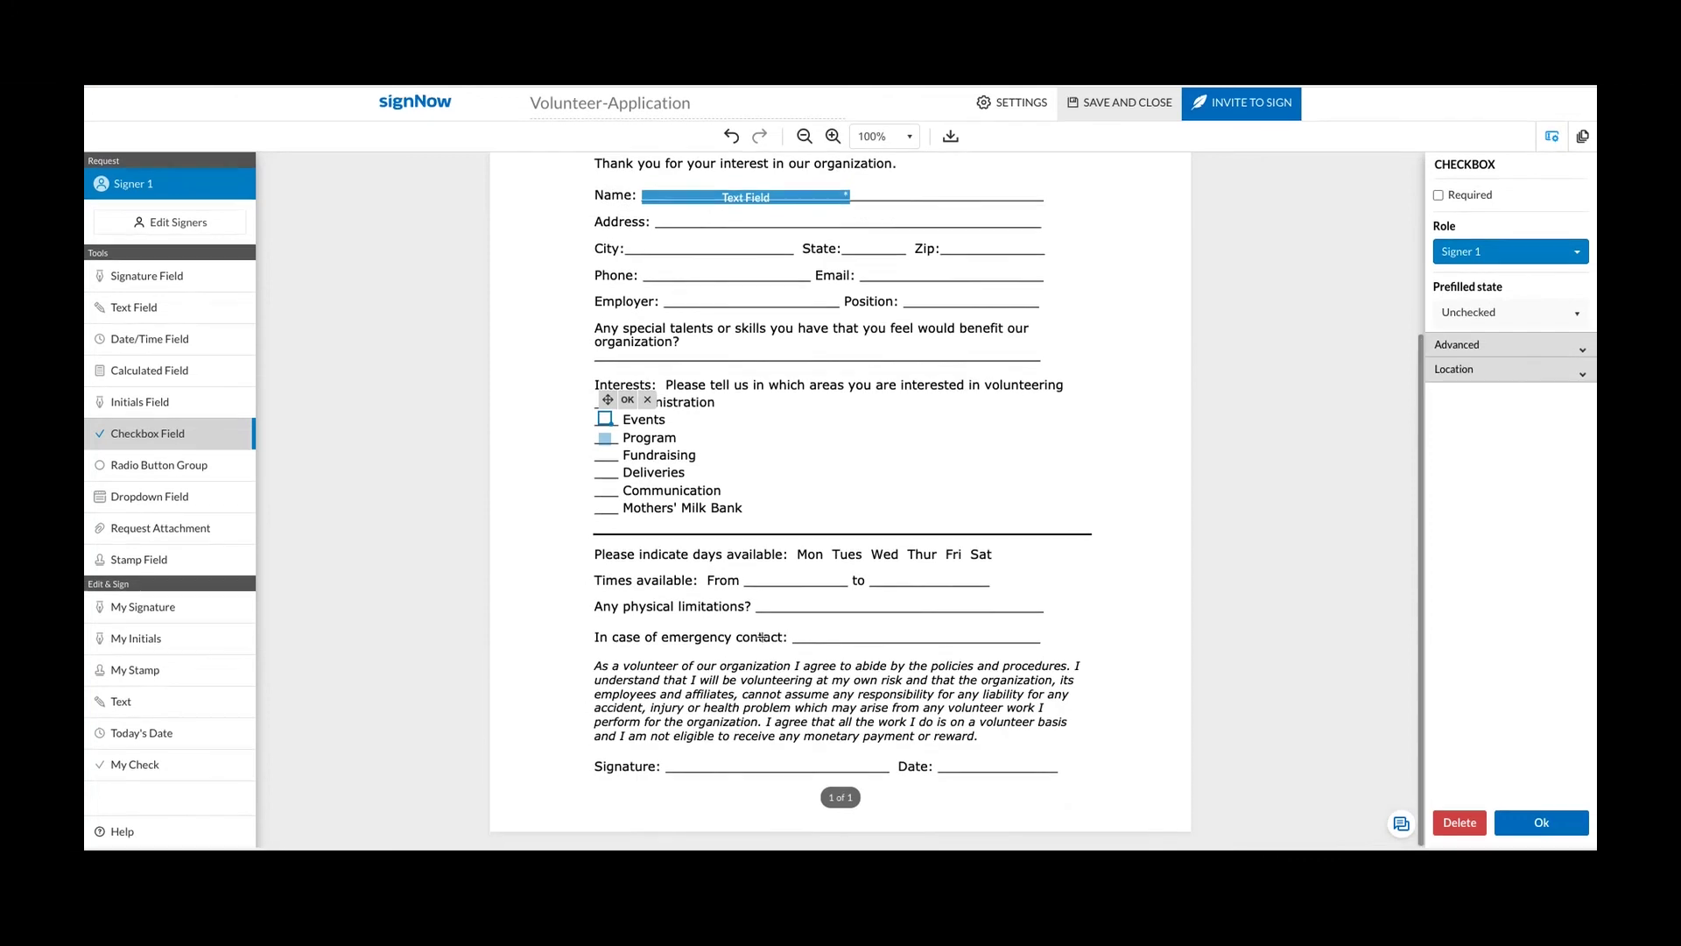
left_click(172, 294)
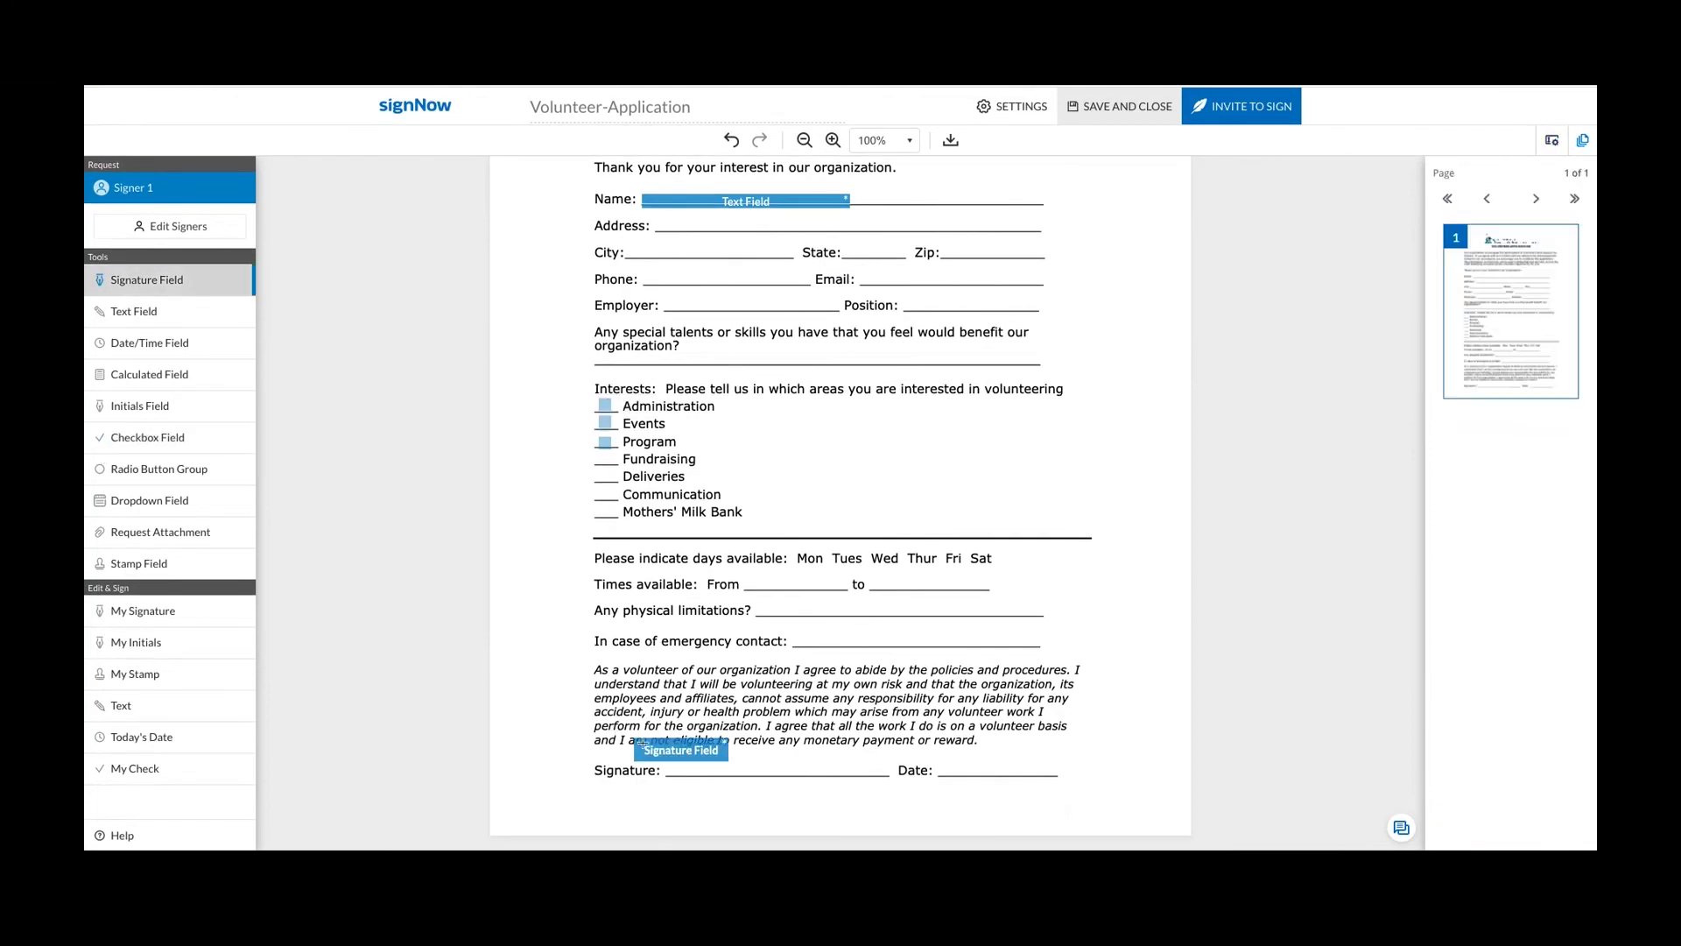
left_click(750, 763)
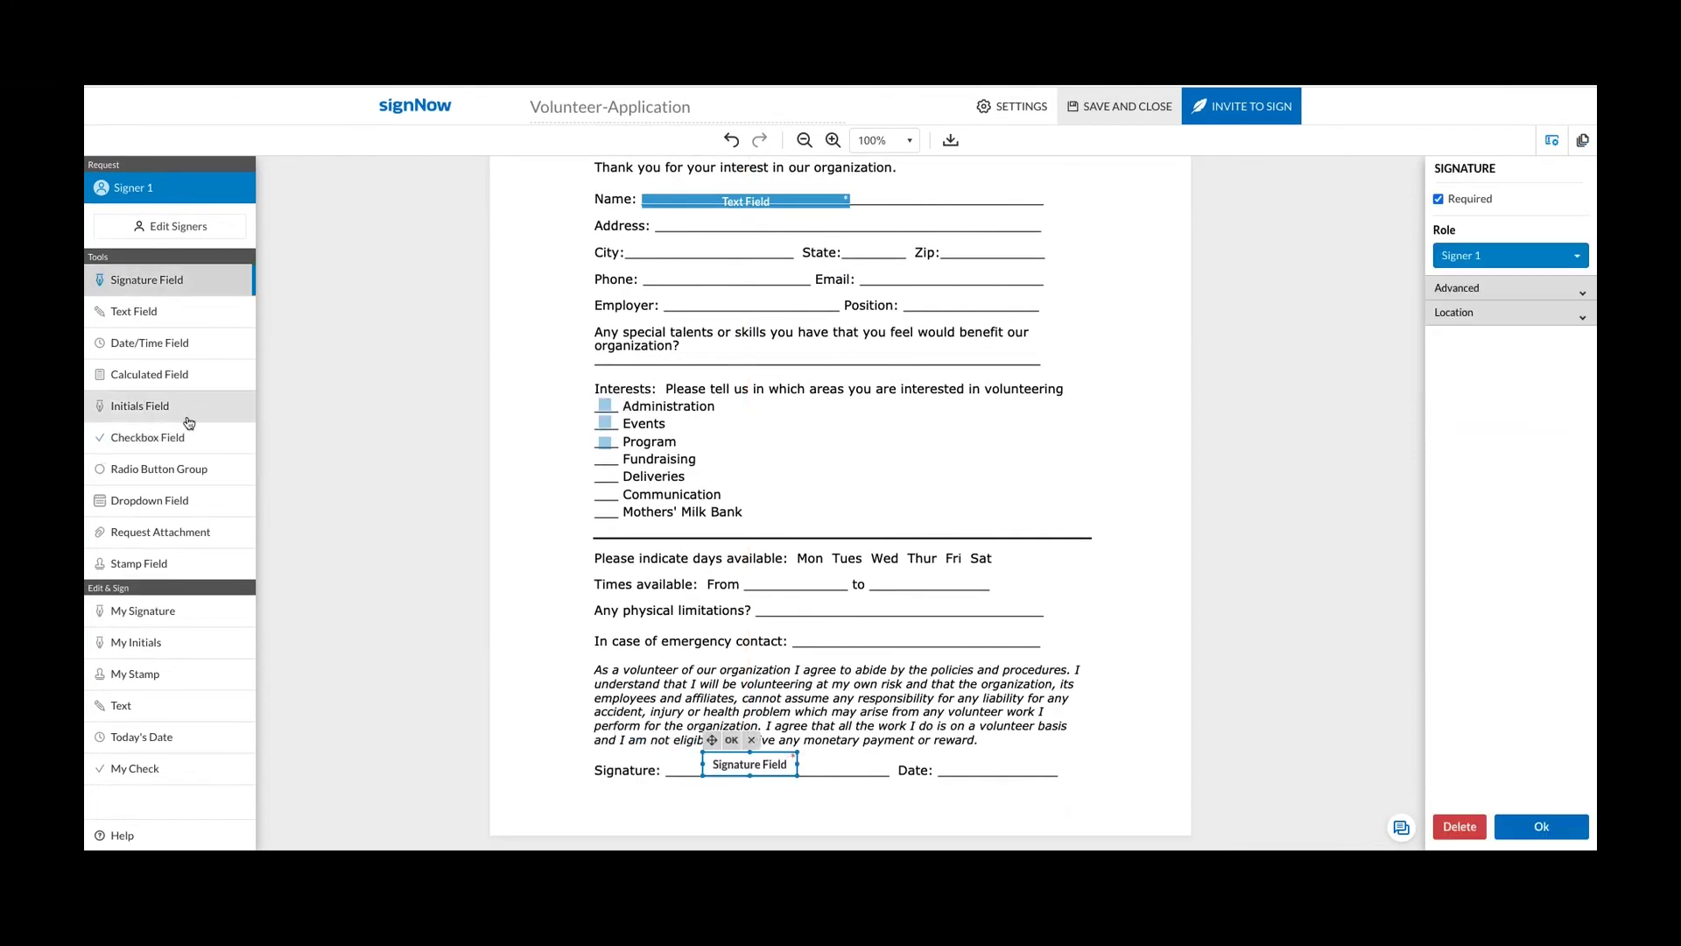
Place a required date field for Signer 1 on the Date line beside the signature and confirm it.
left_click(166, 343)
left_click(946, 766)
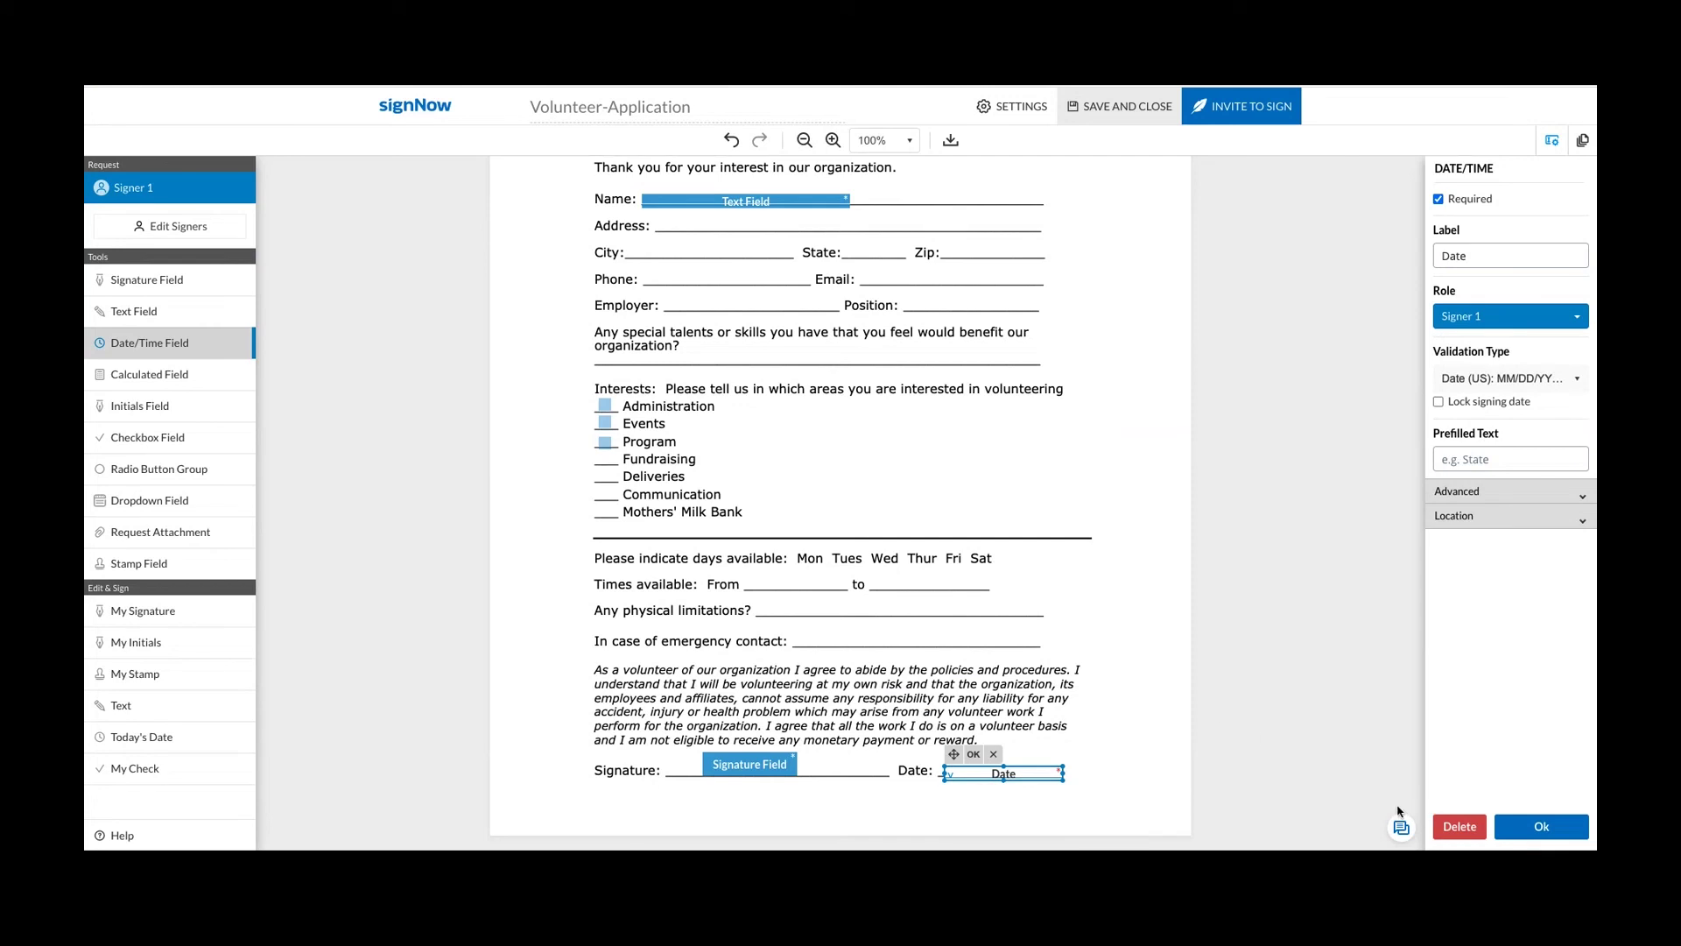
left_click(1543, 834)
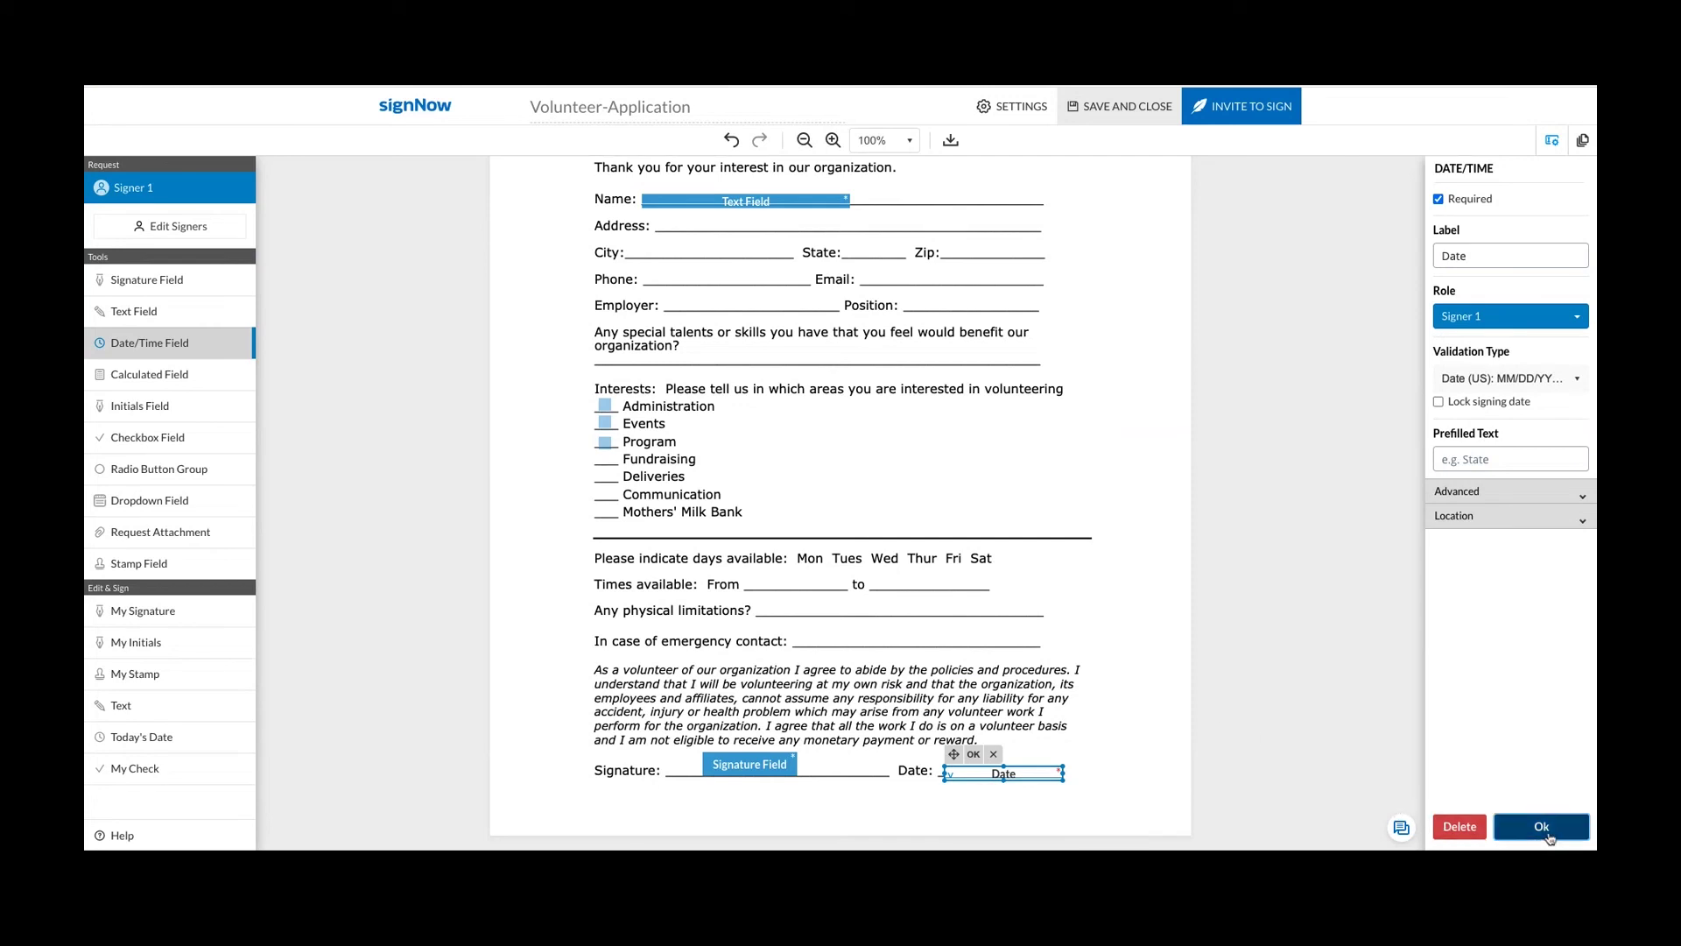
Start the signing invite for the document and review the signer authentication types in the advanced options.
left_click(1258, 104)
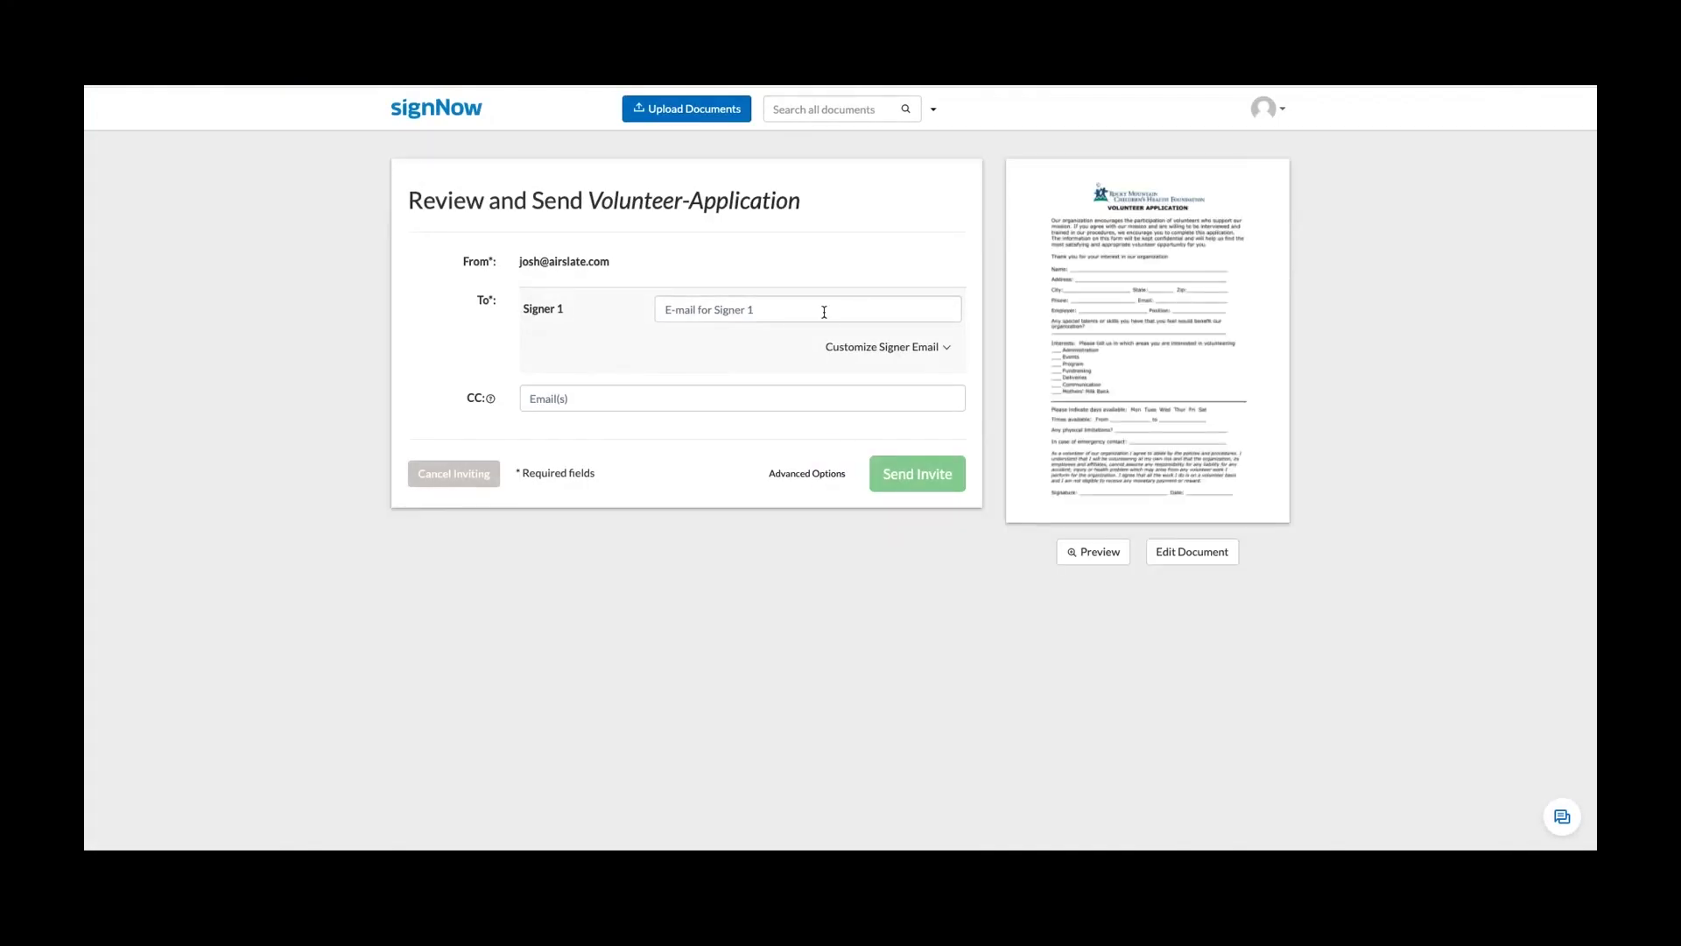
left_click(804, 480)
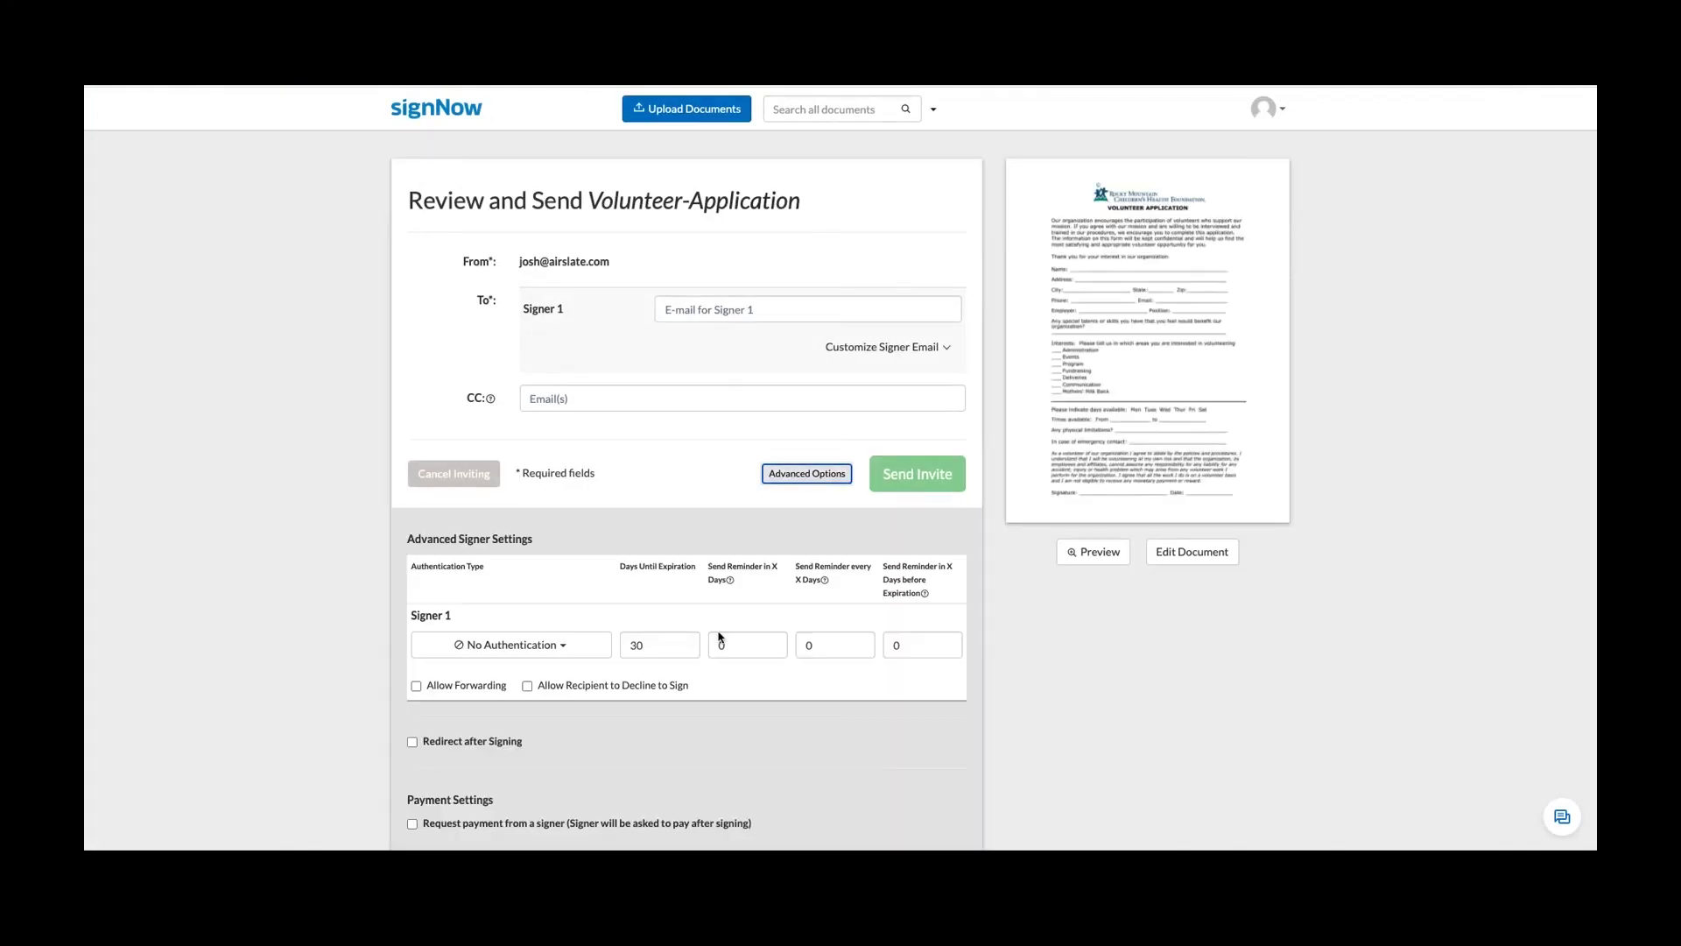
left_click(581, 648)
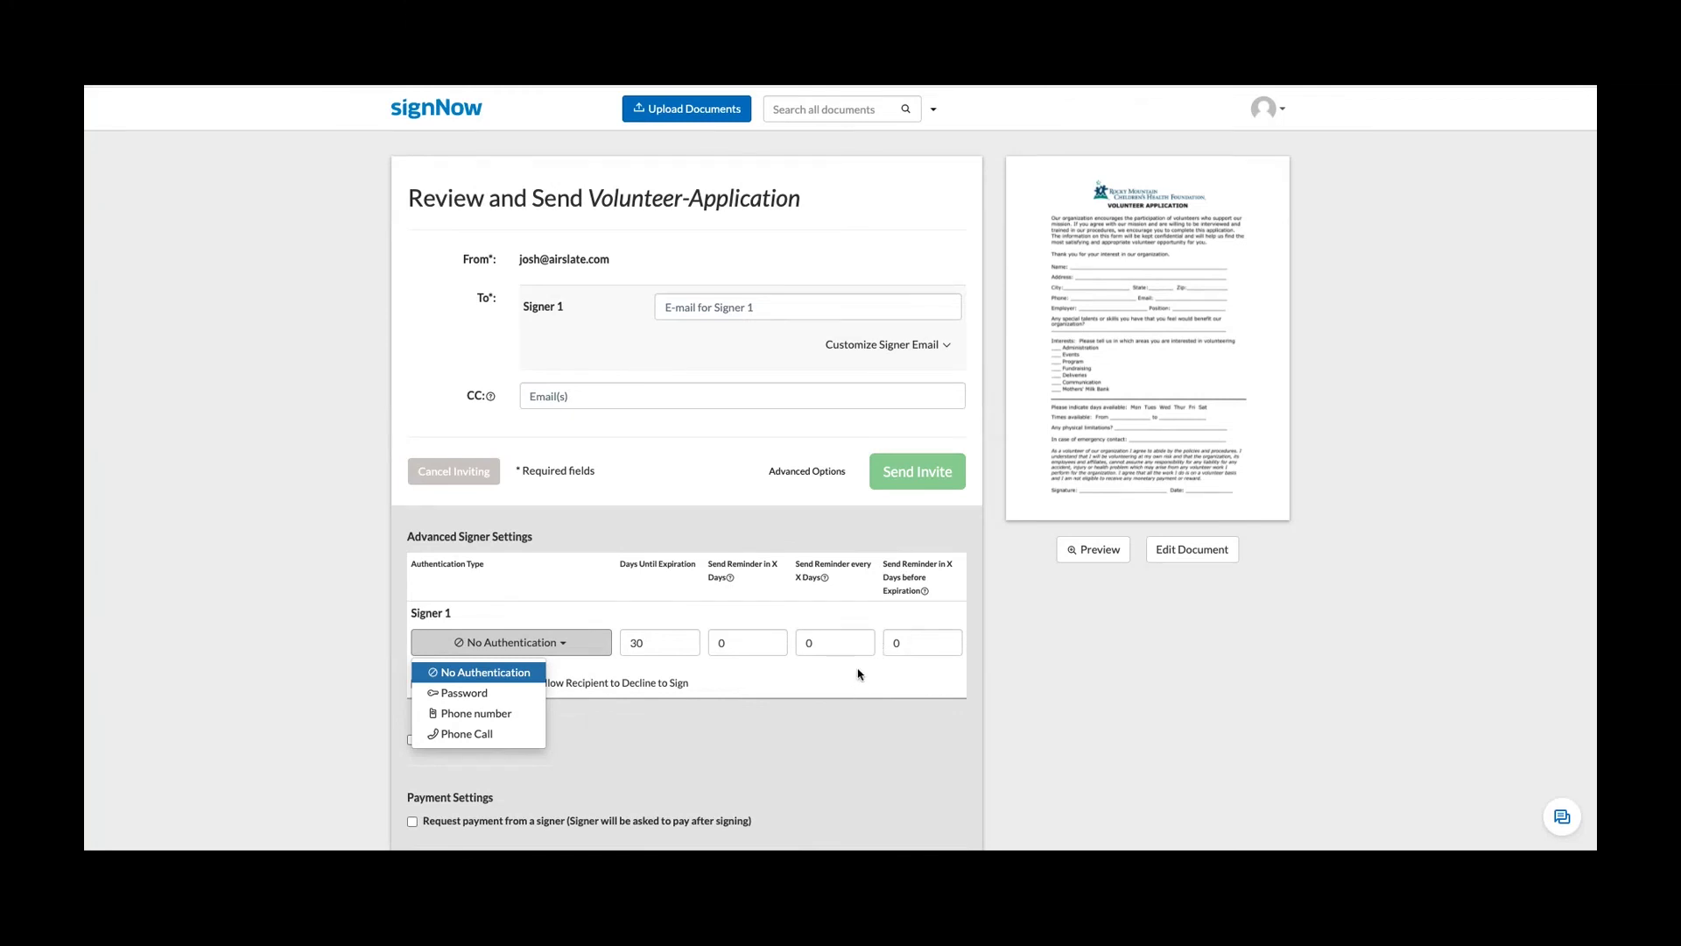
left_click(863, 732)
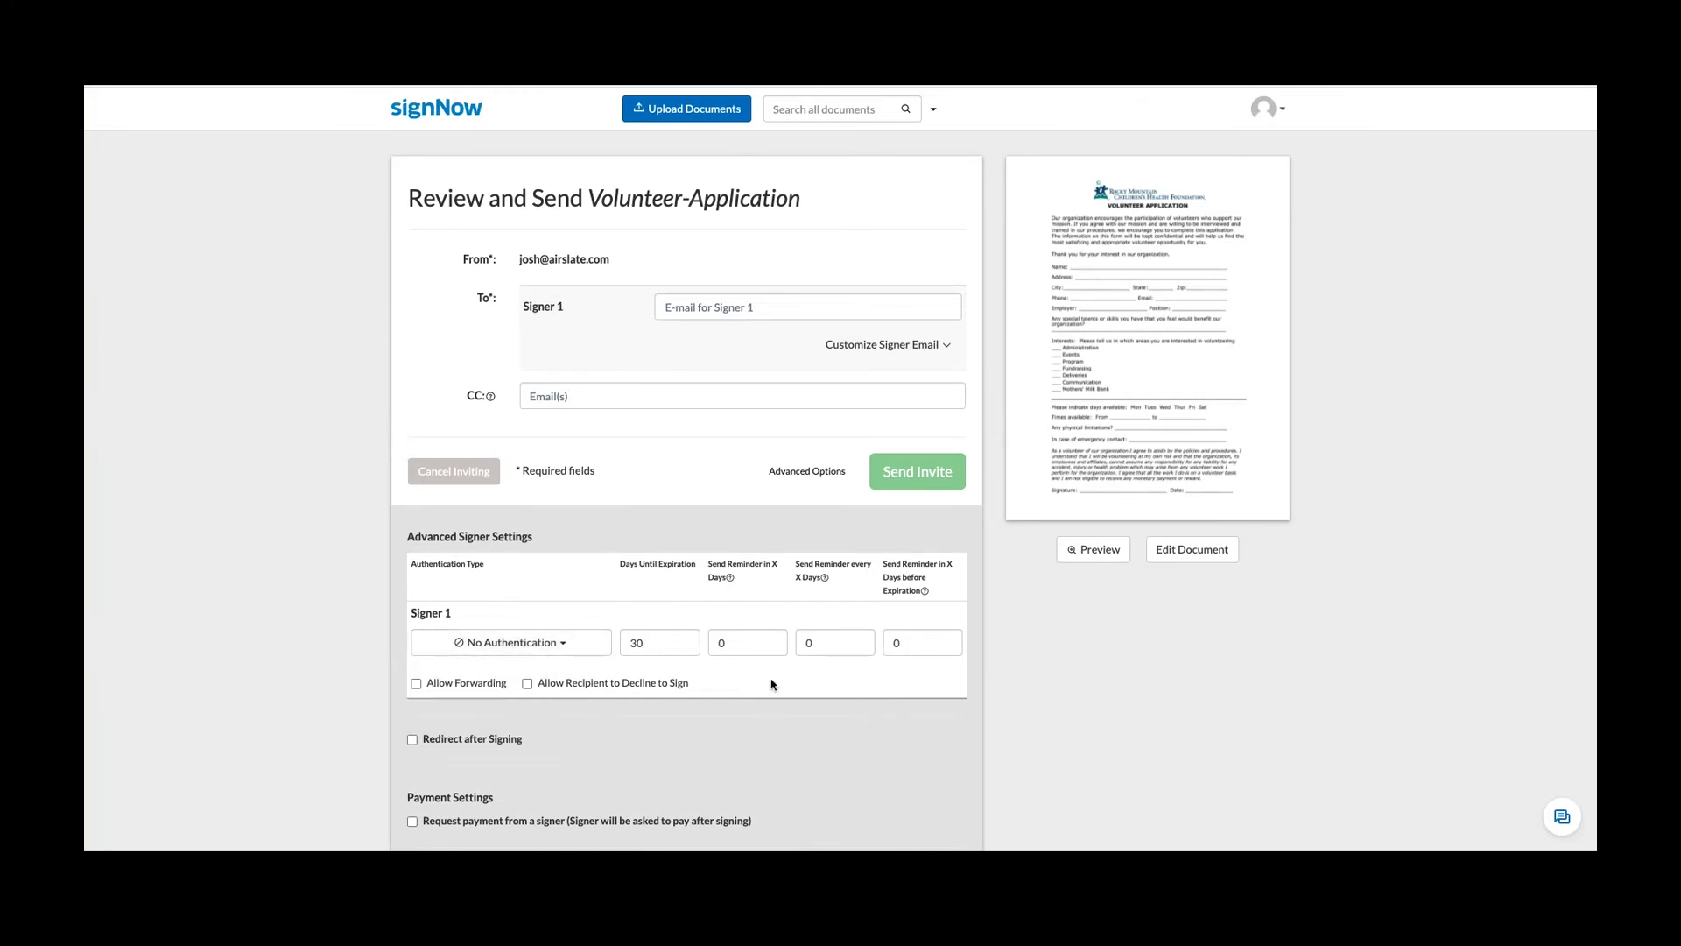
Enter the e-mail address for Signer 1 from the suggestions and send the invite.
left_click(801, 309)
type("josh")
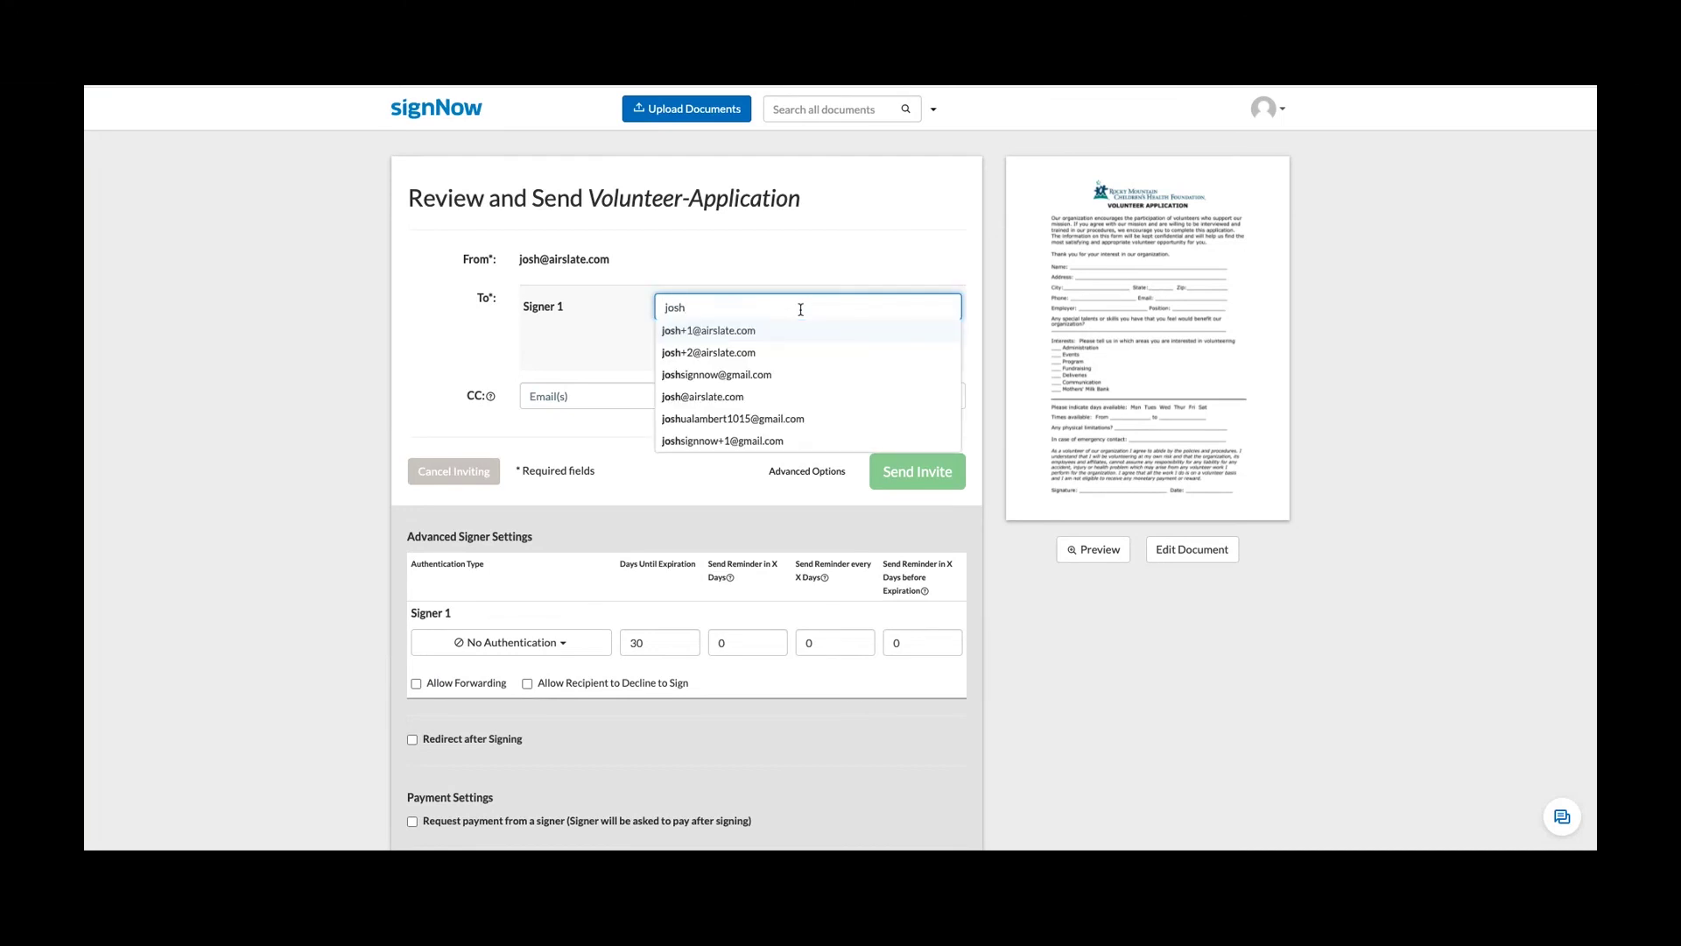
left_click(764, 440)
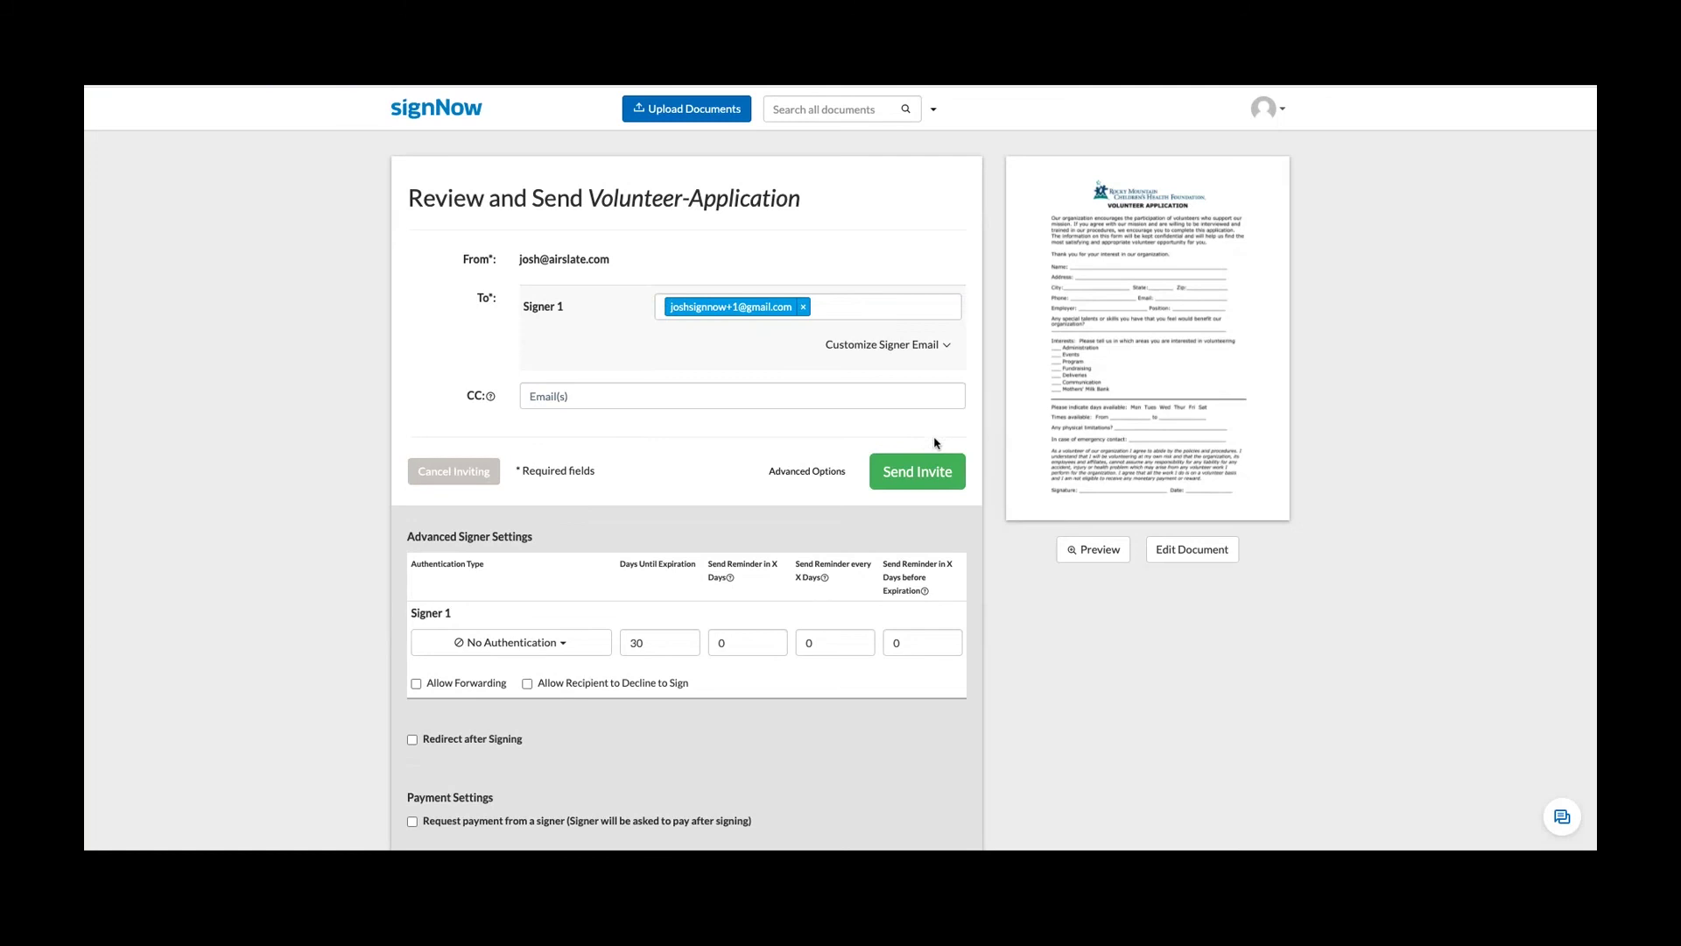
left_click(931, 483)
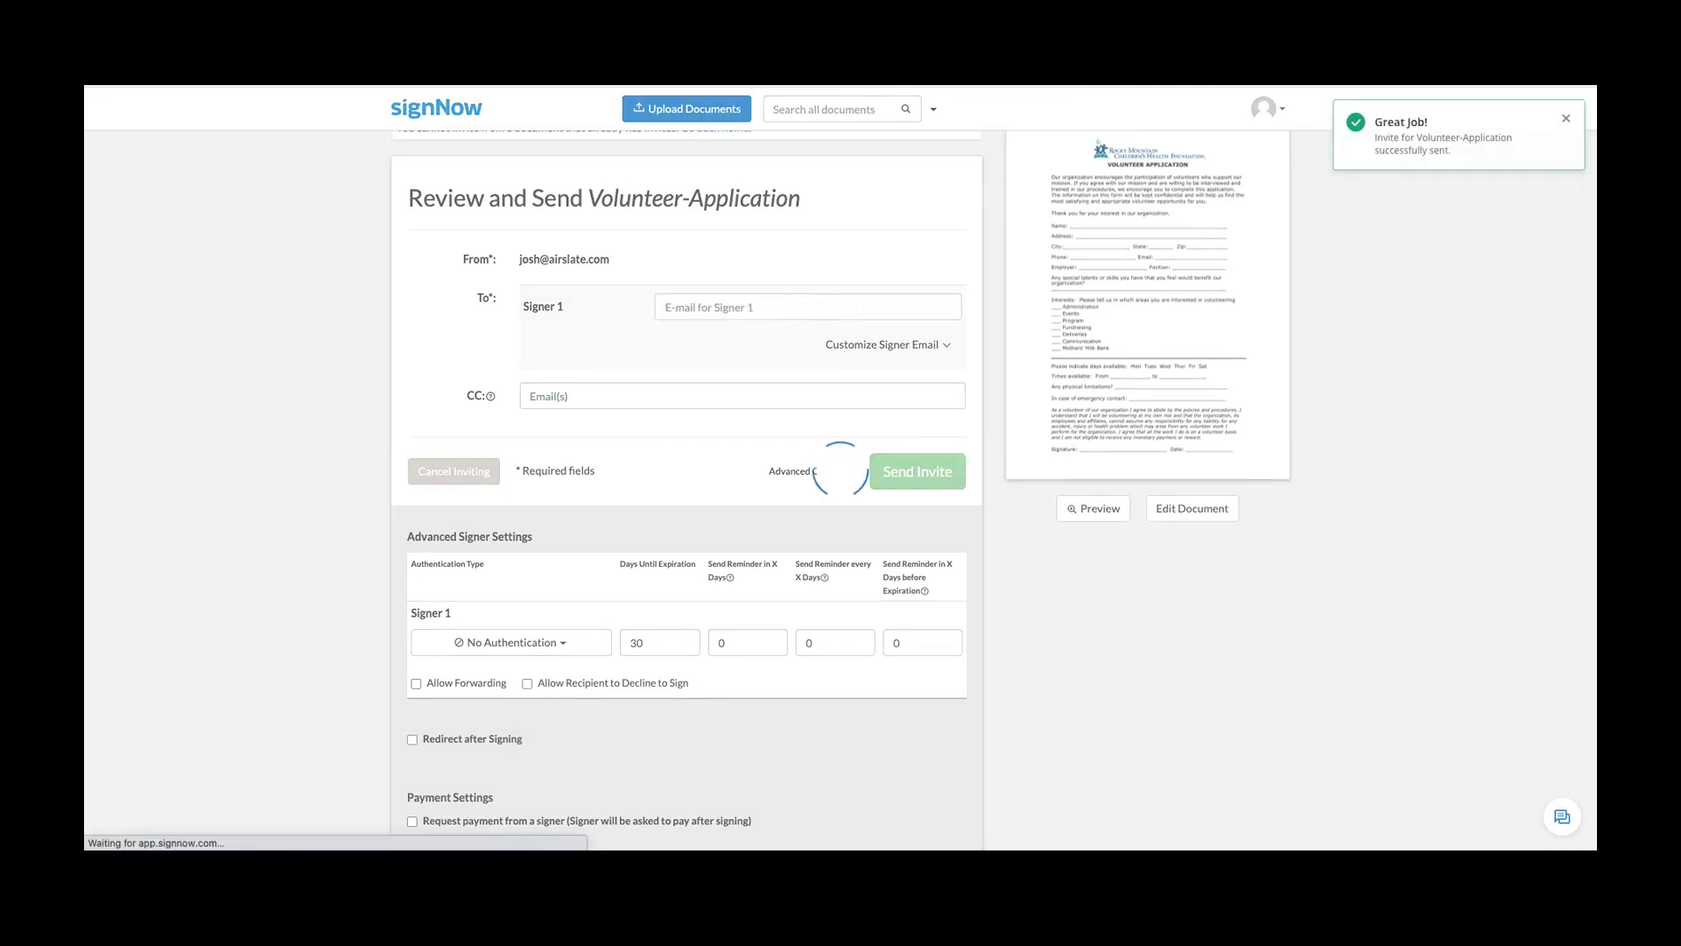
Switch to Gmail, change to the signer's account and open the Volunteer-Application signature request.
key("super+t")
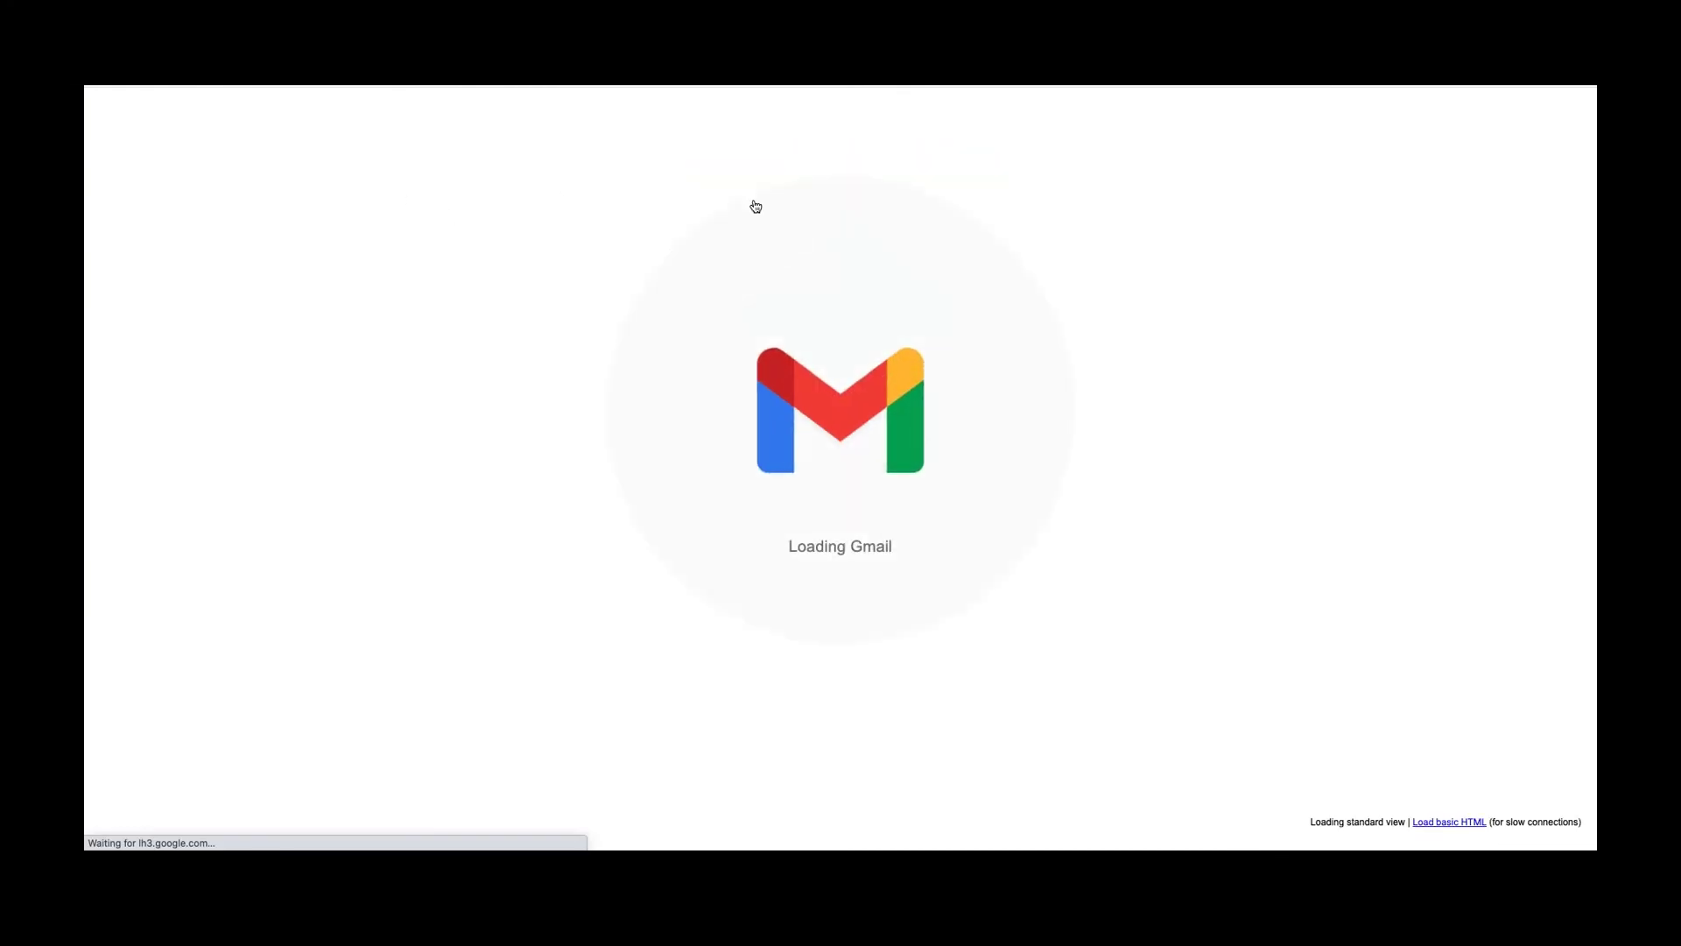
left_click(1510, 118)
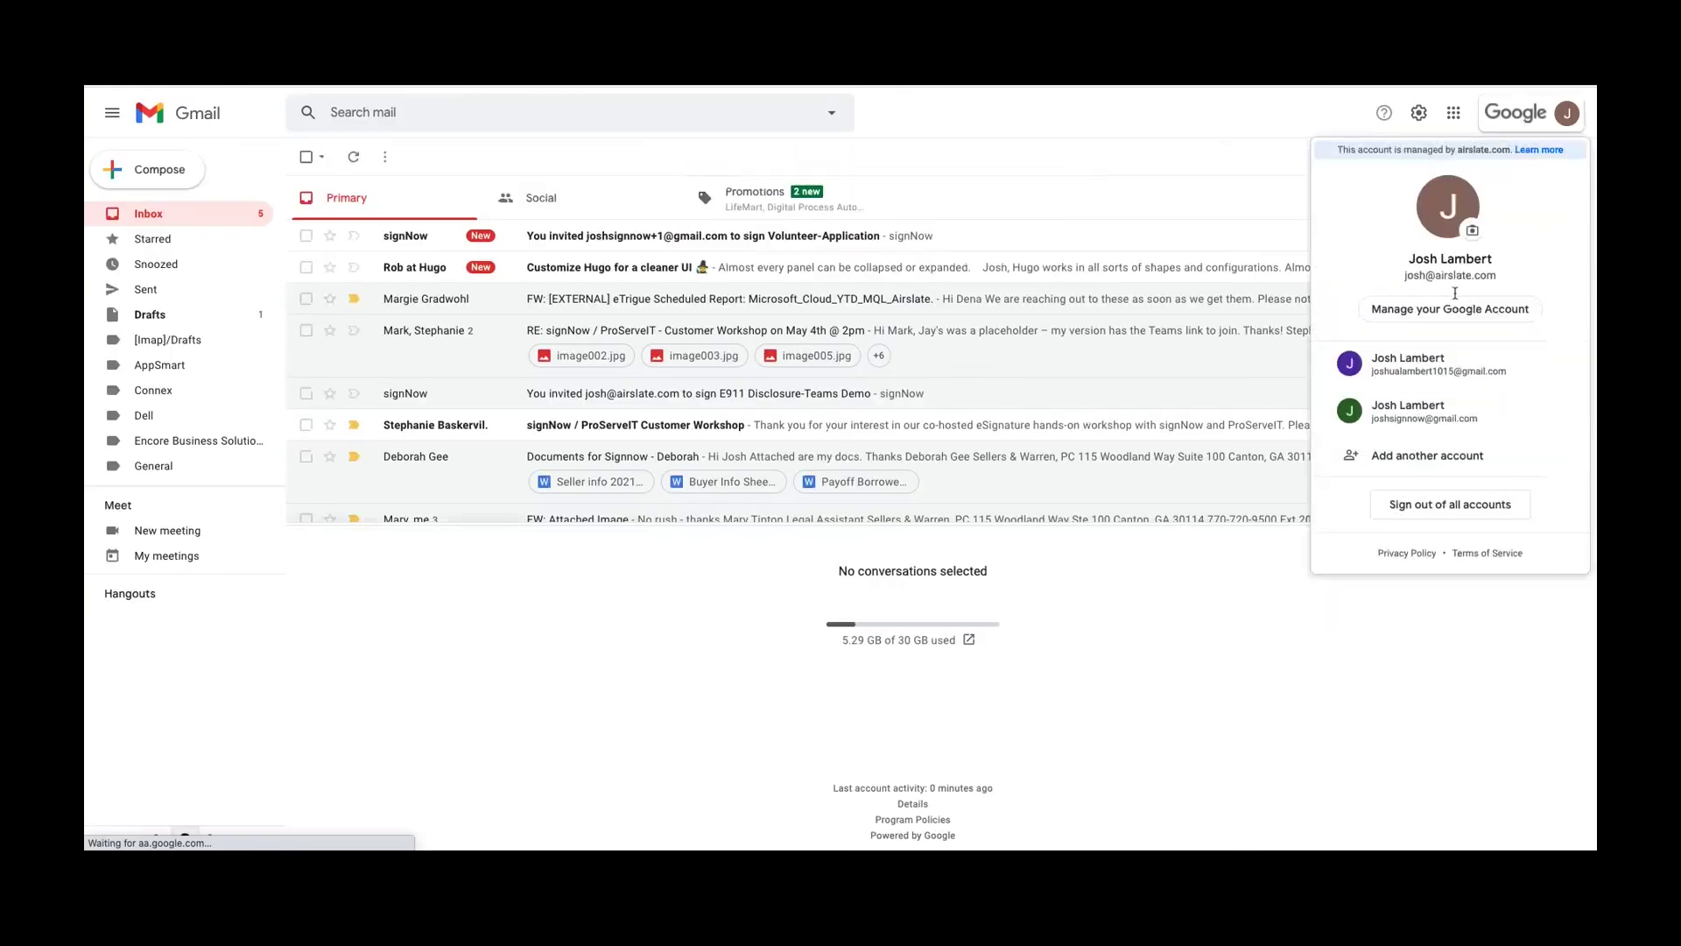
left_click(1446, 409)
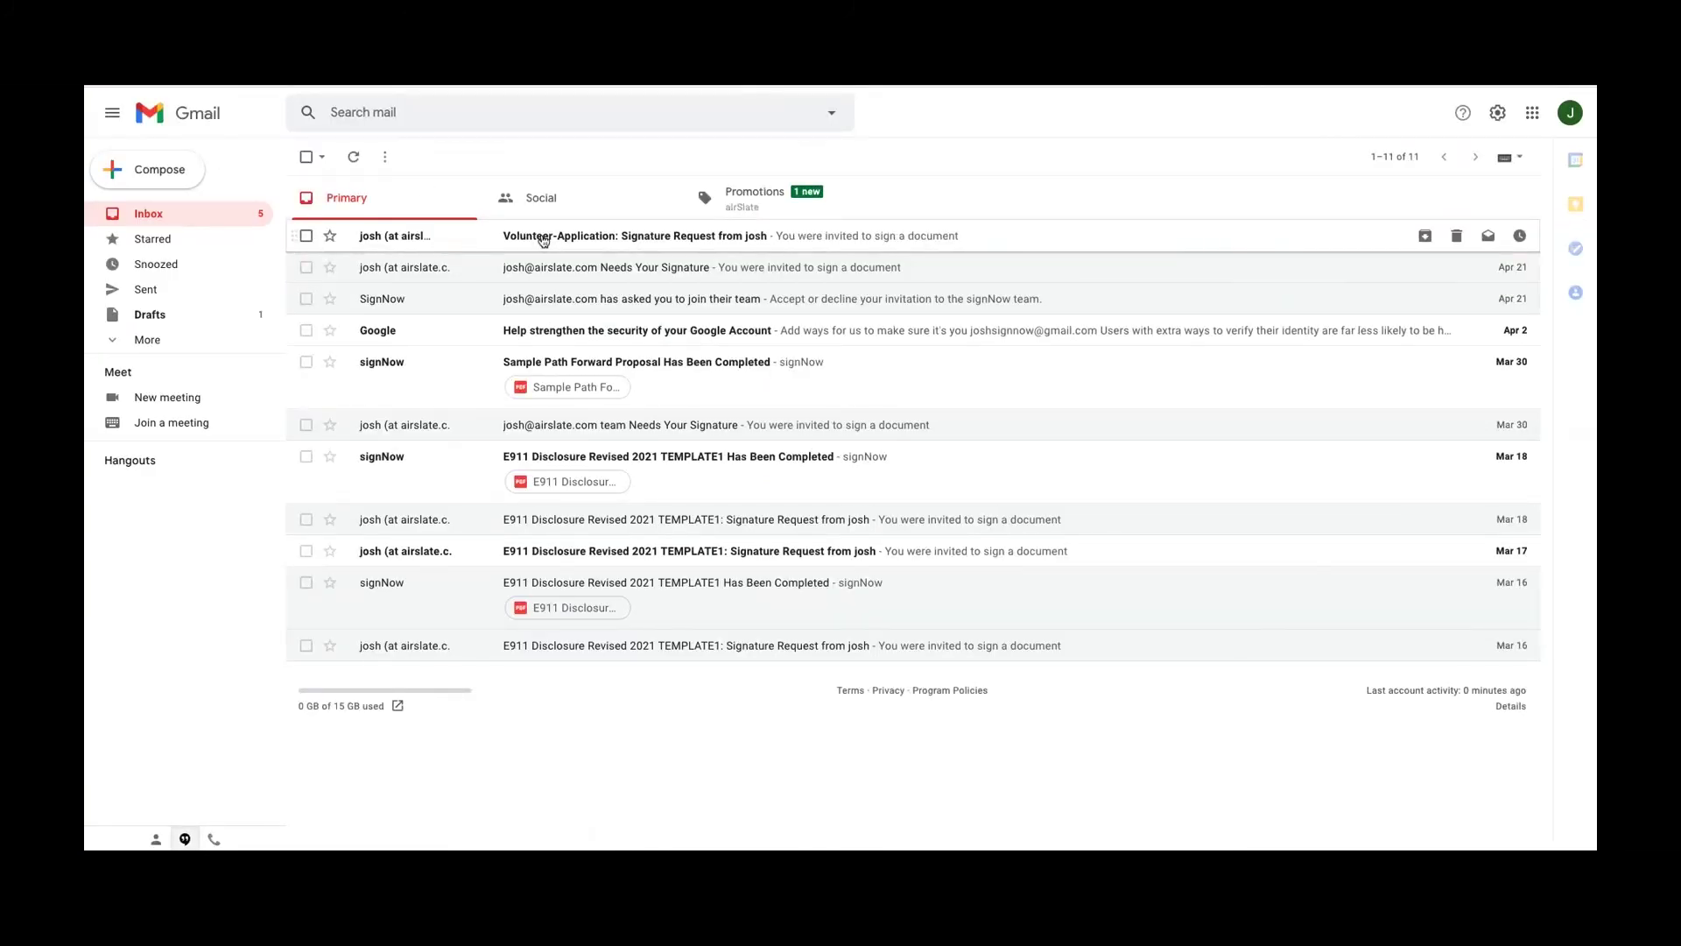
left_click(543, 241)
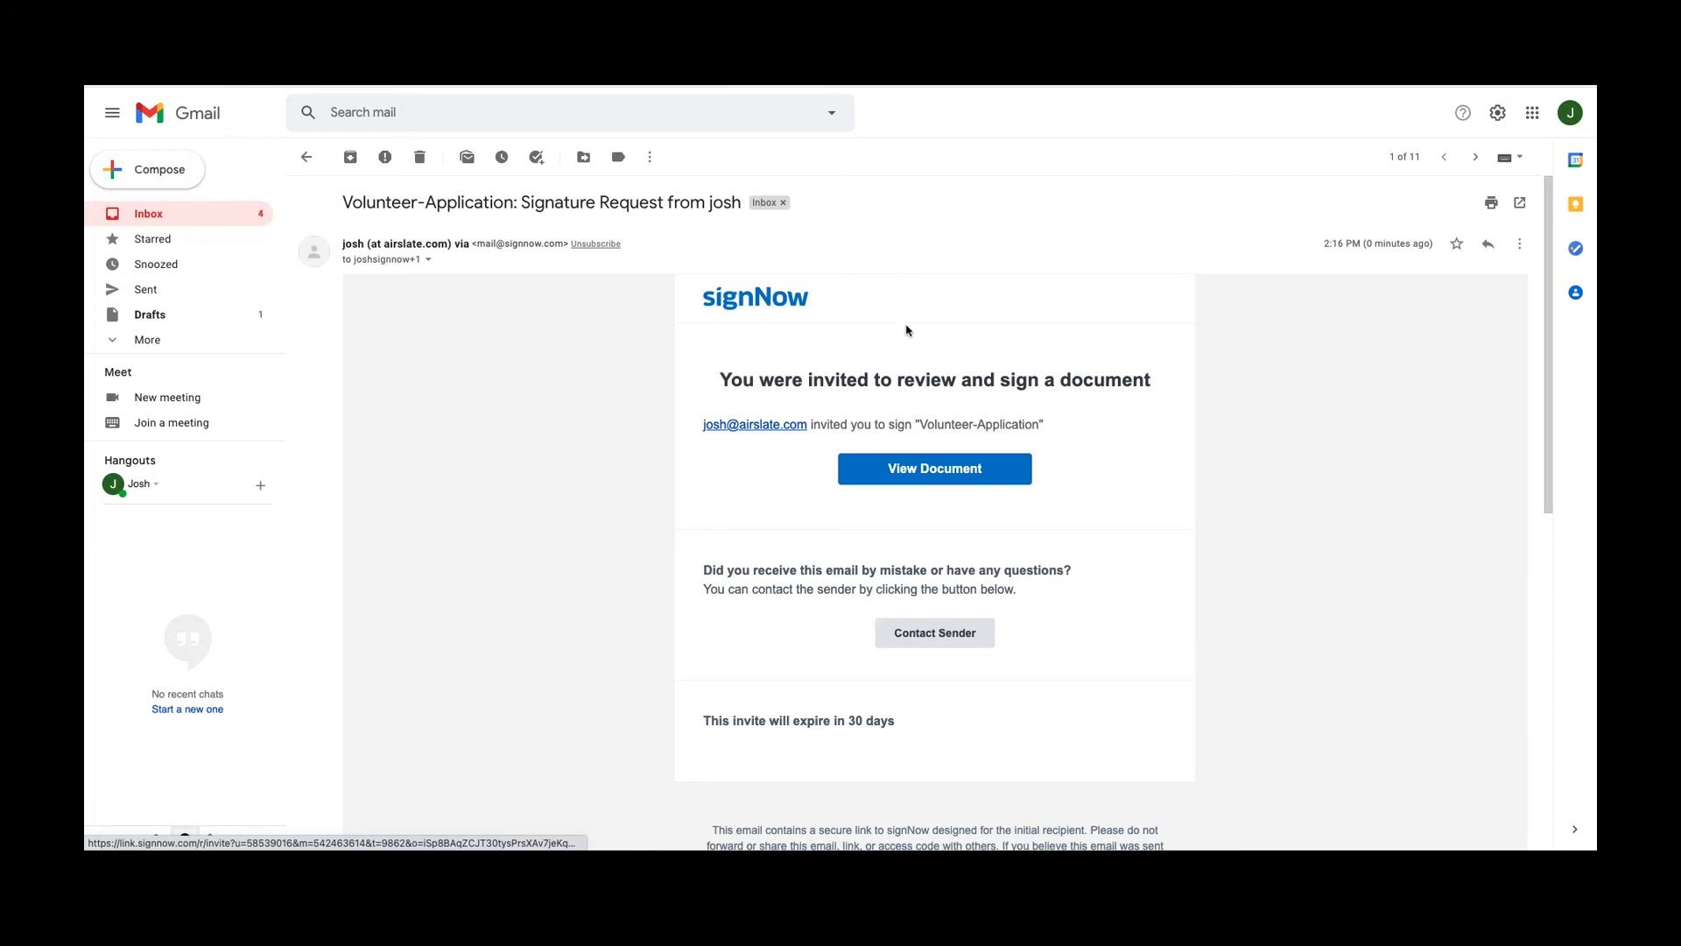
Open the invited document from the signature request, start signing and enter the signer's full name in the Name field.
left_click(934, 478)
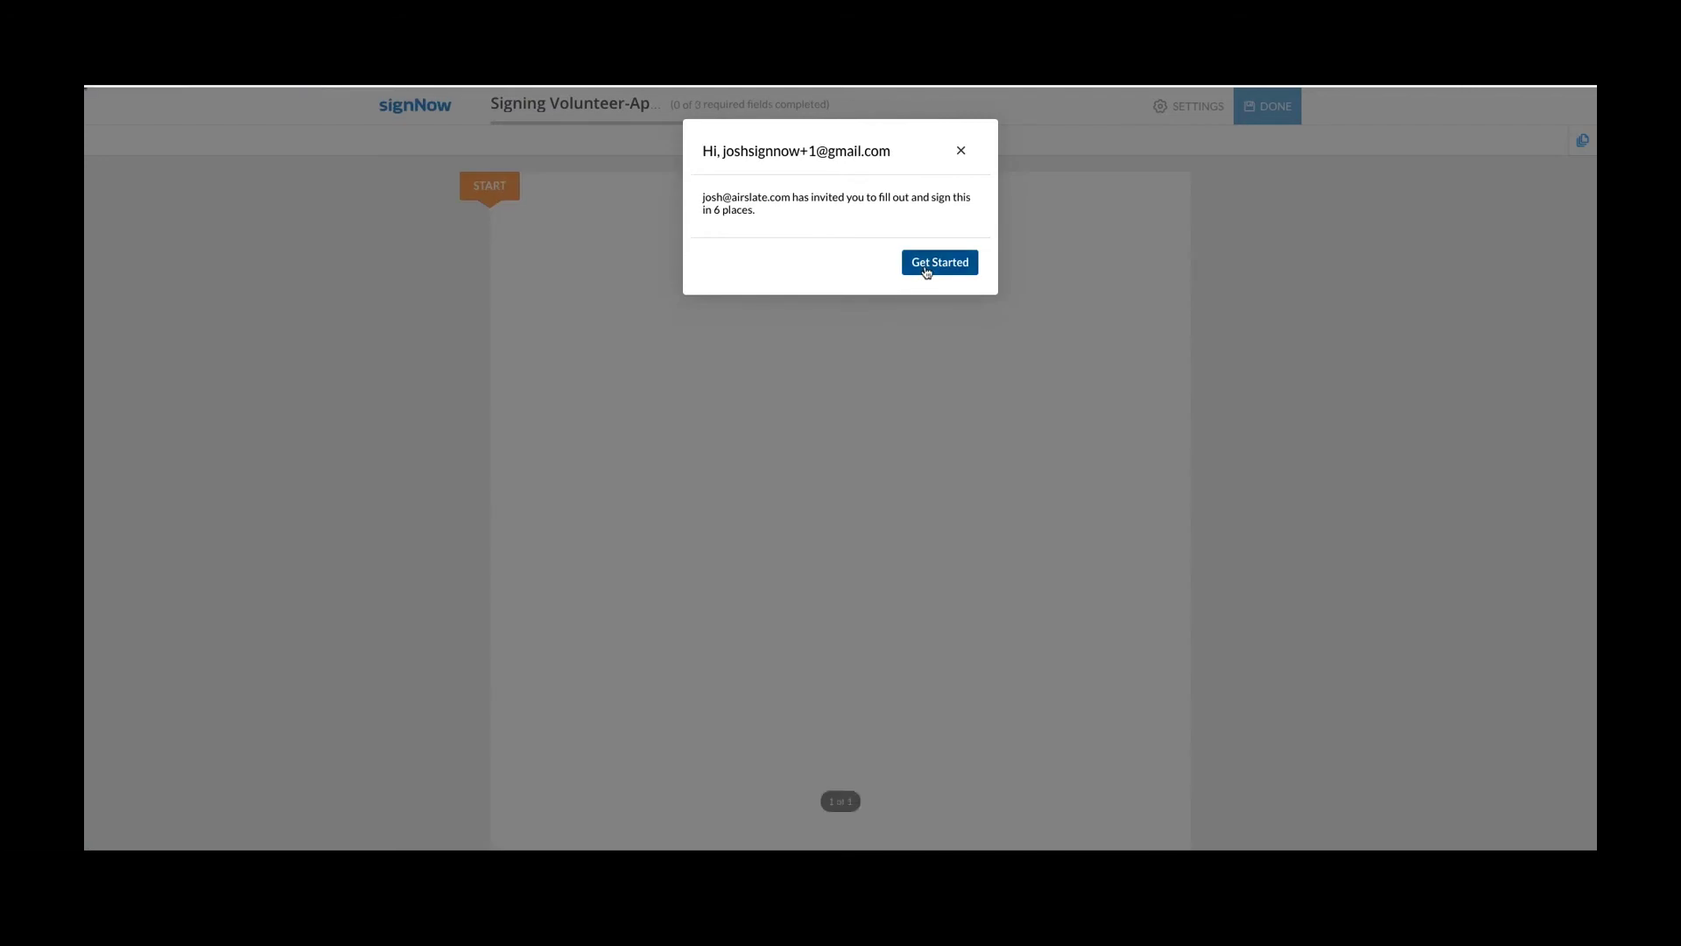
left_click(926, 271)
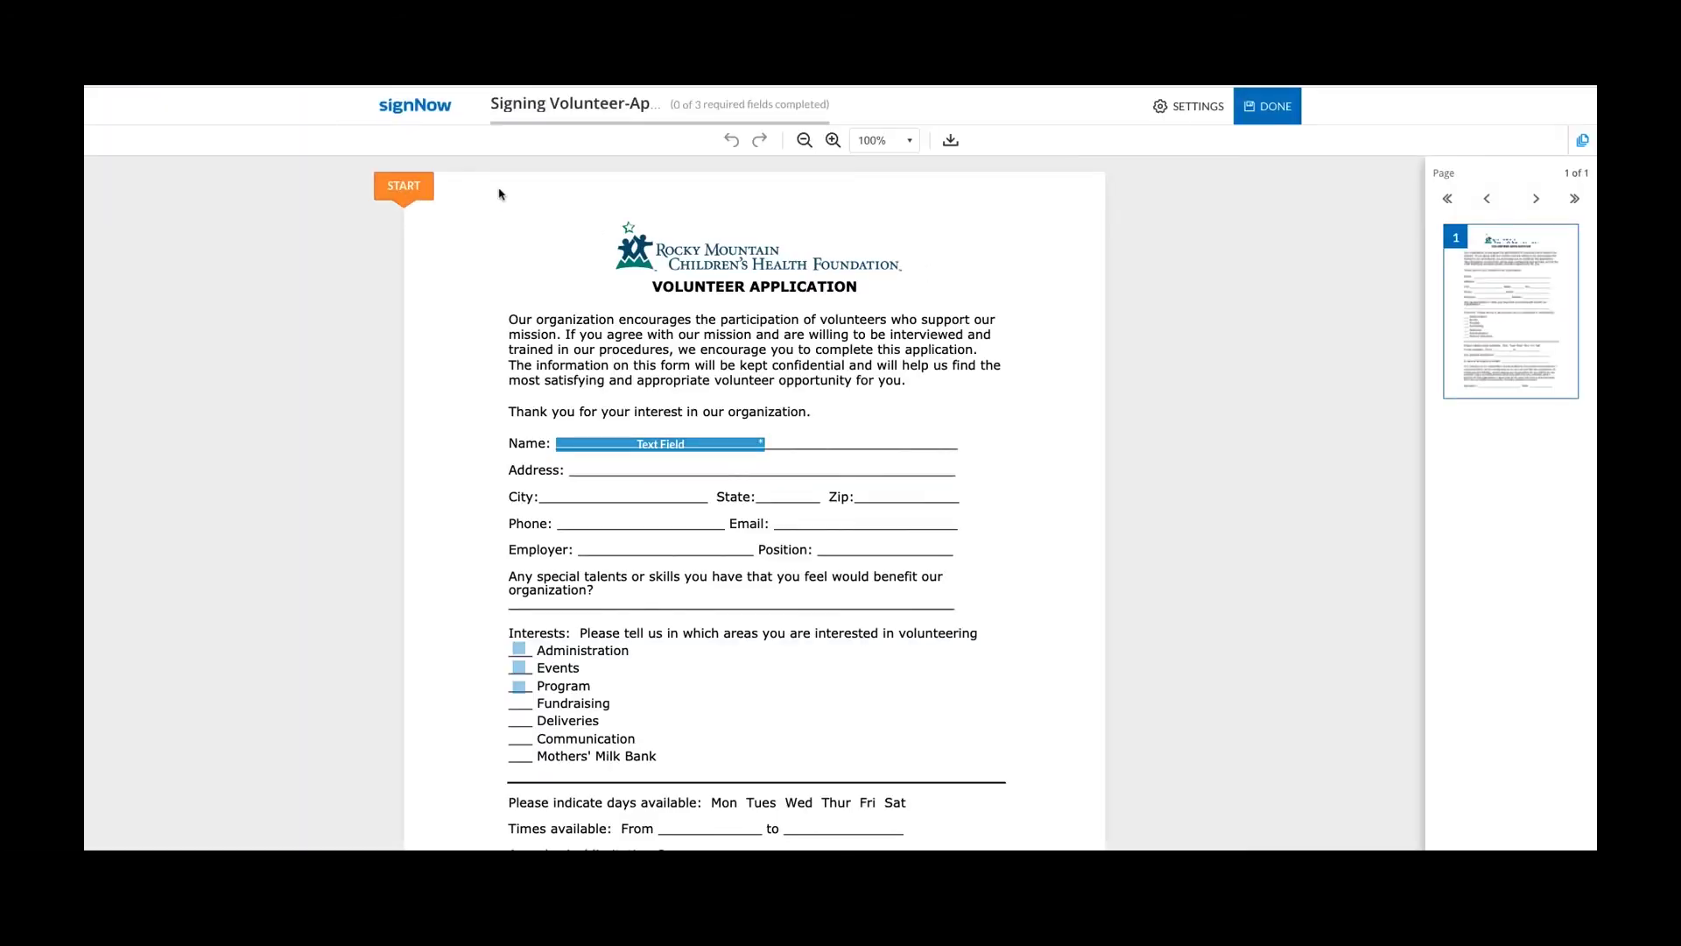
left_click(409, 189)
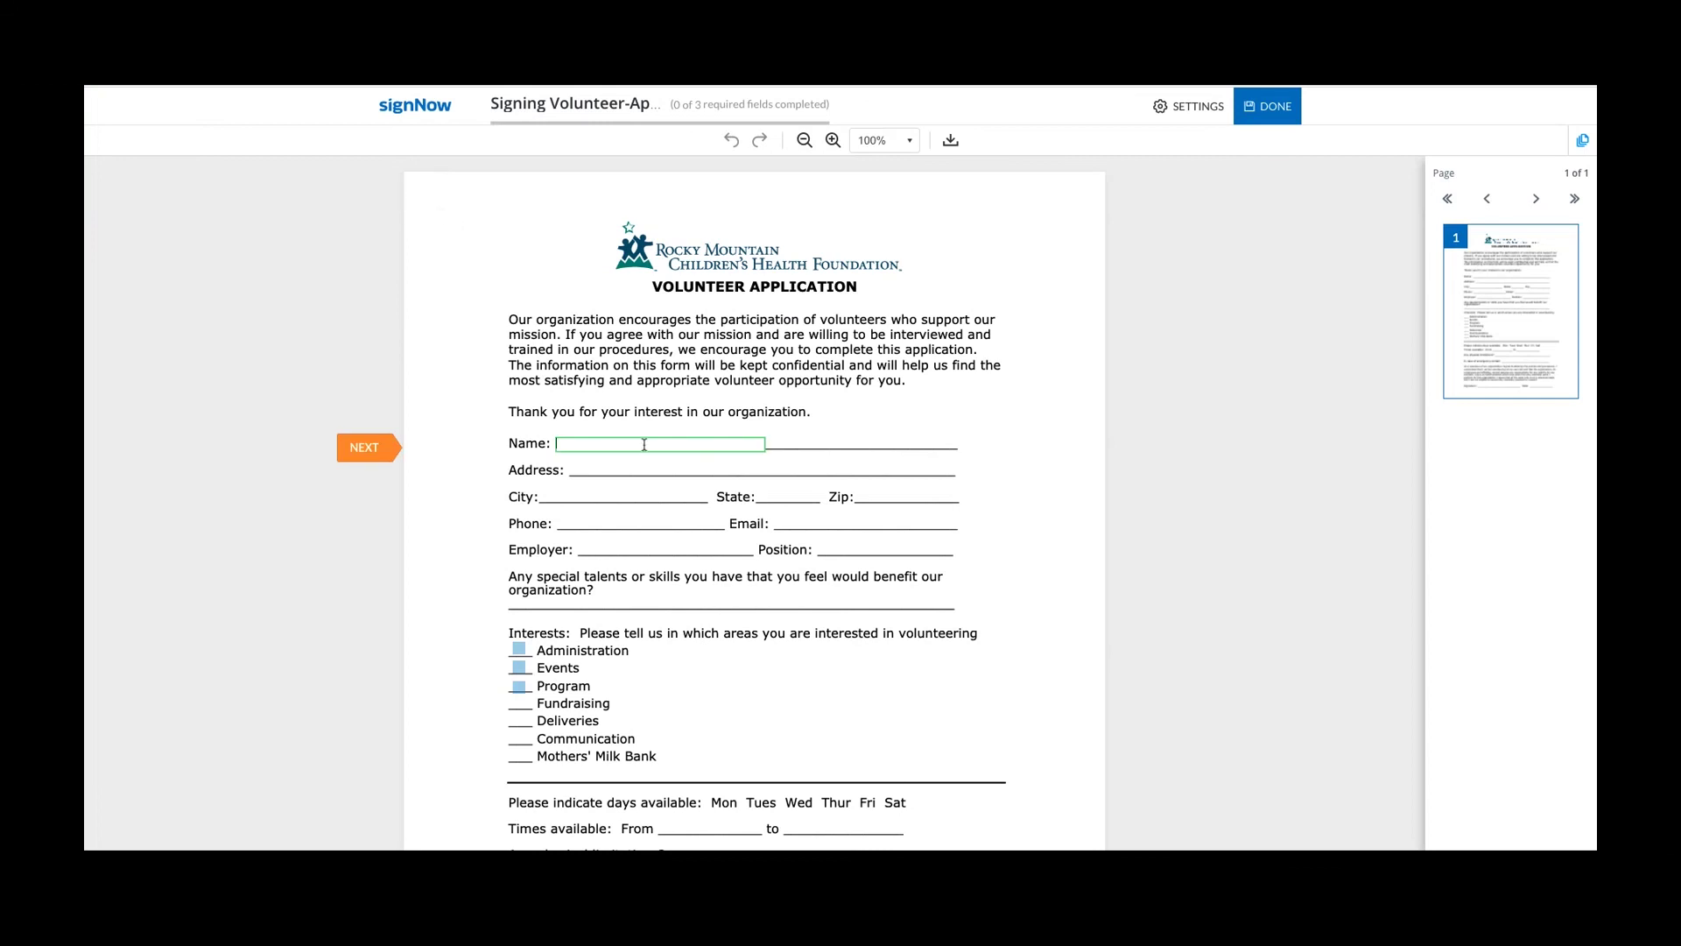
type("Josh Lambert")
Tick Administration, Events and Program as the areas of interest for volunteering.
left_click(518, 656)
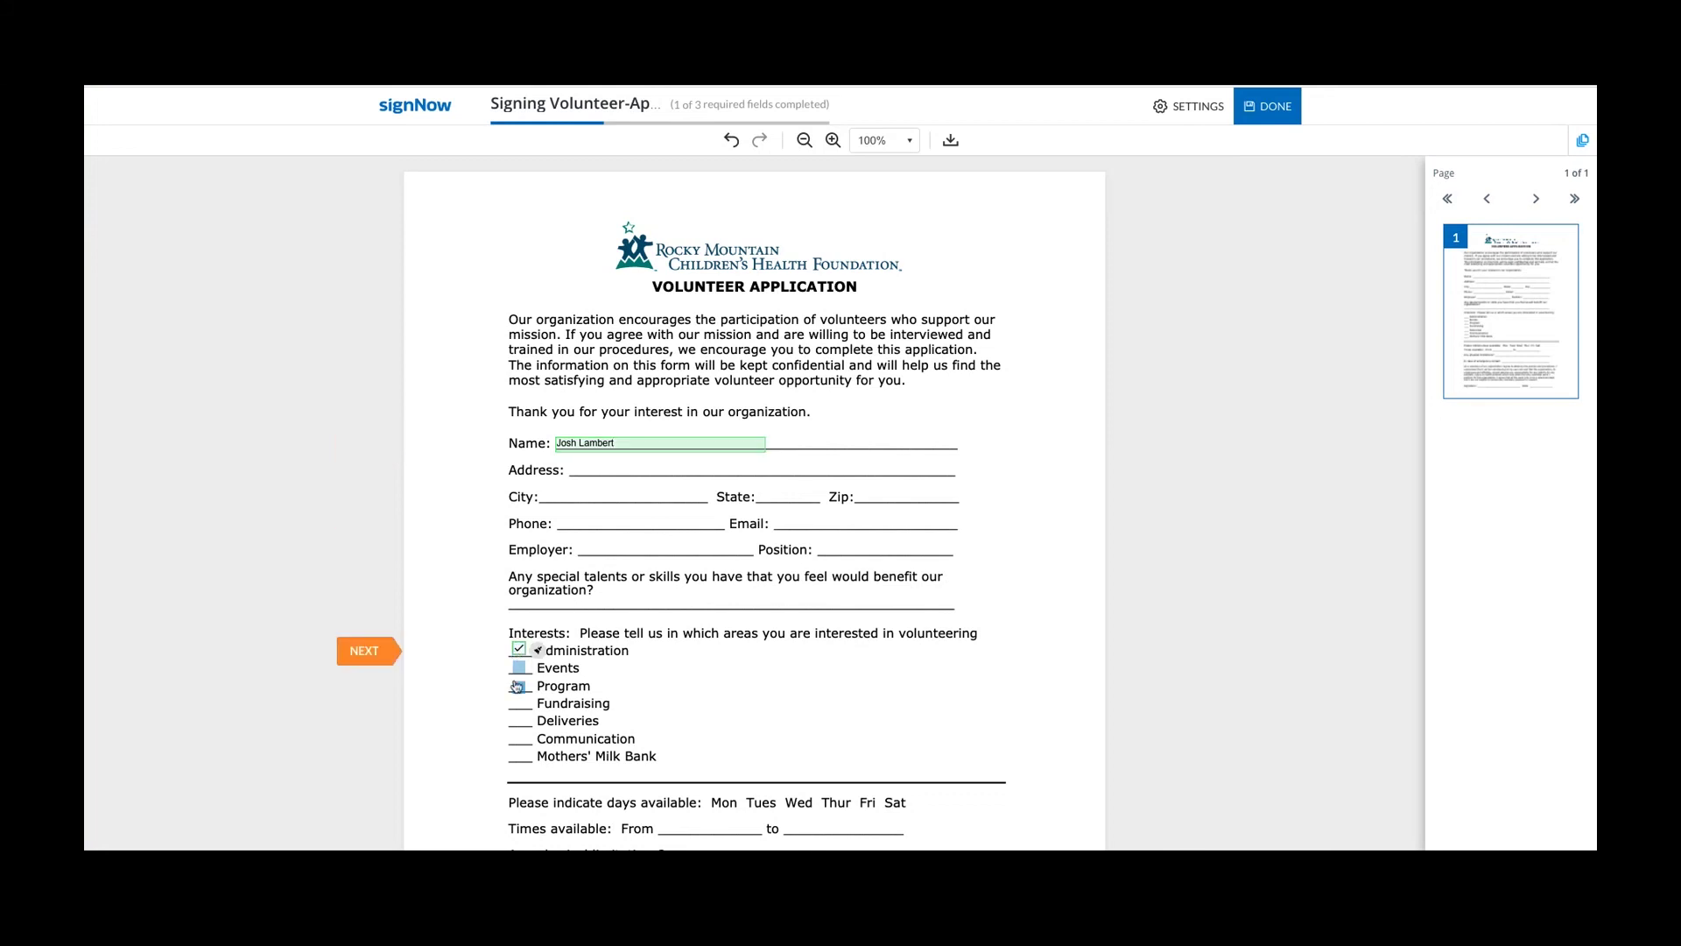
left_click(520, 669)
left_click(519, 688)
Place the signer's signature in the signature field at the end of the application.
scroll(613, 736, "down", 5)
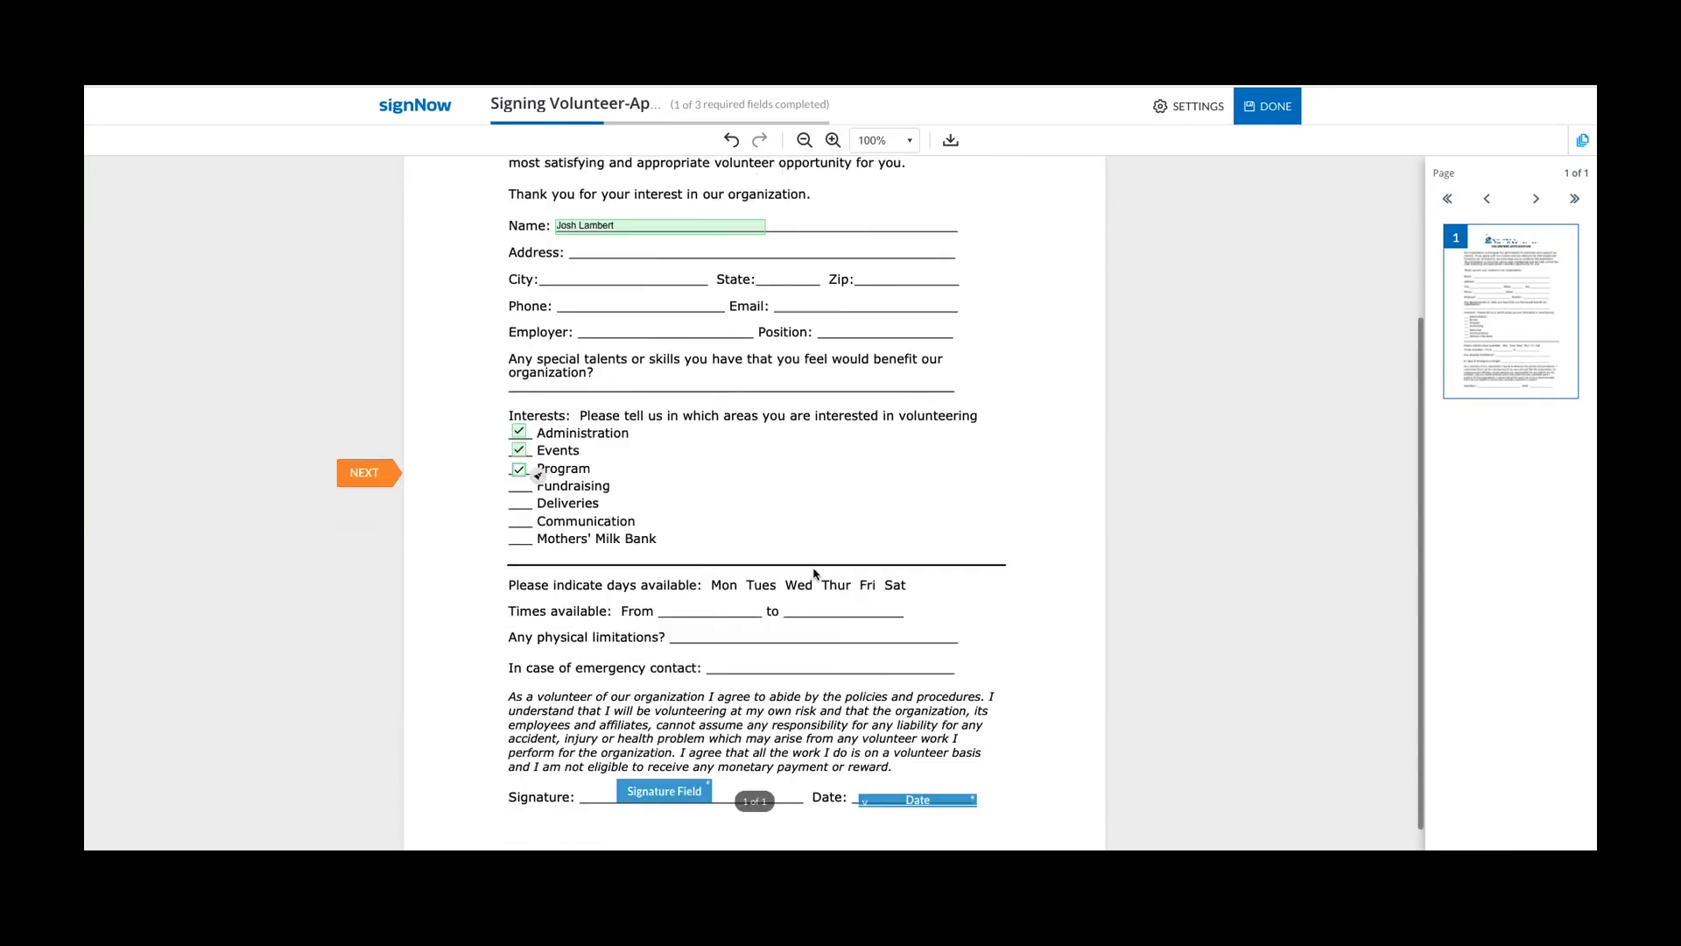
left_click(685, 766)
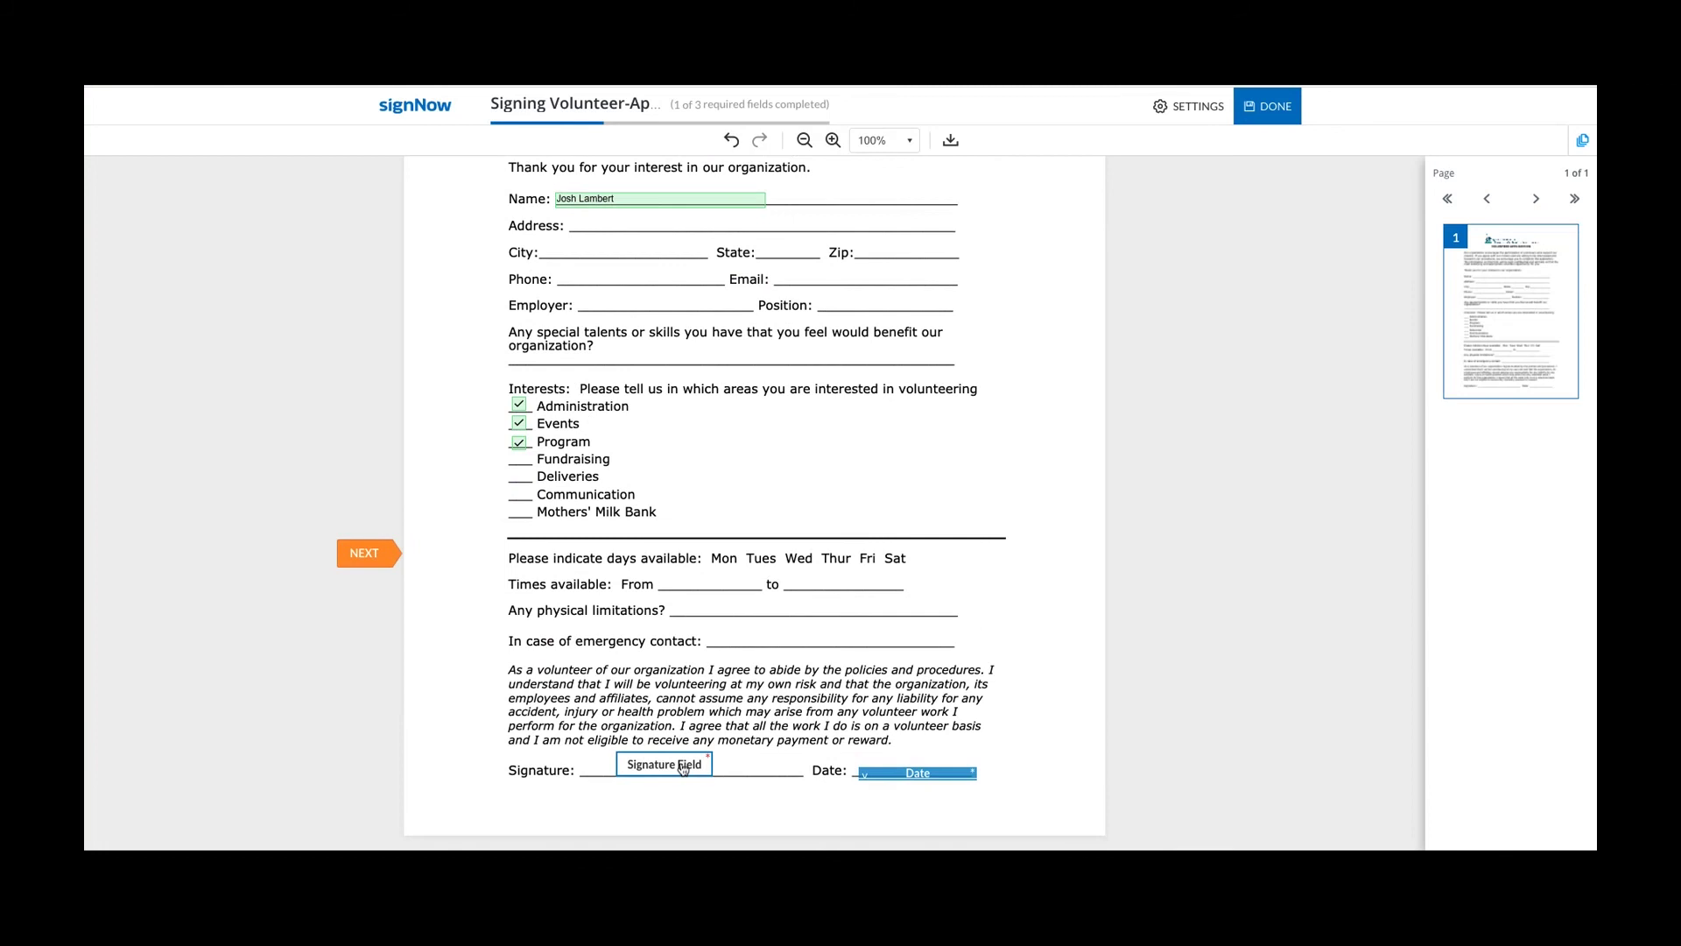
left_click(684, 766)
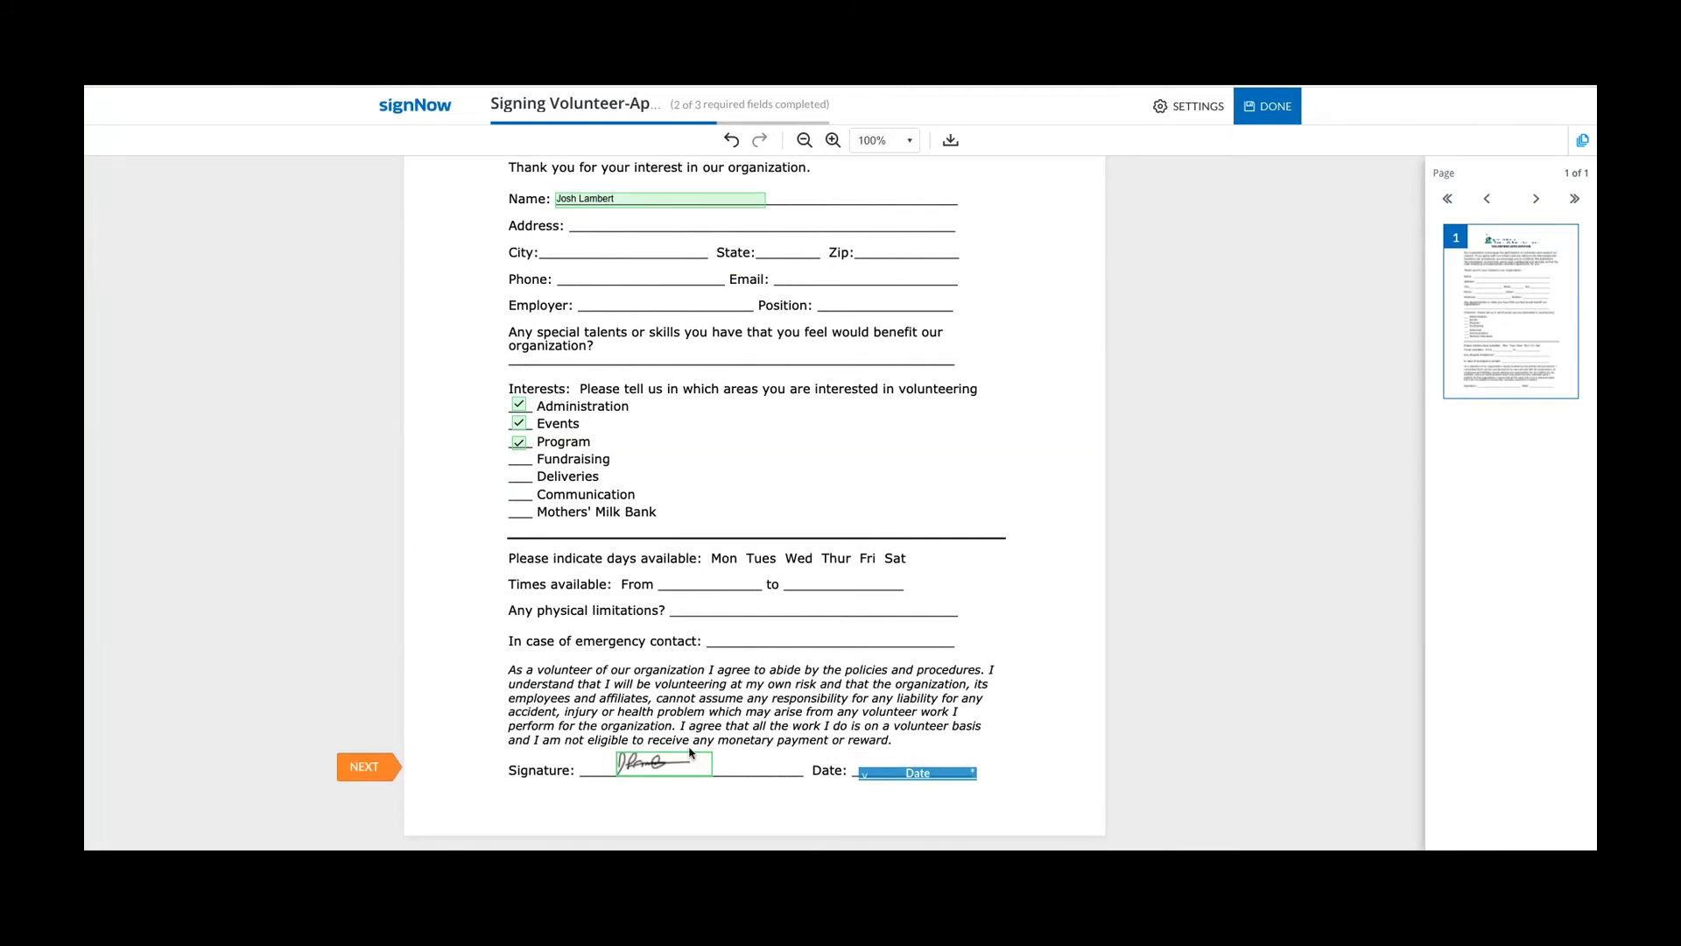
Fill the date field beside the signature with 05/04/2021 and finish signing the document.
left_click(916, 772)
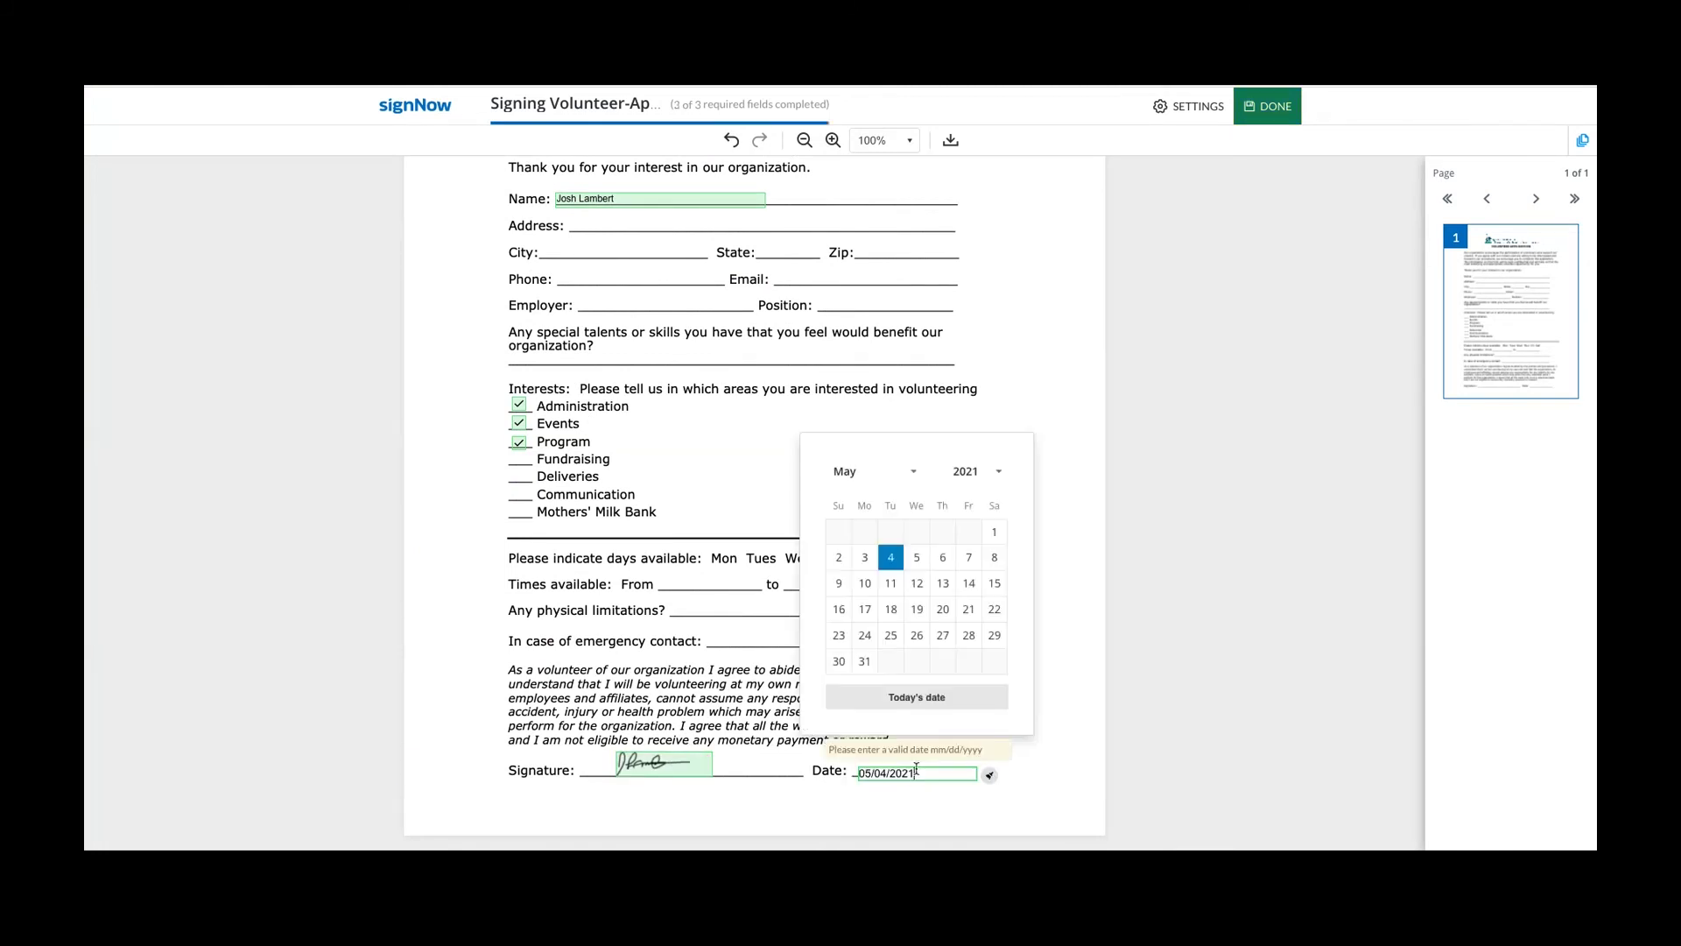
left_click(1099, 482)
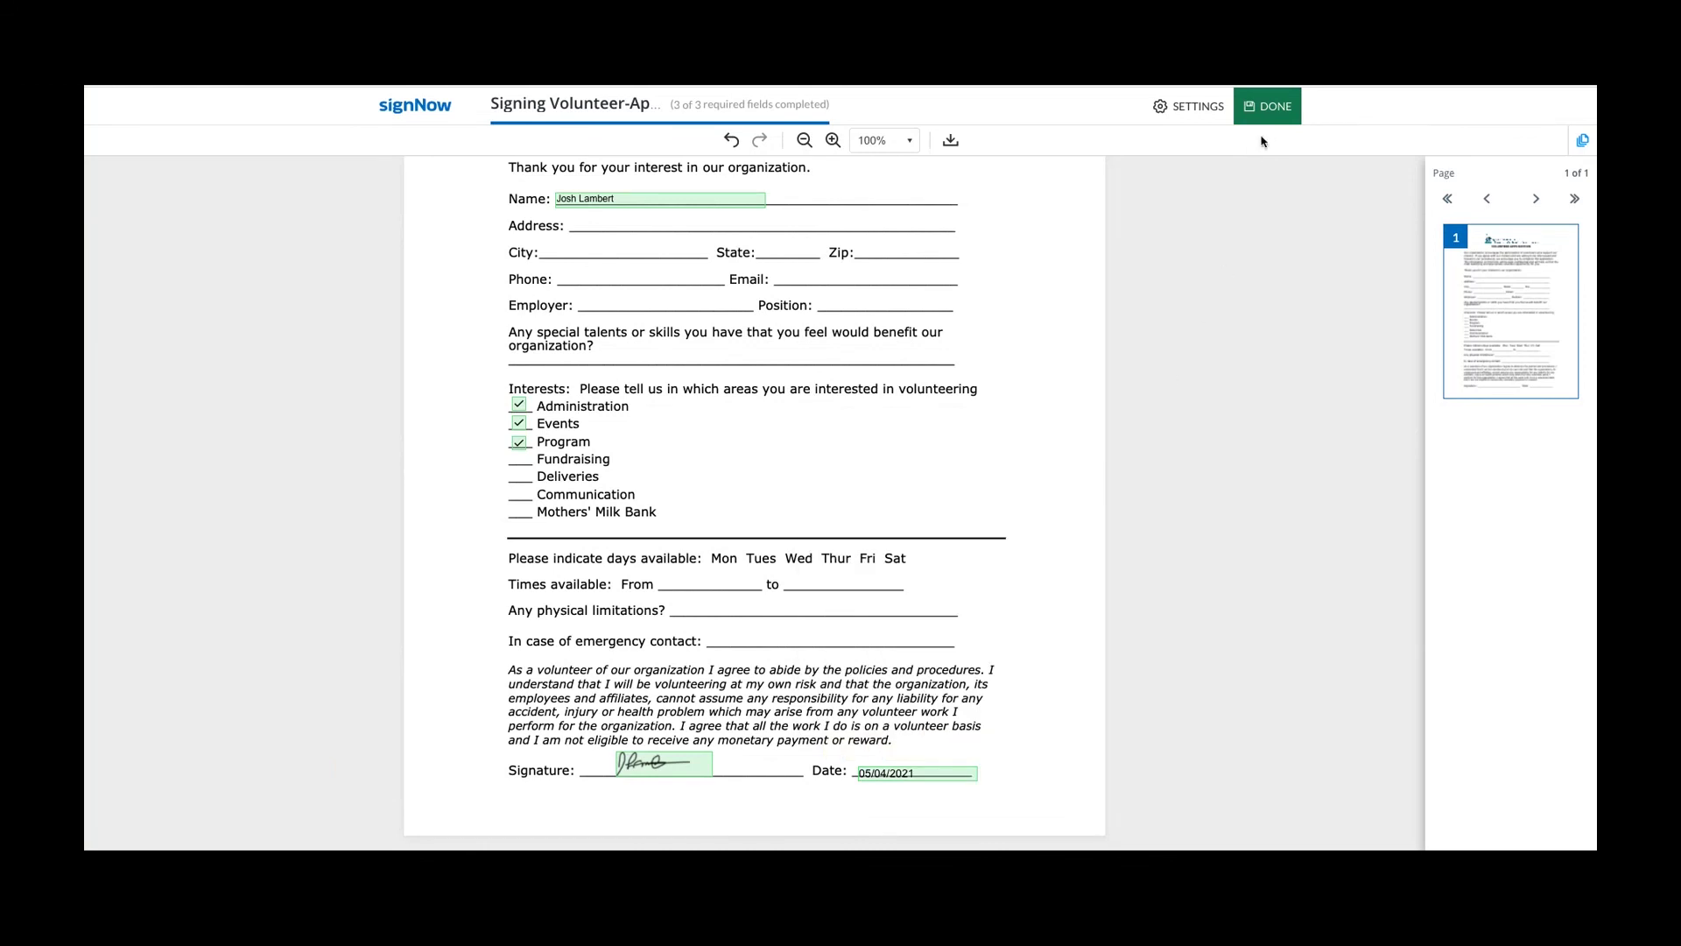
left_click(1266, 106)
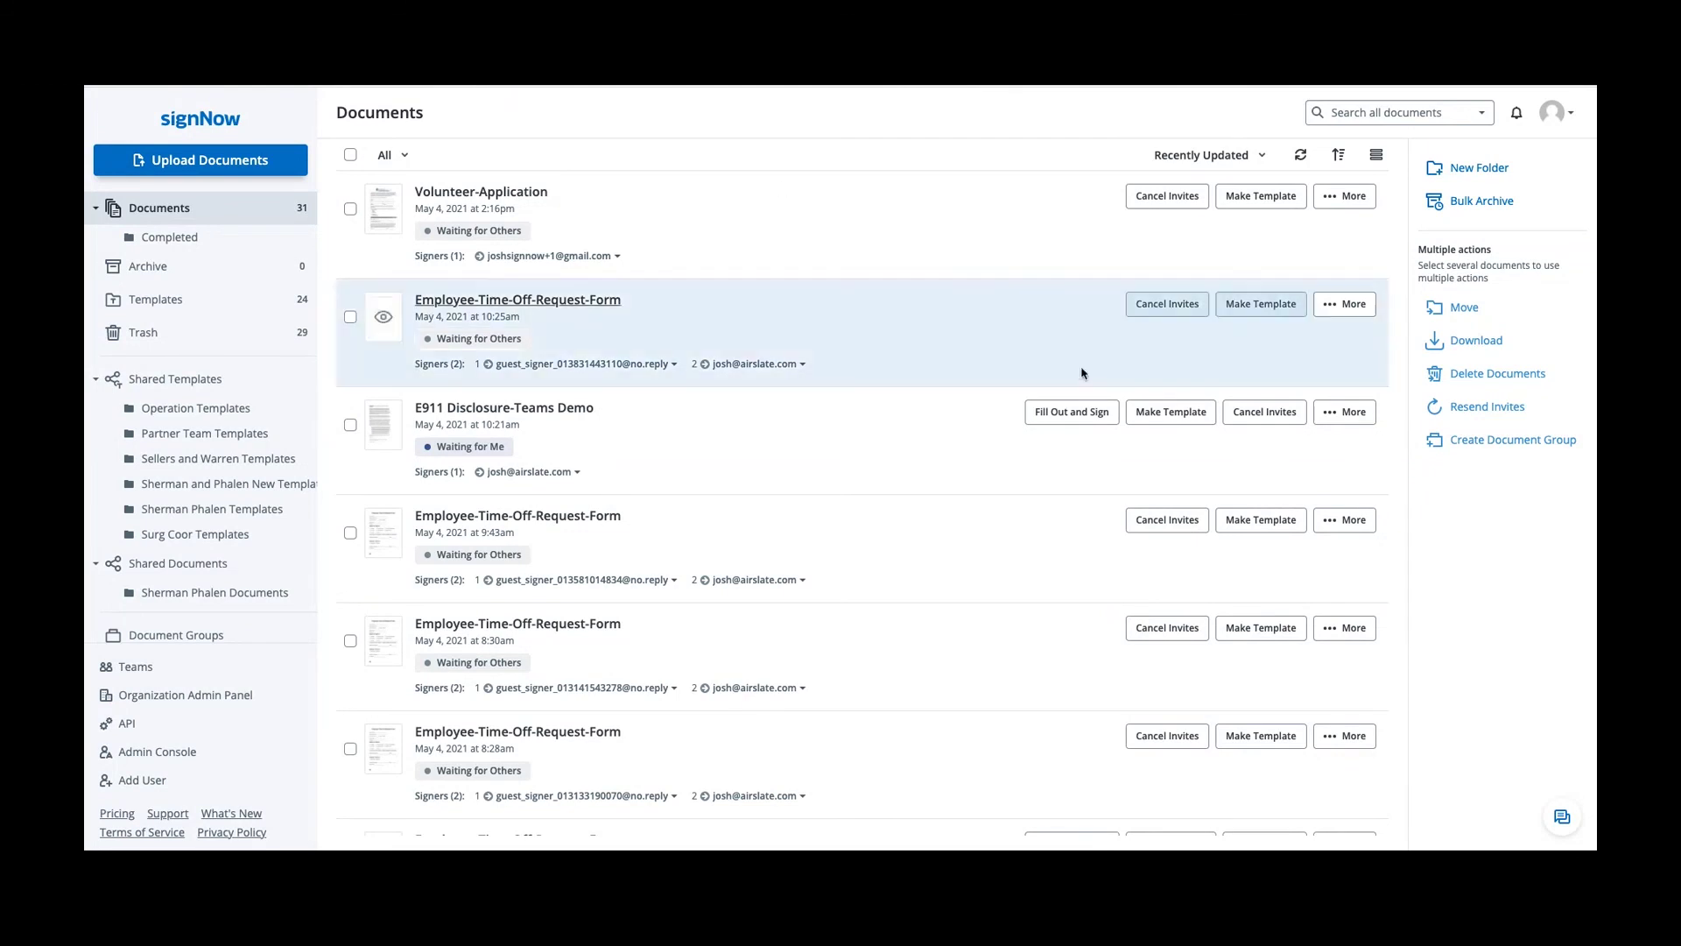
Download the Volunteer-Application with its history and review the Document History page in the downloaded PDF.
left_click(1360, 209)
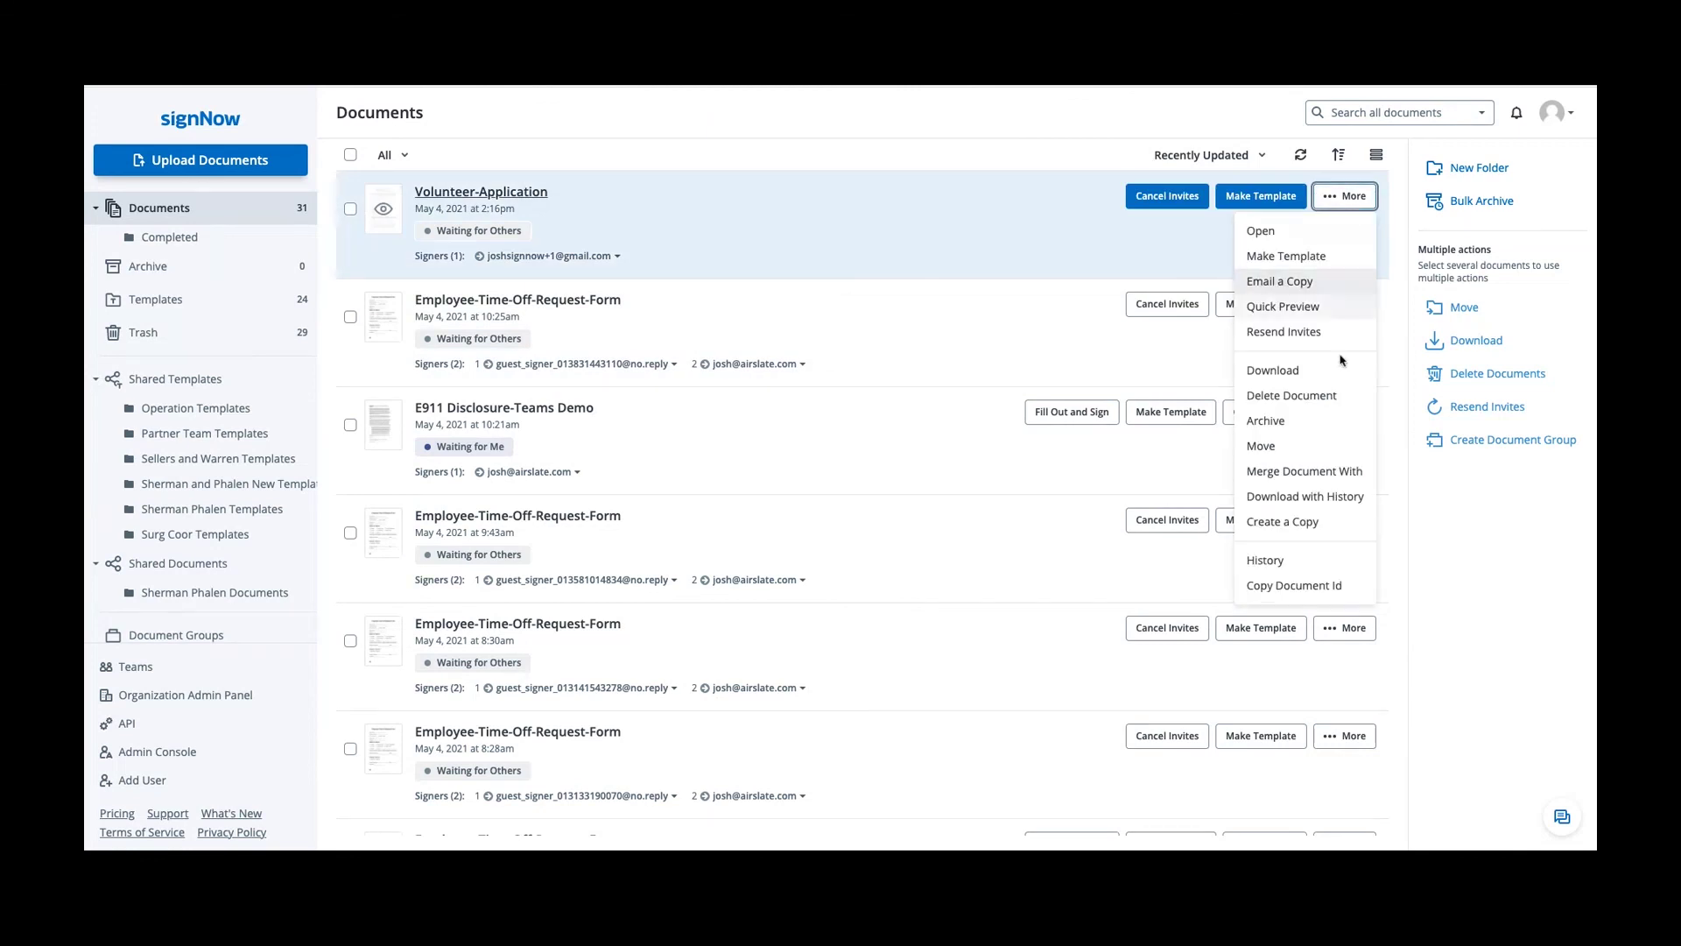
left_click(1340, 499)
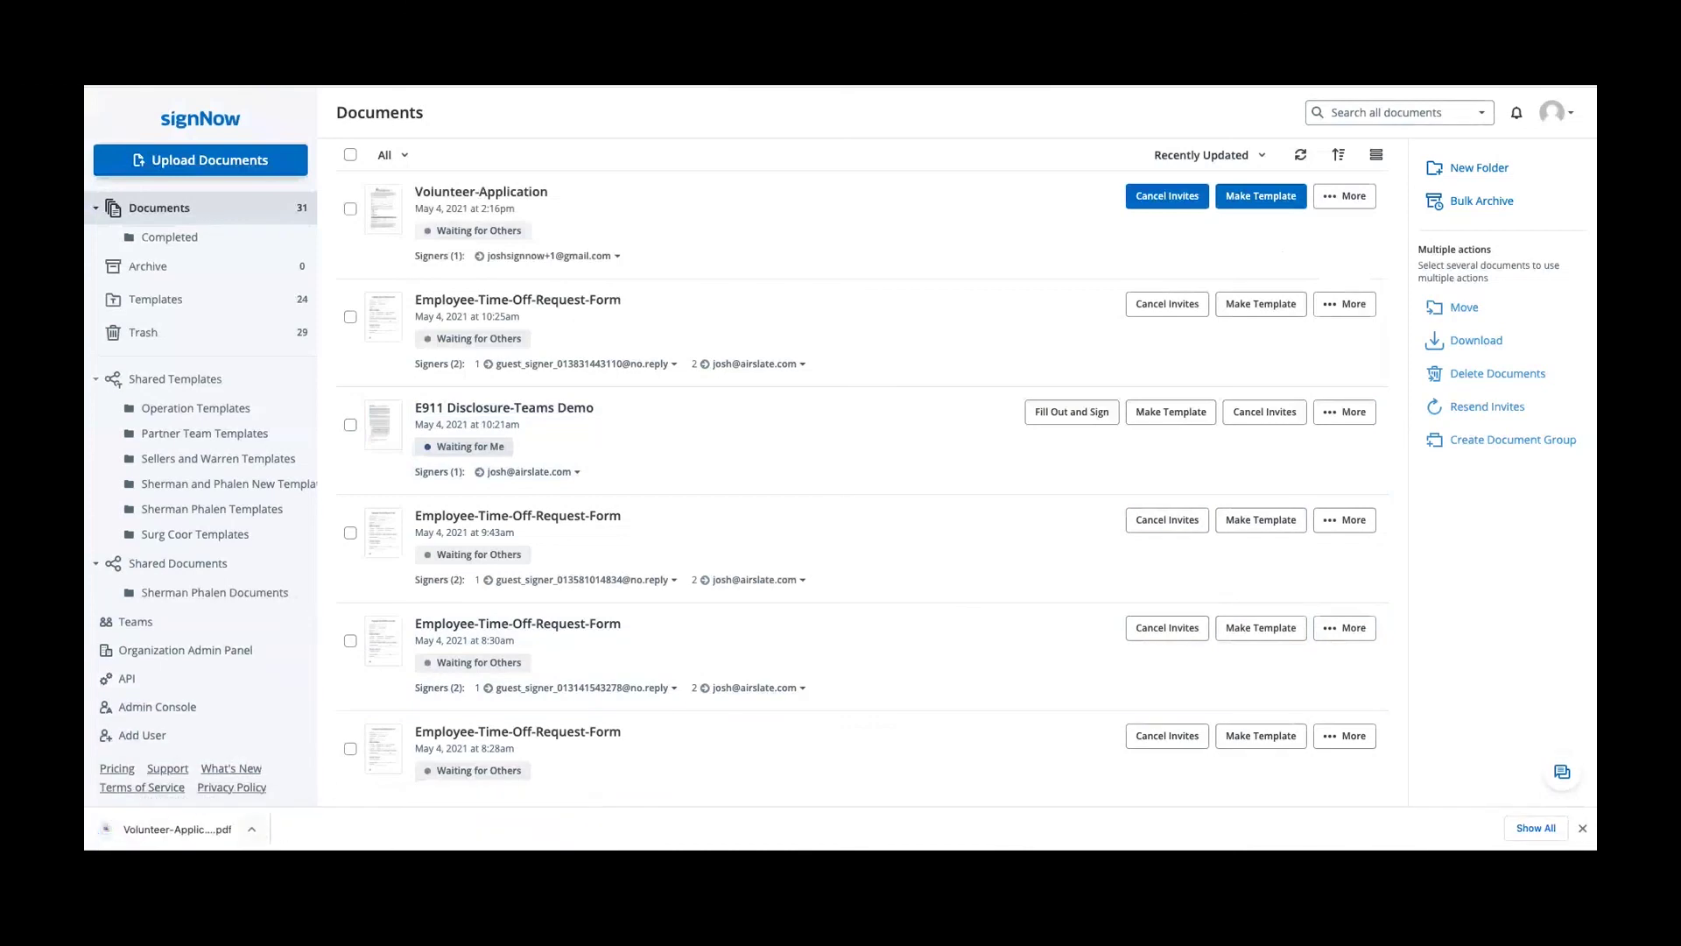
left_click(251, 829)
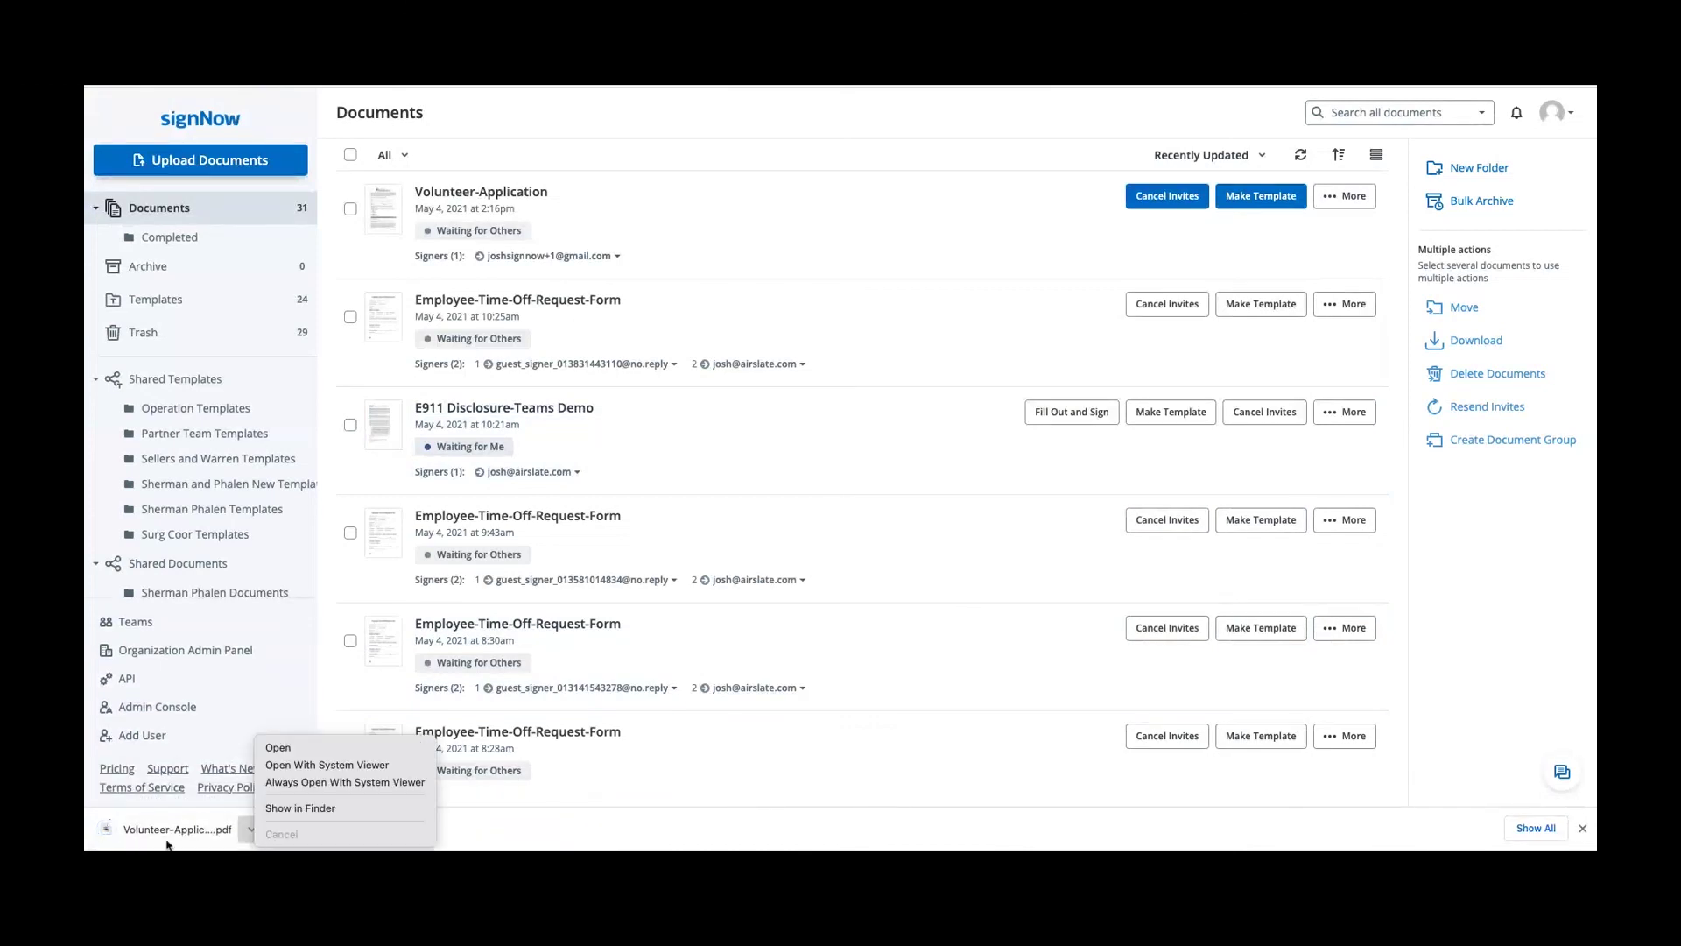
left_click(168, 845)
left_click(168, 845)
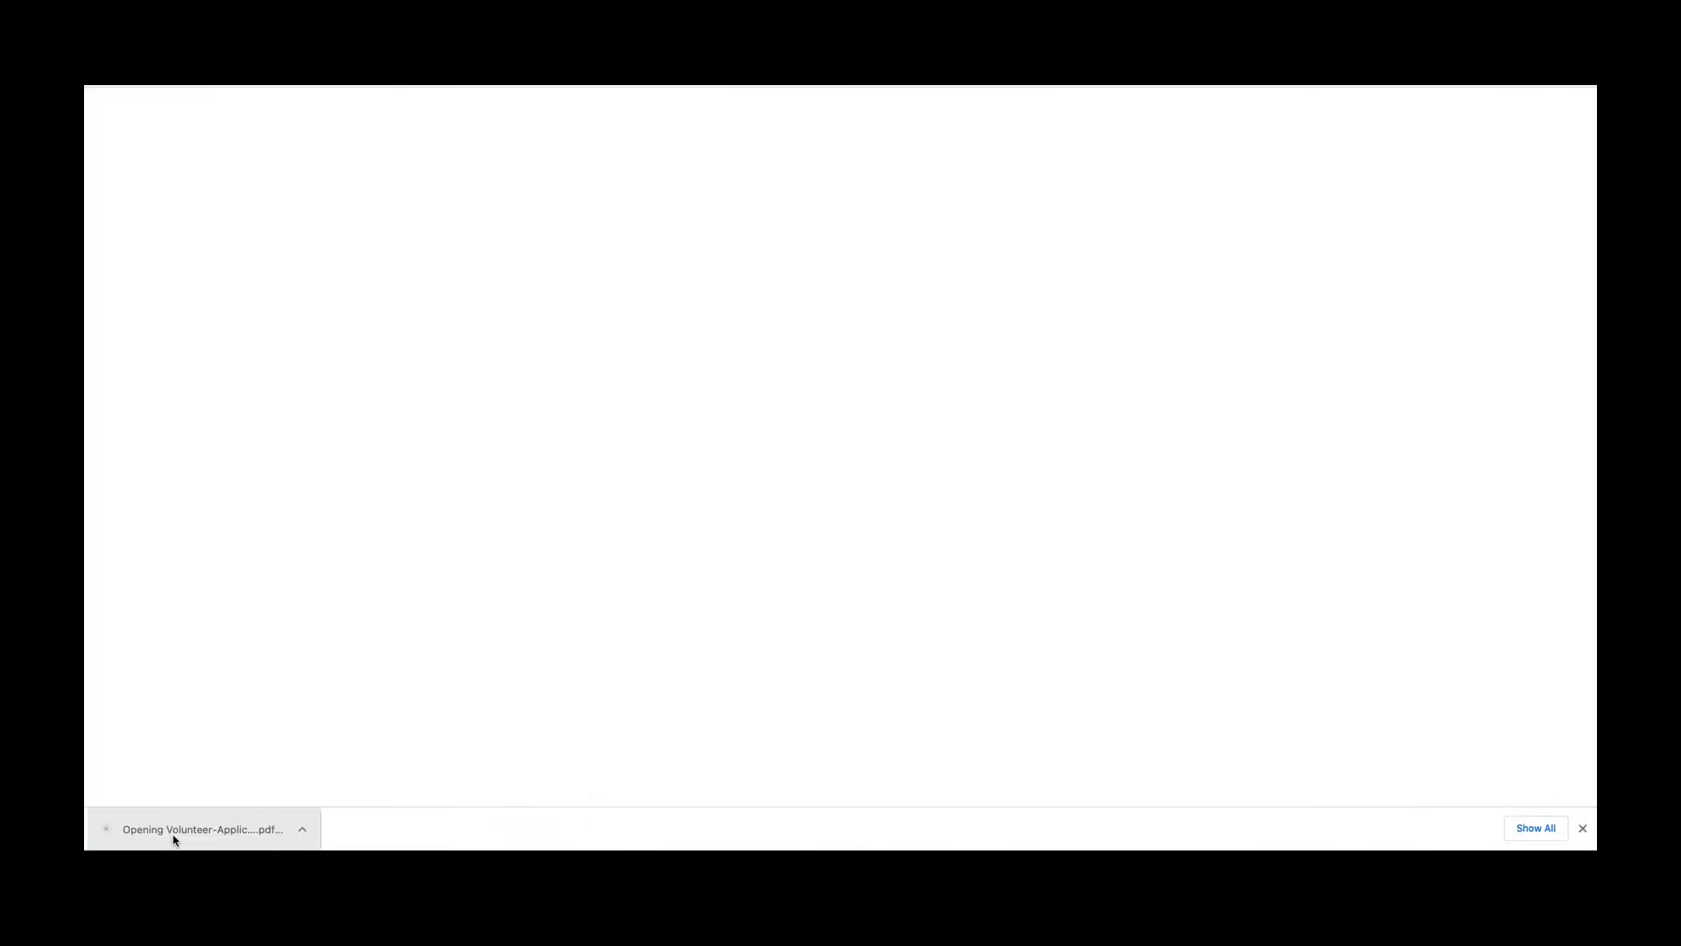
scroll(831, 386, "down", 10)
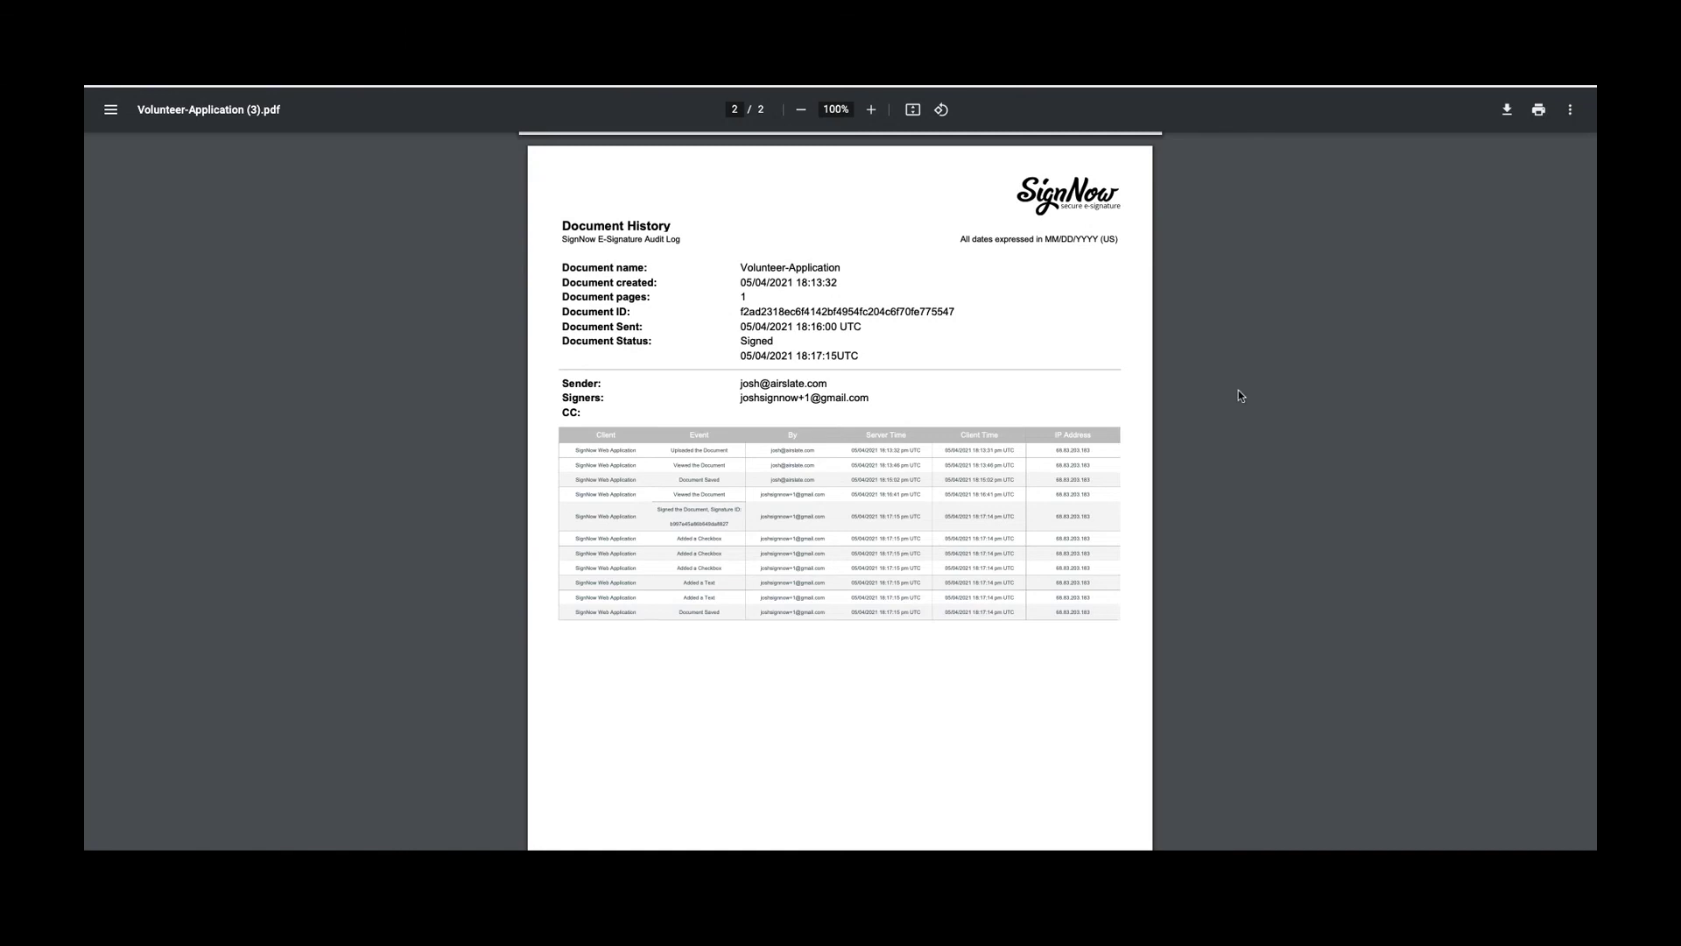
left_click(952, 85)
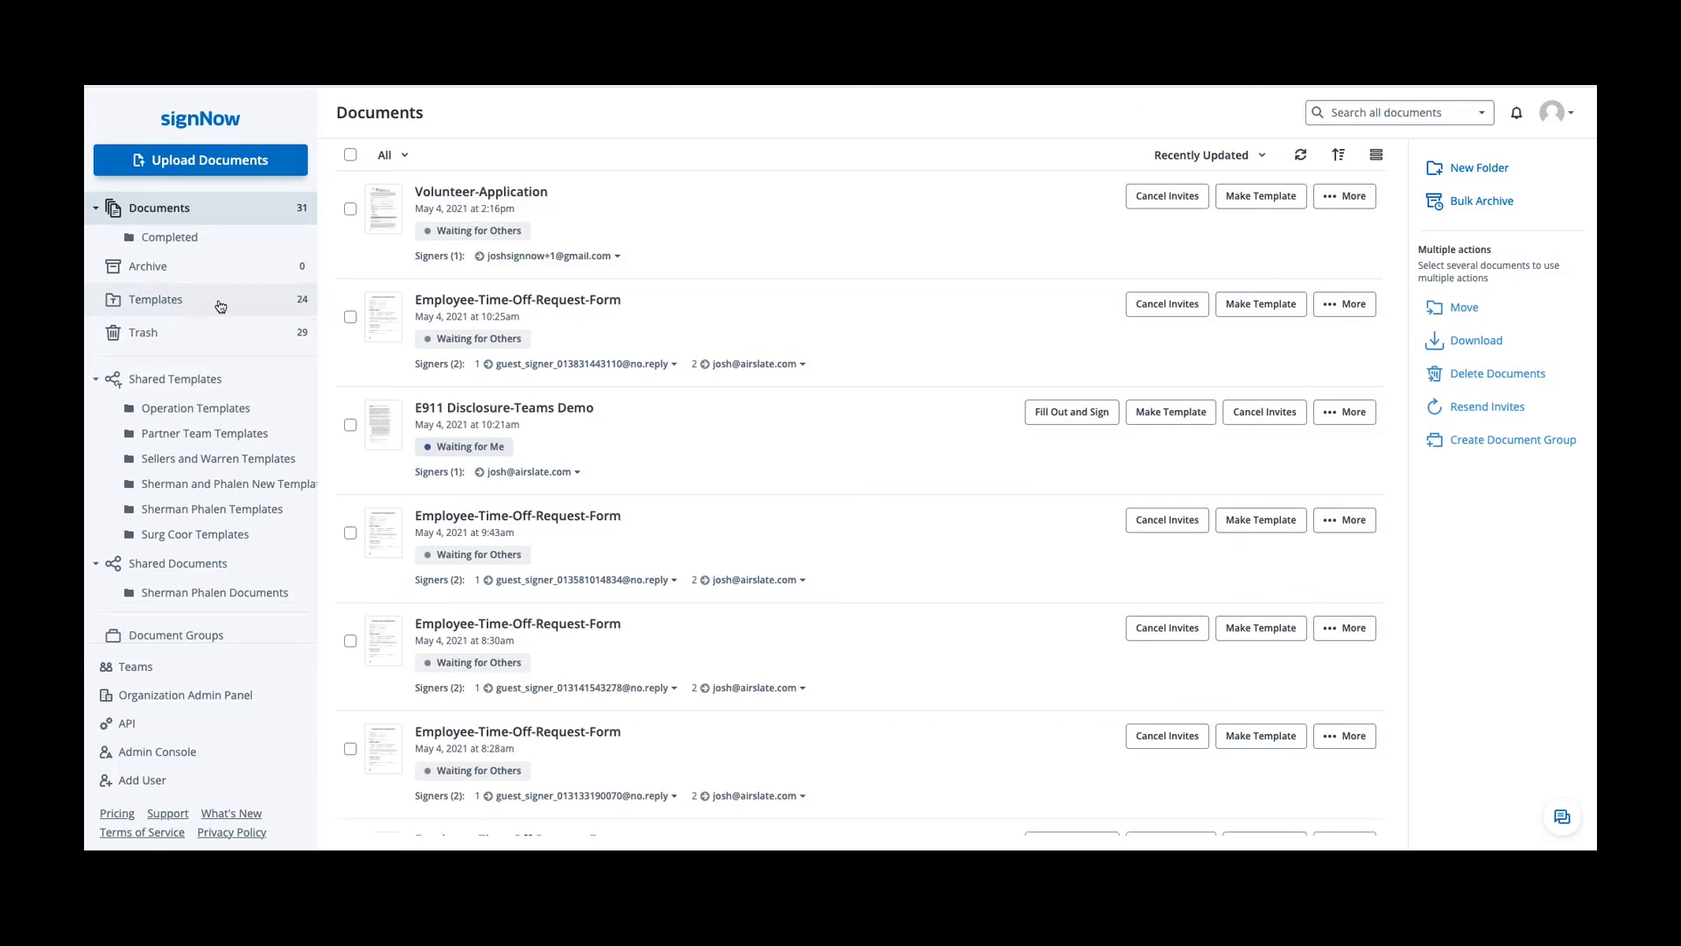
Open the Employee-Time-Off-Request-Form template in the editor and dismiss the offer to add pre-existing fields.
left_click(187, 303)
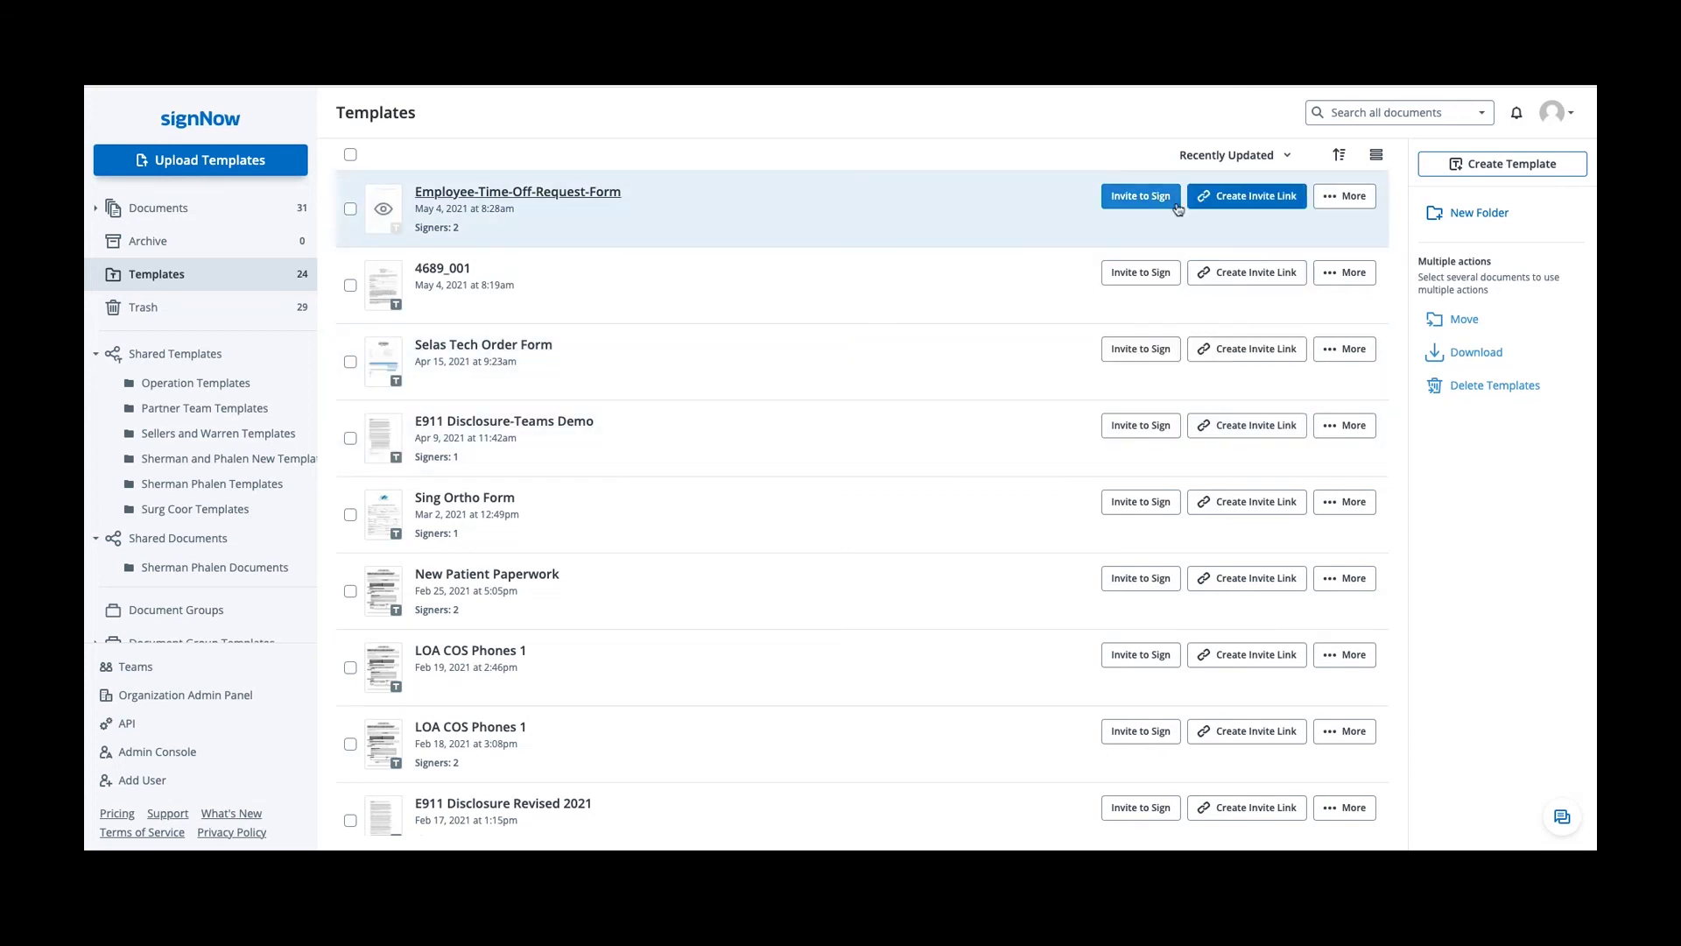
left_click(1345, 207)
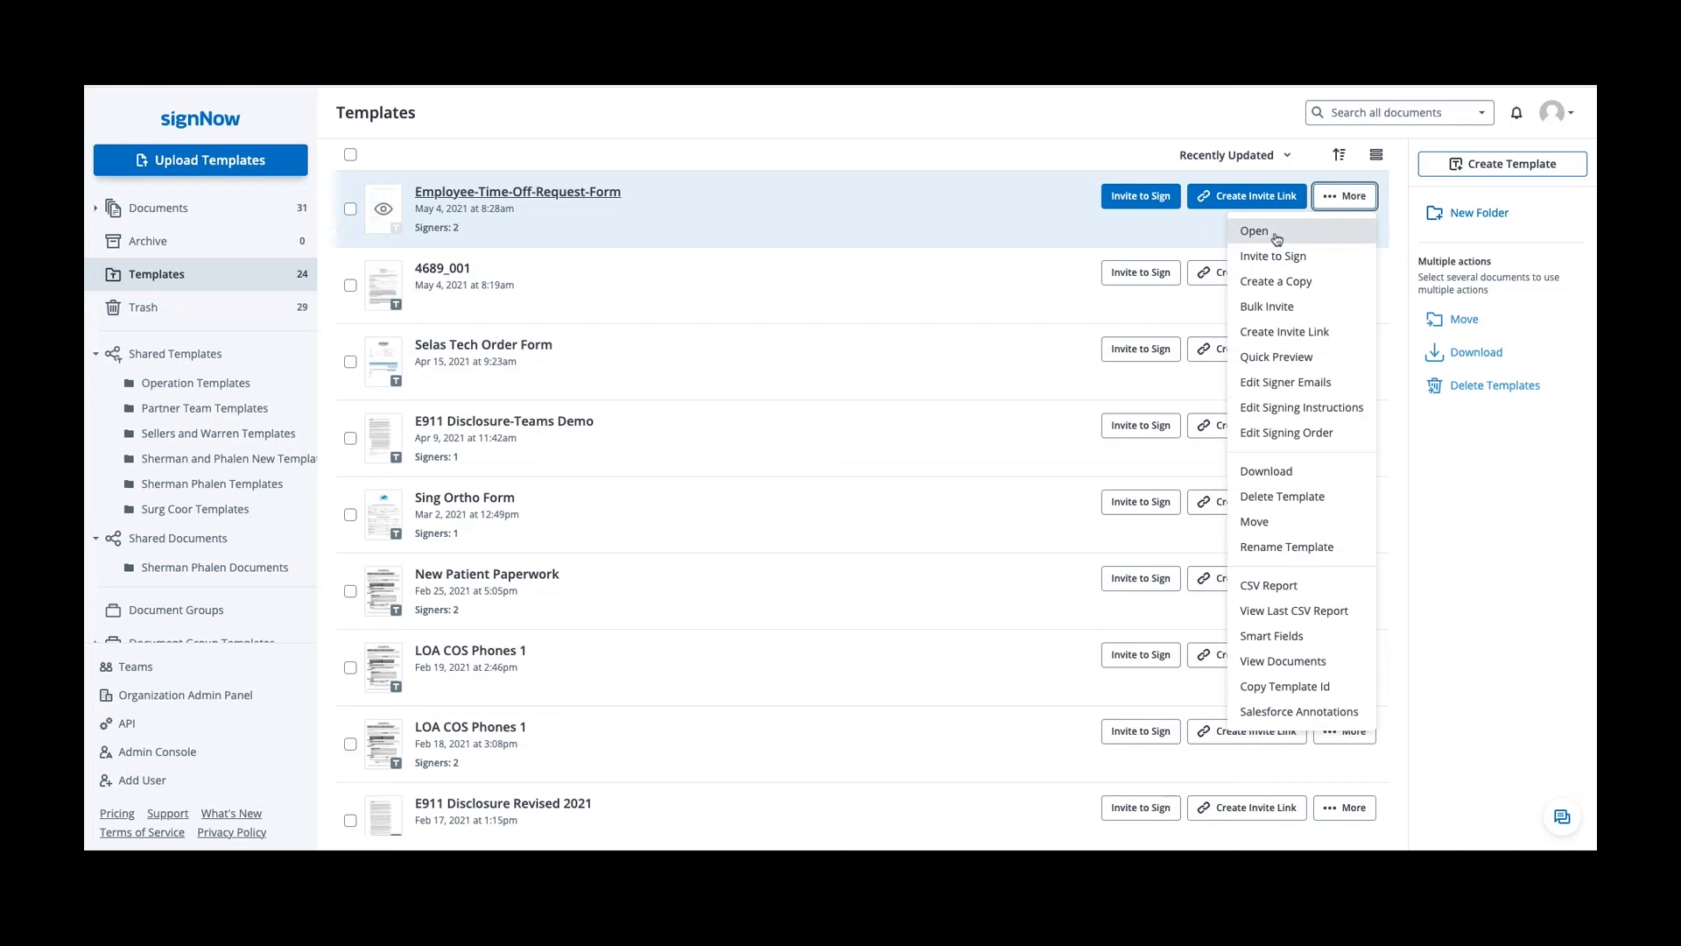
left_click(1275, 233)
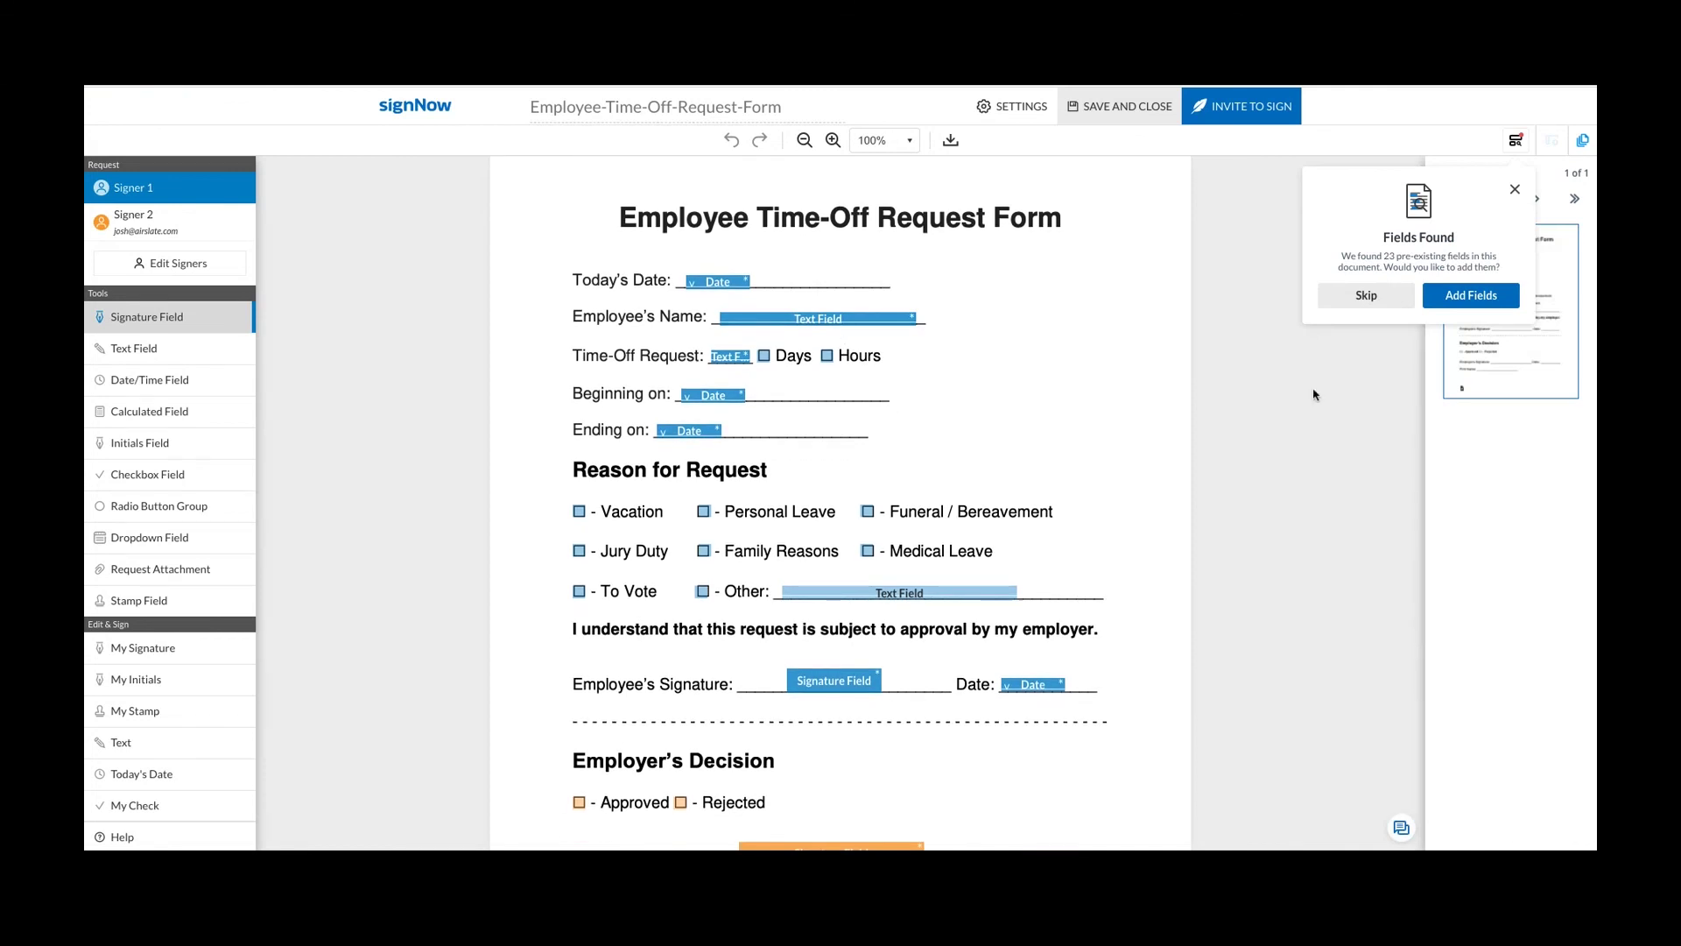
left_click(1515, 190)
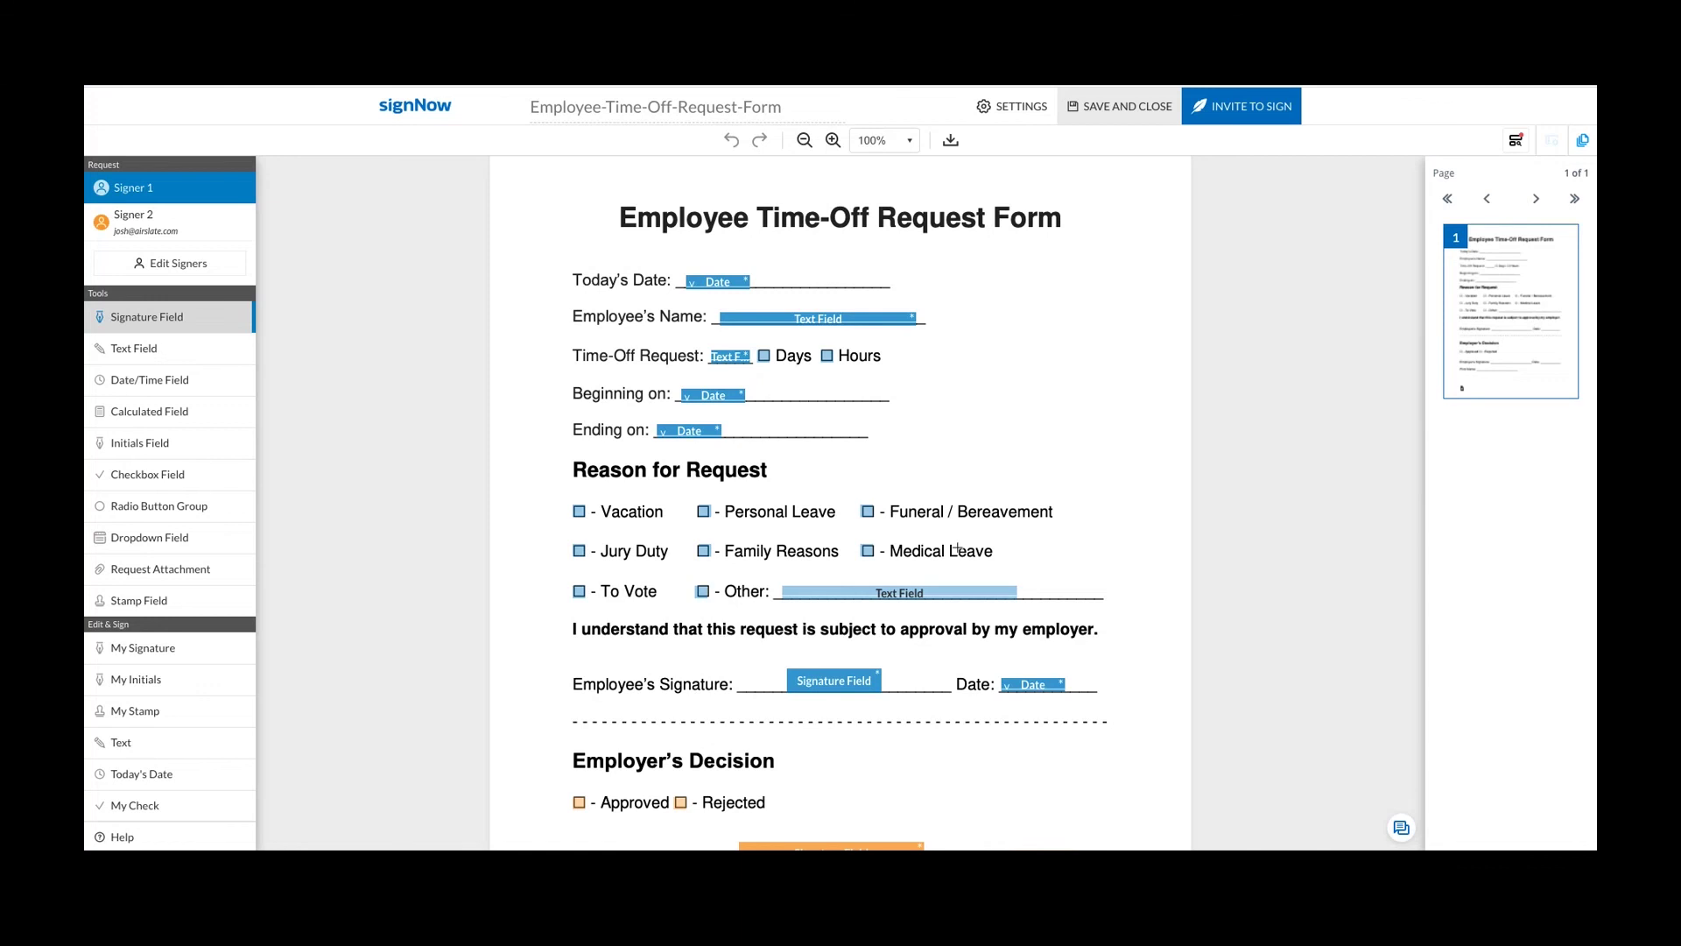
Examine the template's Signer 2 fields and the signing order of both signers, and save the signers.
scroll(959, 546, "down", 2)
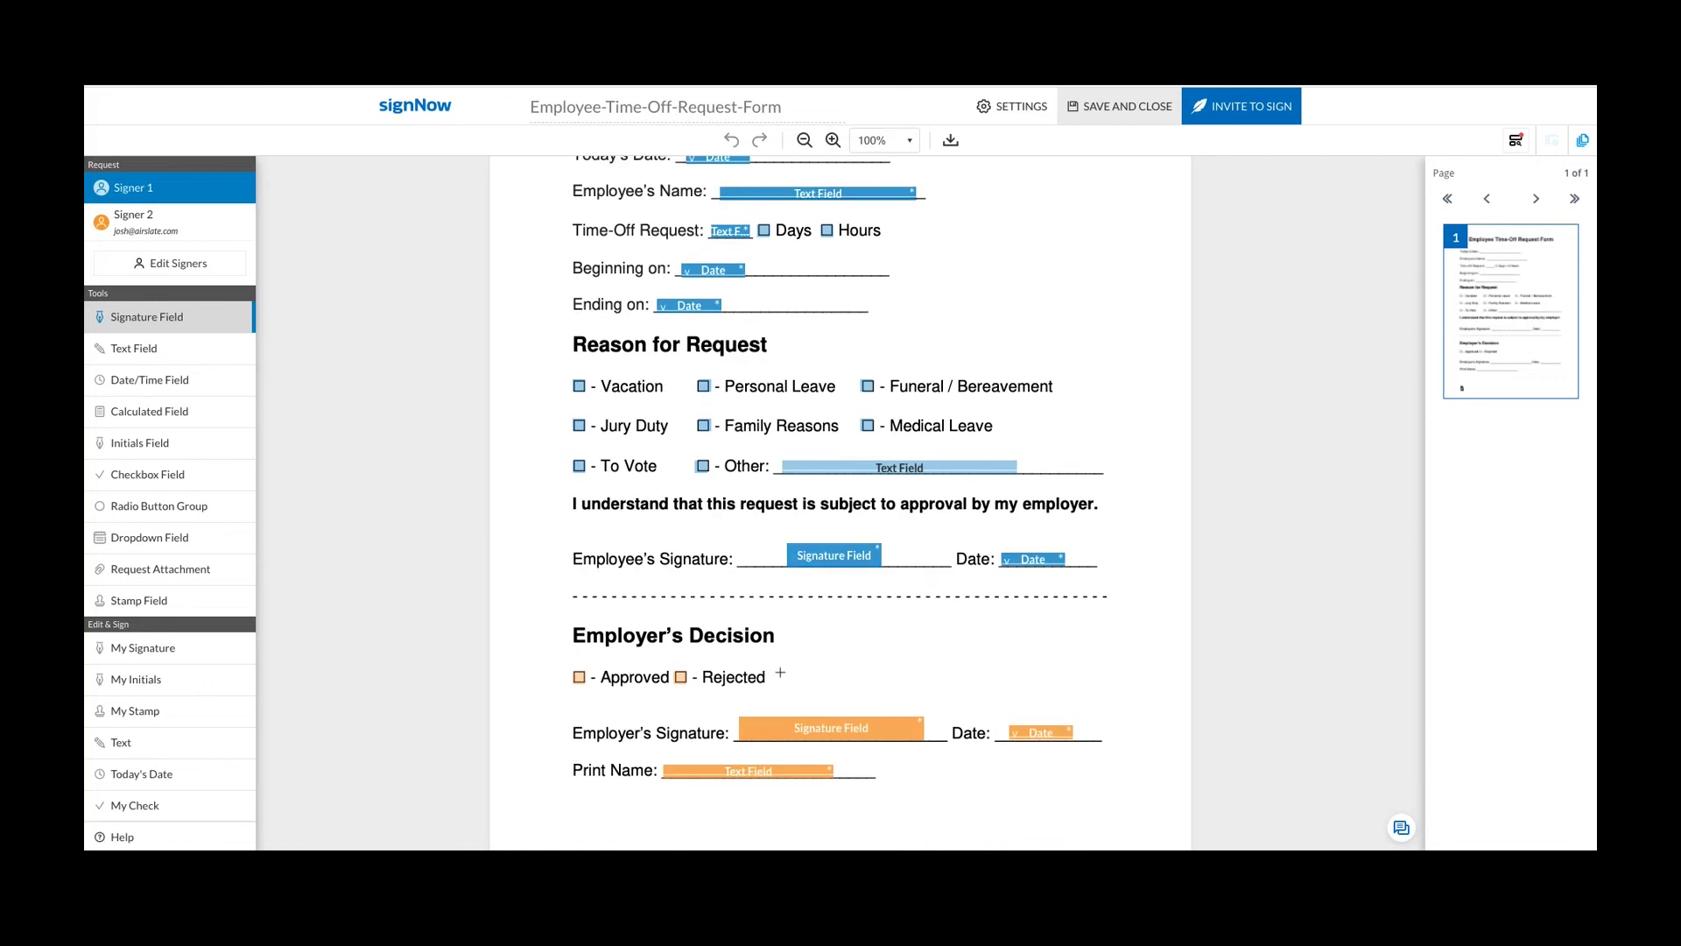
left_click(145, 230)
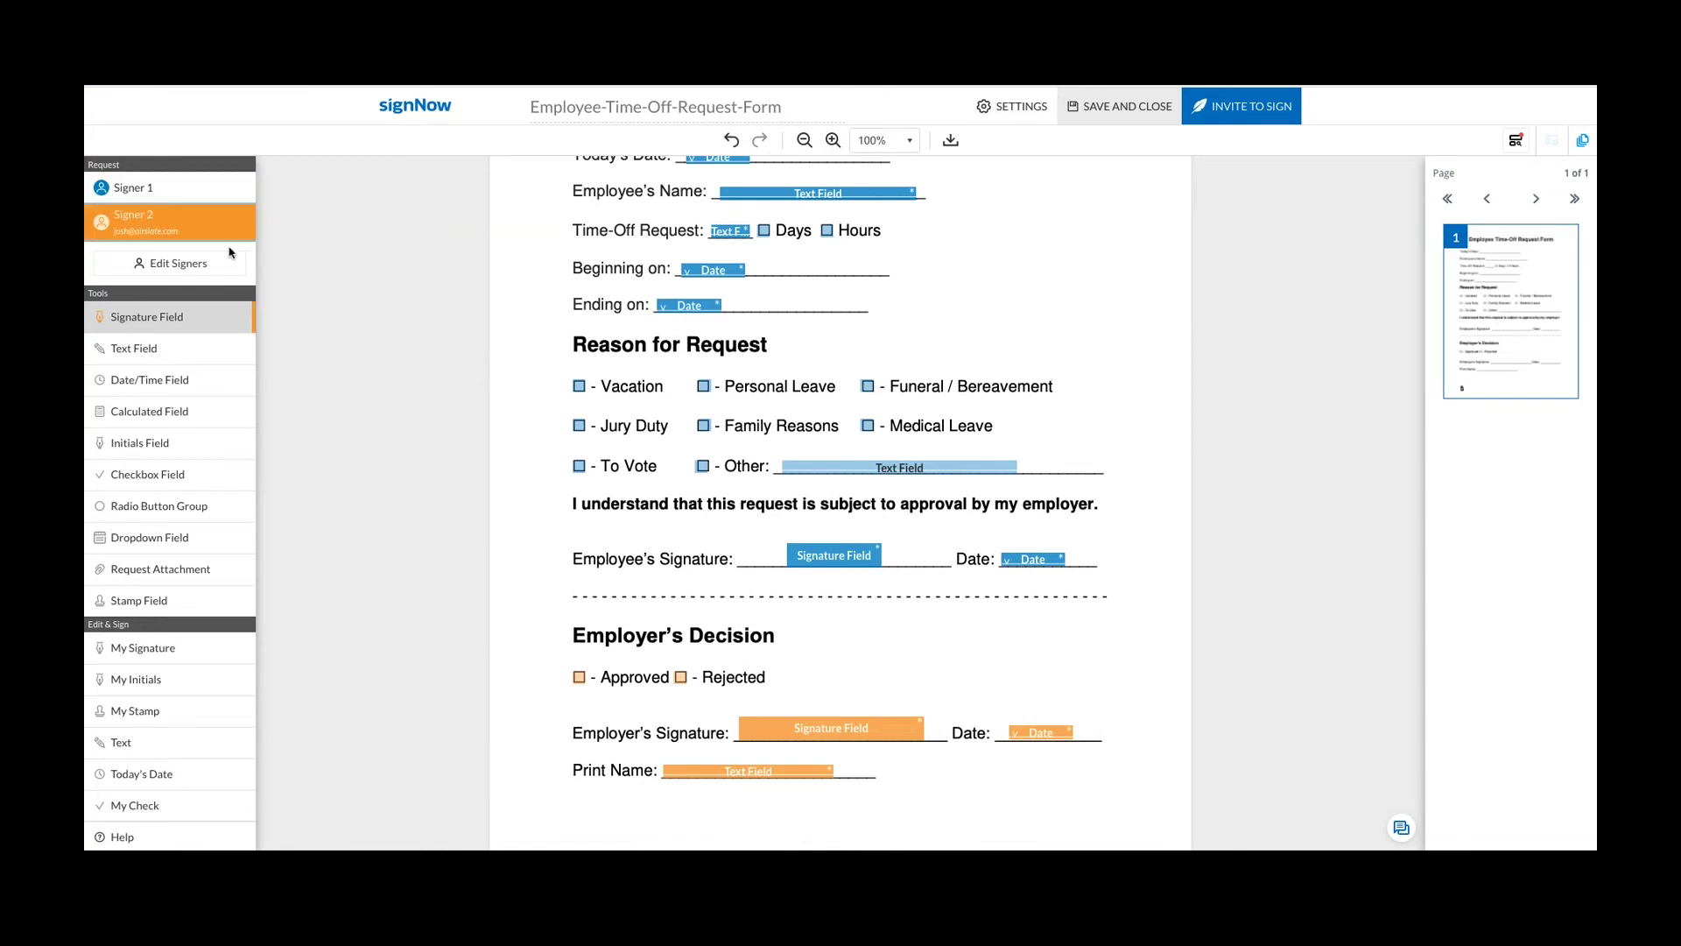
left_click(178, 264)
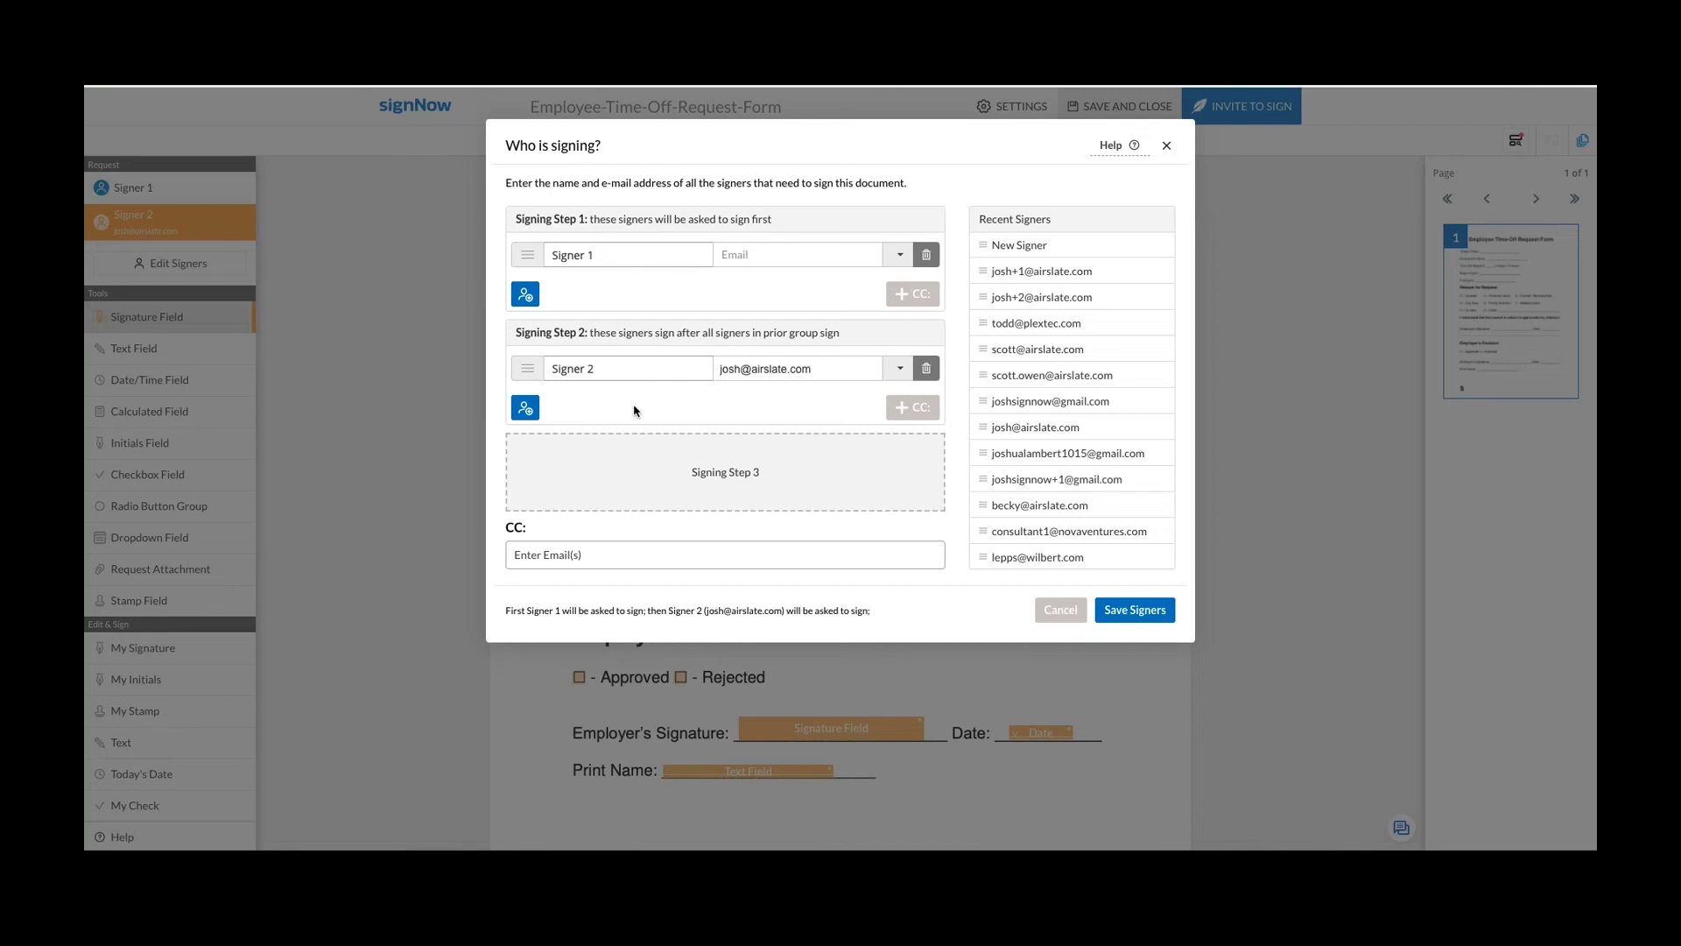
left_click(1159, 612)
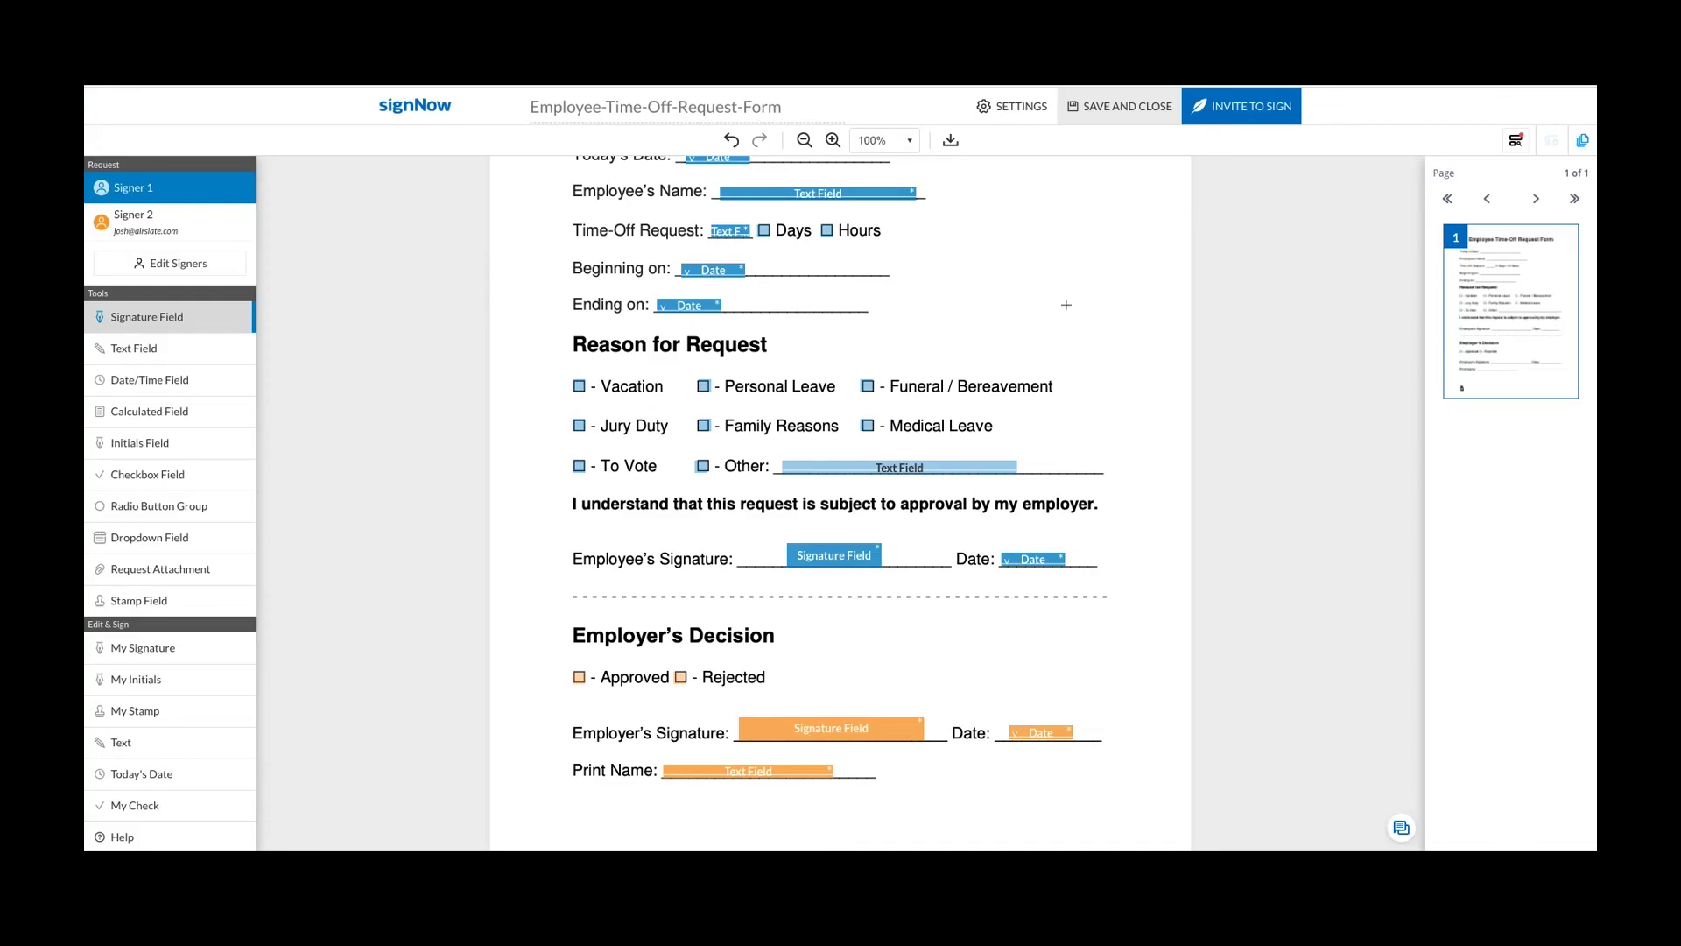
Start a signing invite from the template and preview the fields assigned to both signers throughout the form.
left_click(1276, 121)
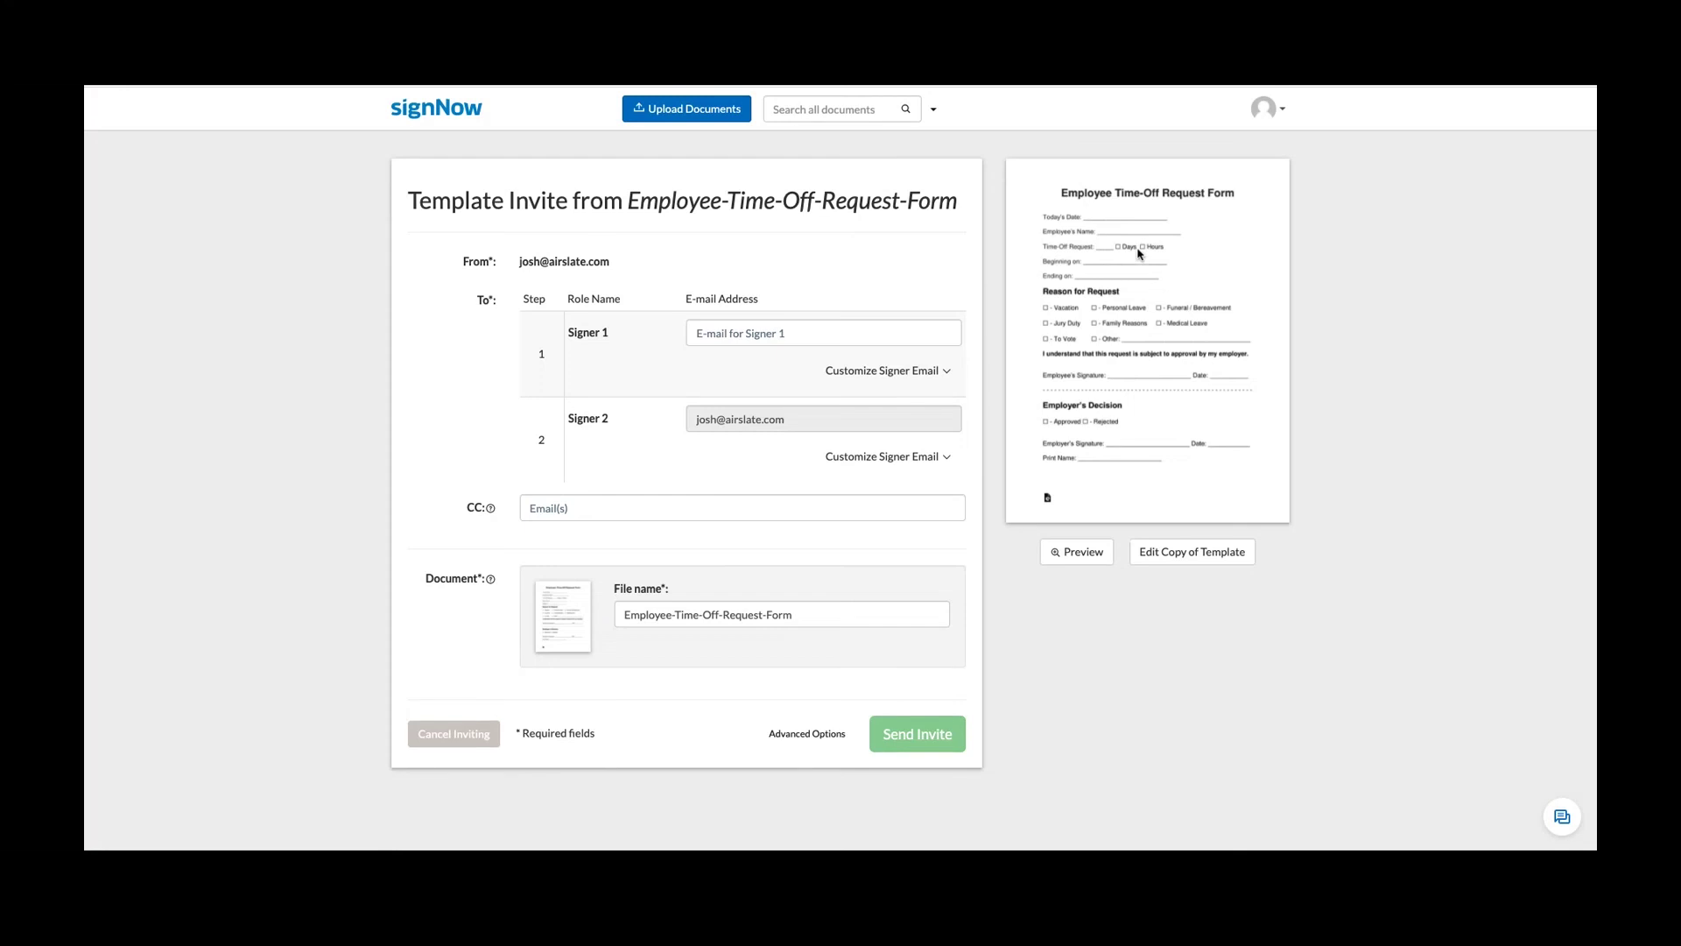
left_click(1083, 554)
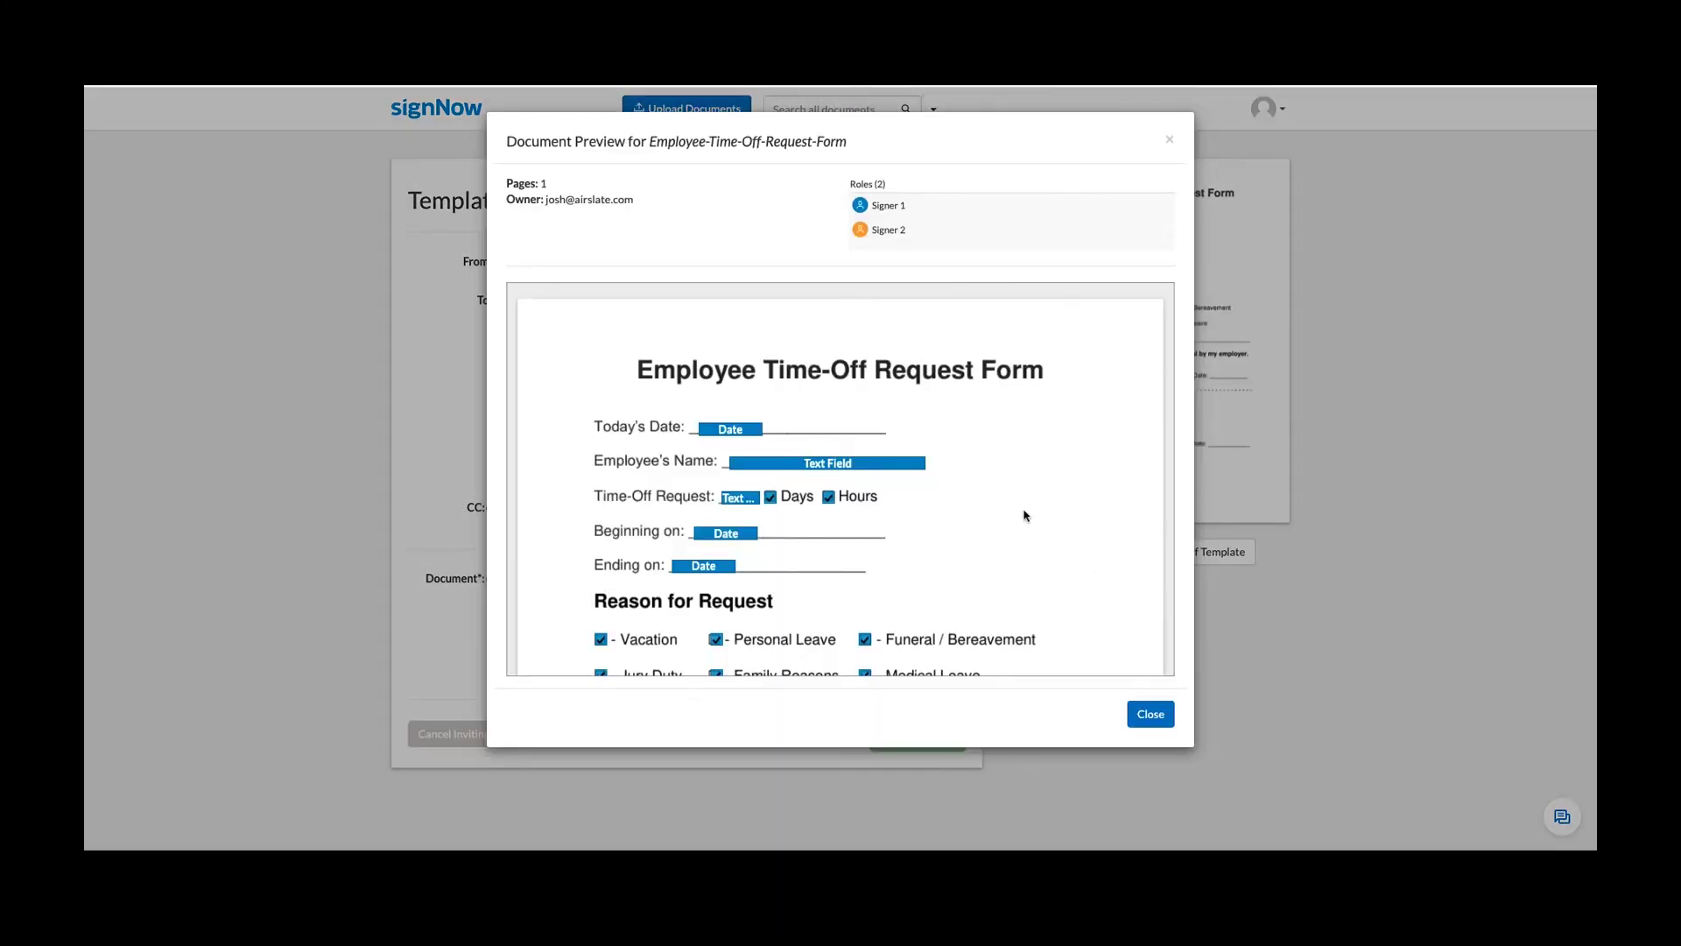
scroll(1026, 514, "down", 3)
scroll(1034, 510, "down", 3)
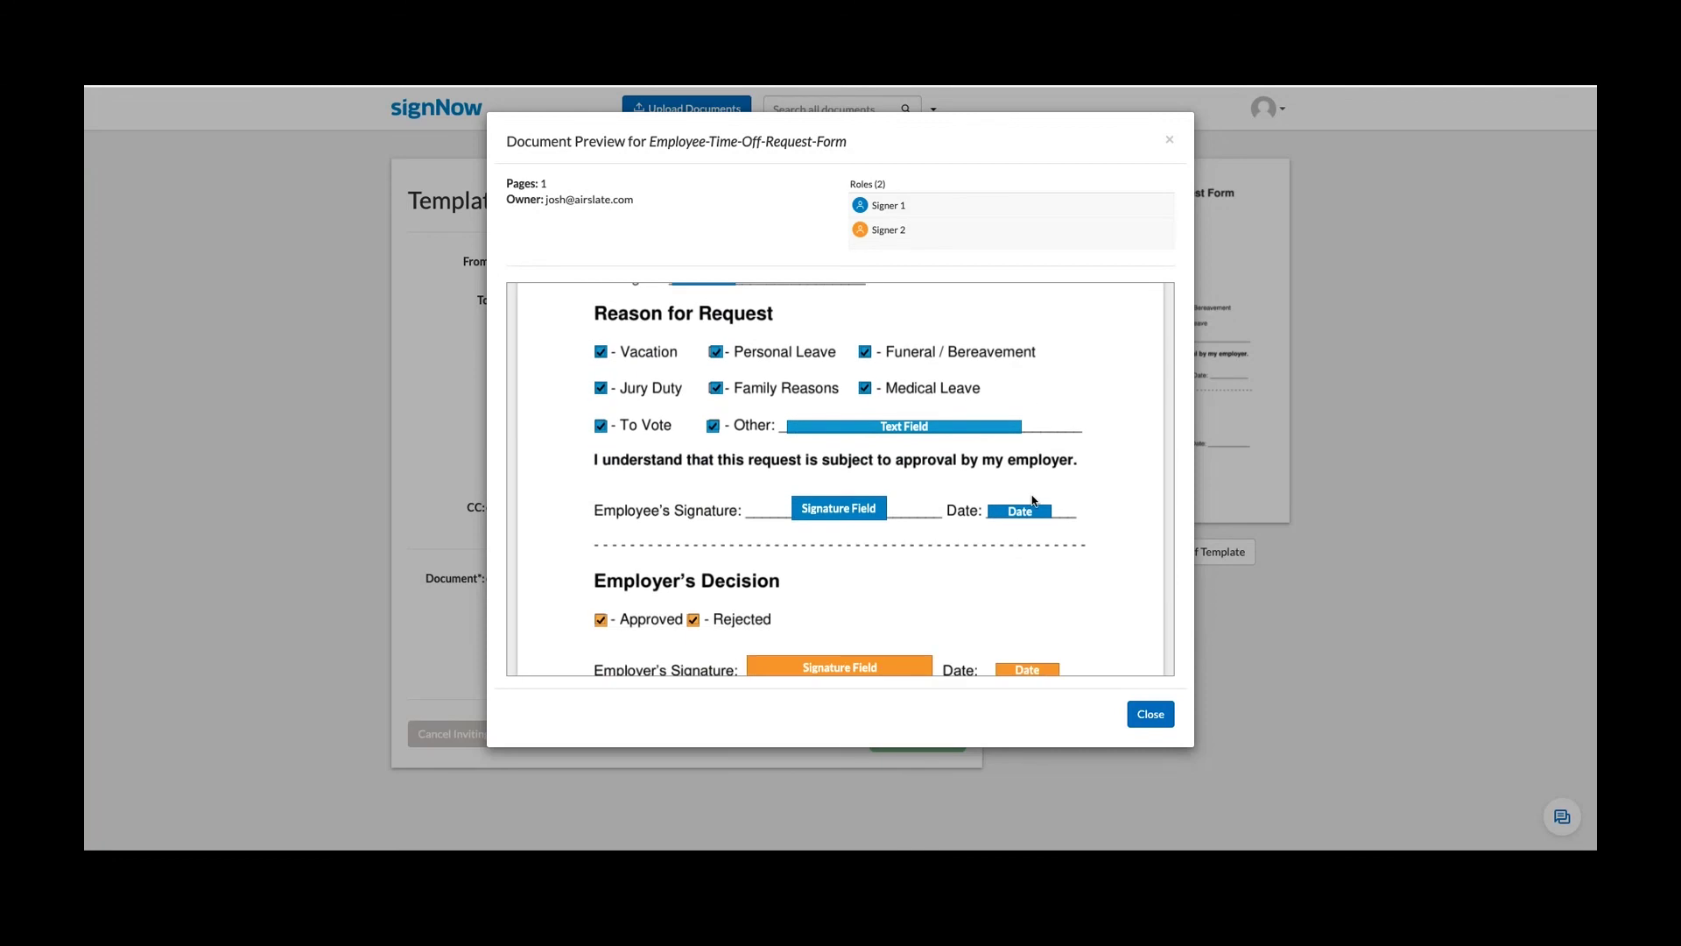
scroll(1034, 500, "down", 3)
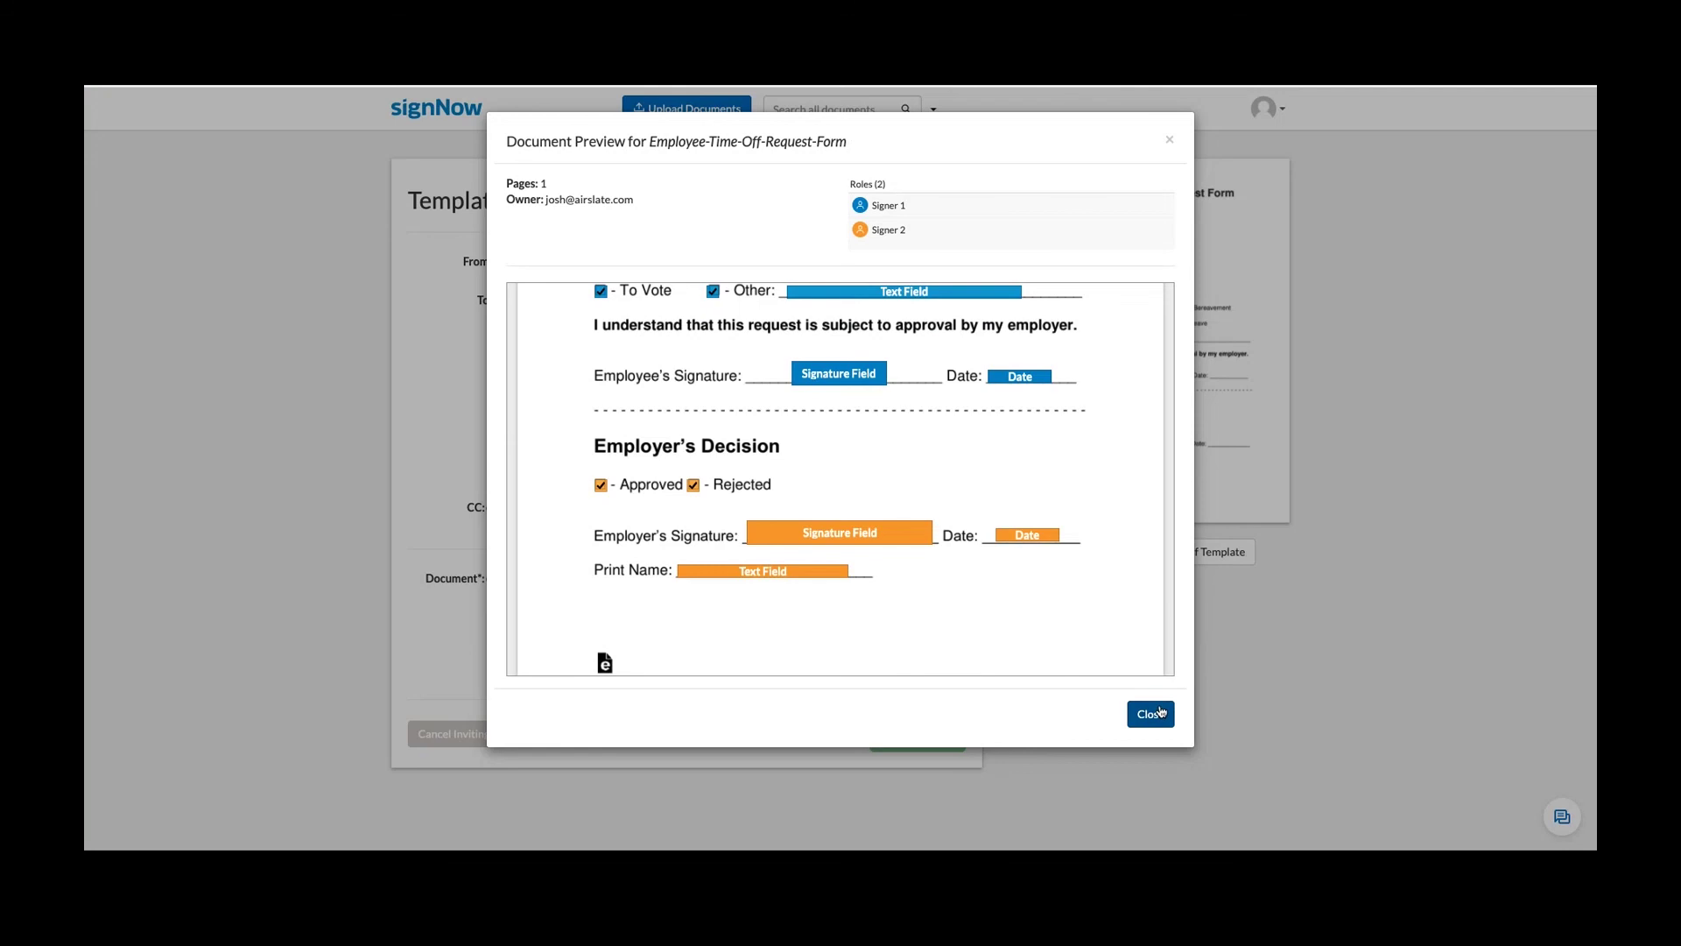
left_click(1161, 712)
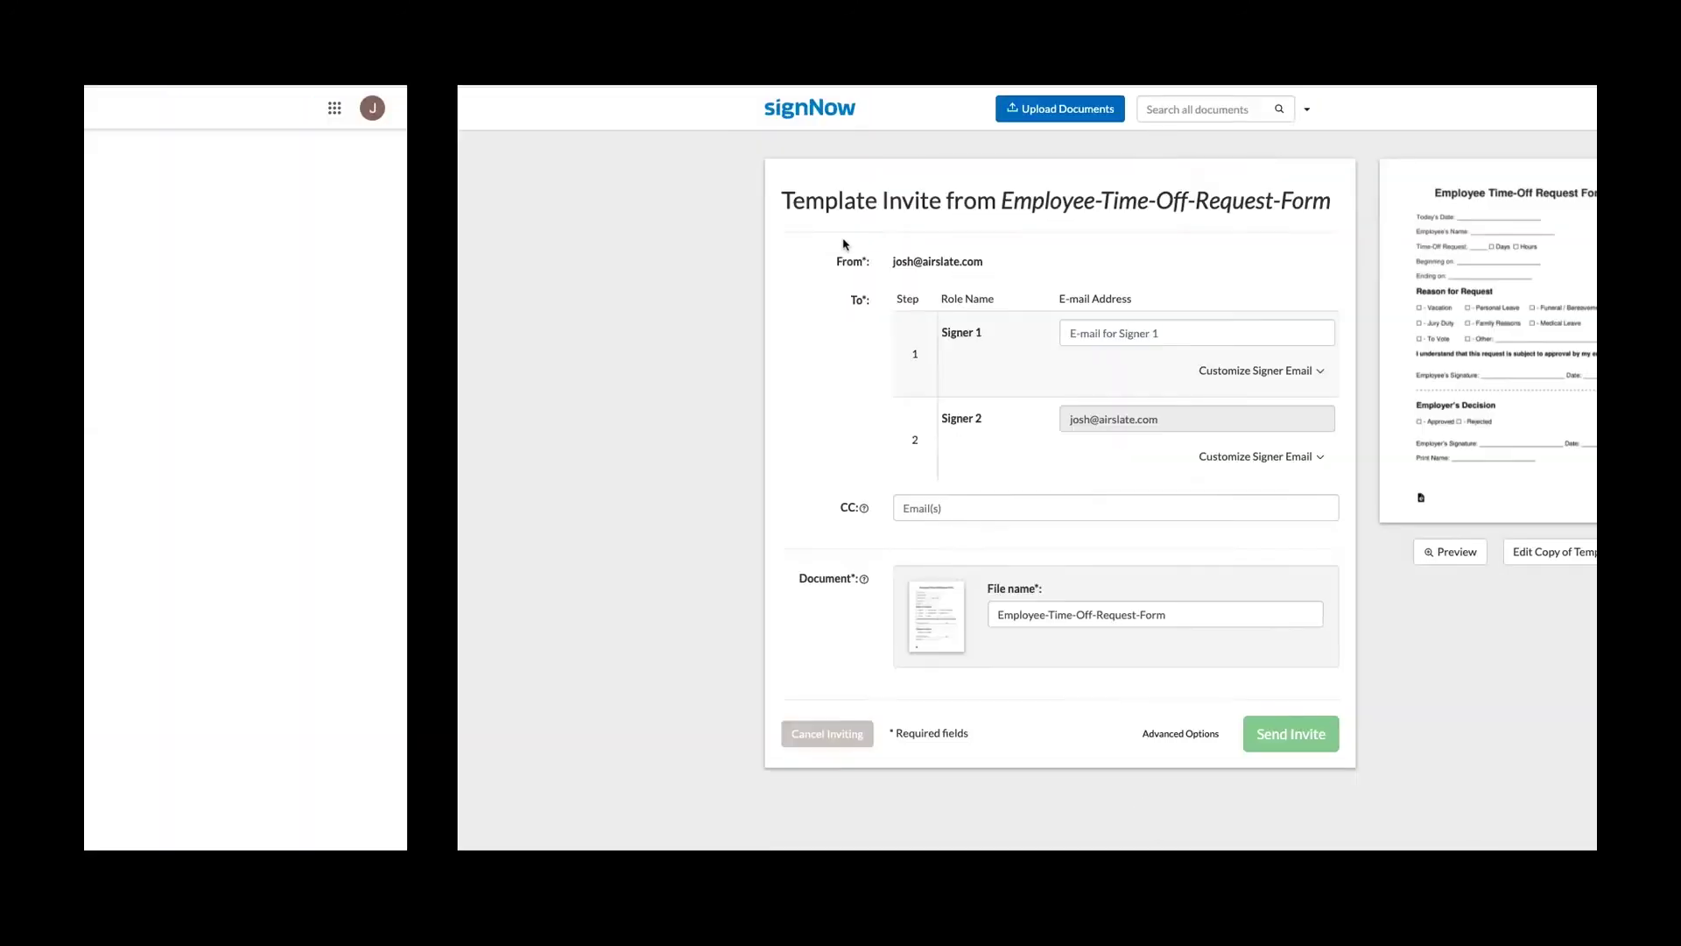
Switch to the signNow chat window in Microsoft Teams.
key("ctrl+Right")
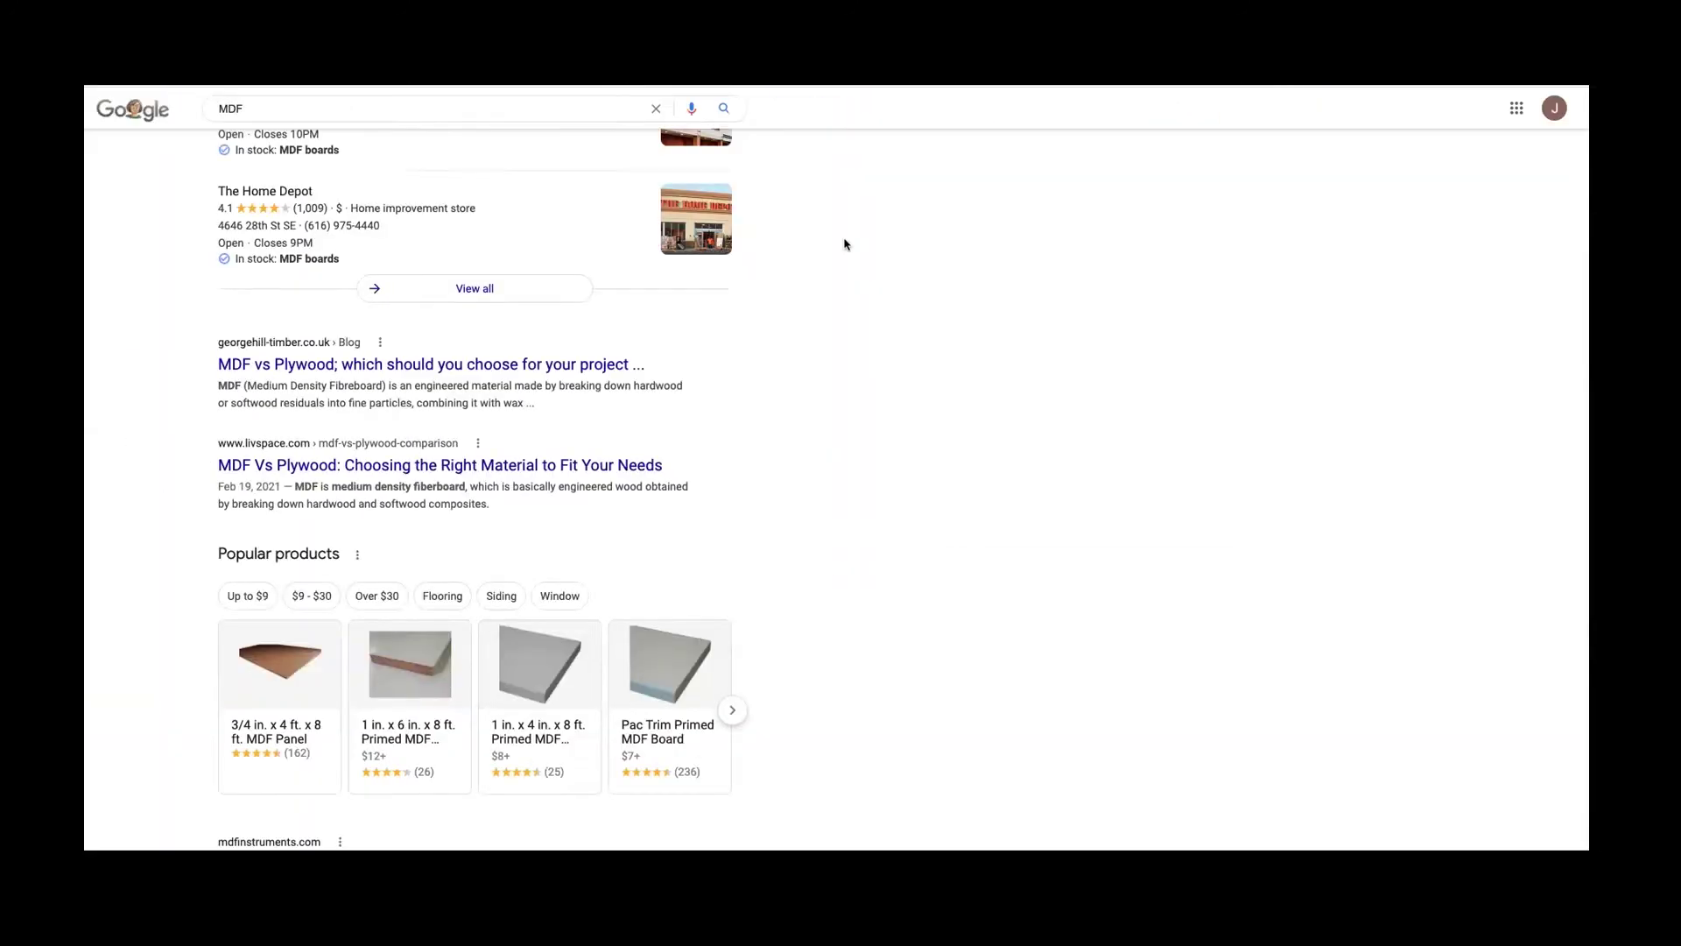
key("ctrl+Left")
key("ctrl+Right")
key("ctrl+Right")
key("ctrl+Up")
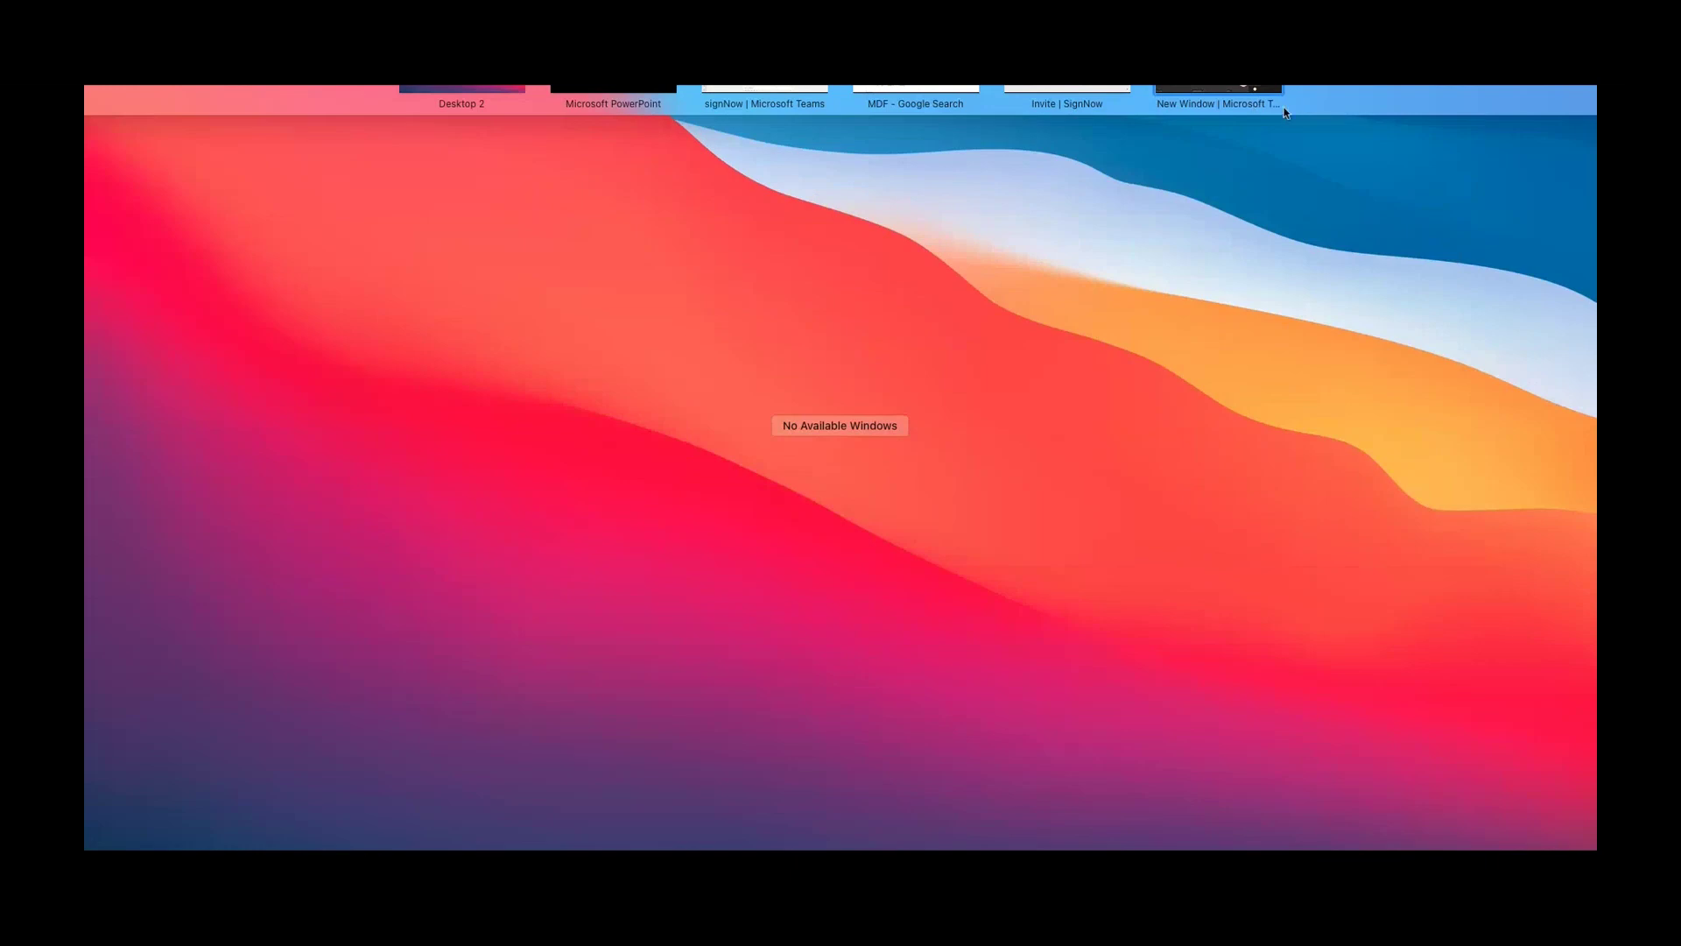
left_click(764, 89)
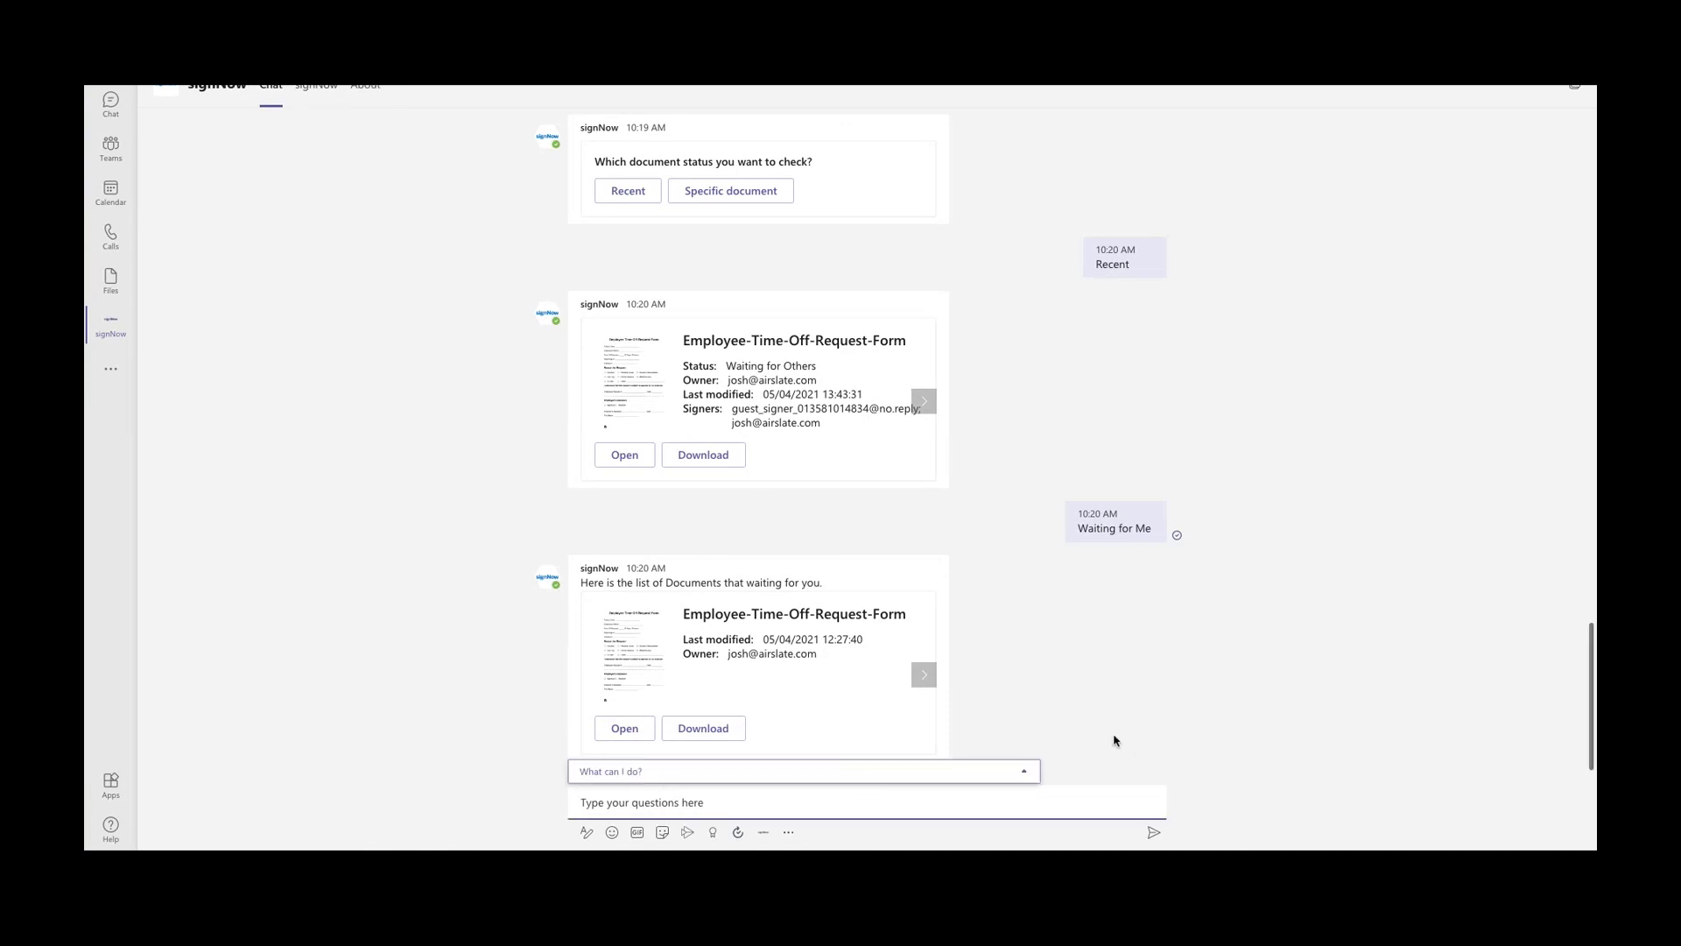
Send the signNow bot the Waiting for Others request to list documents awaiting other signers.
left_click(1026, 776)
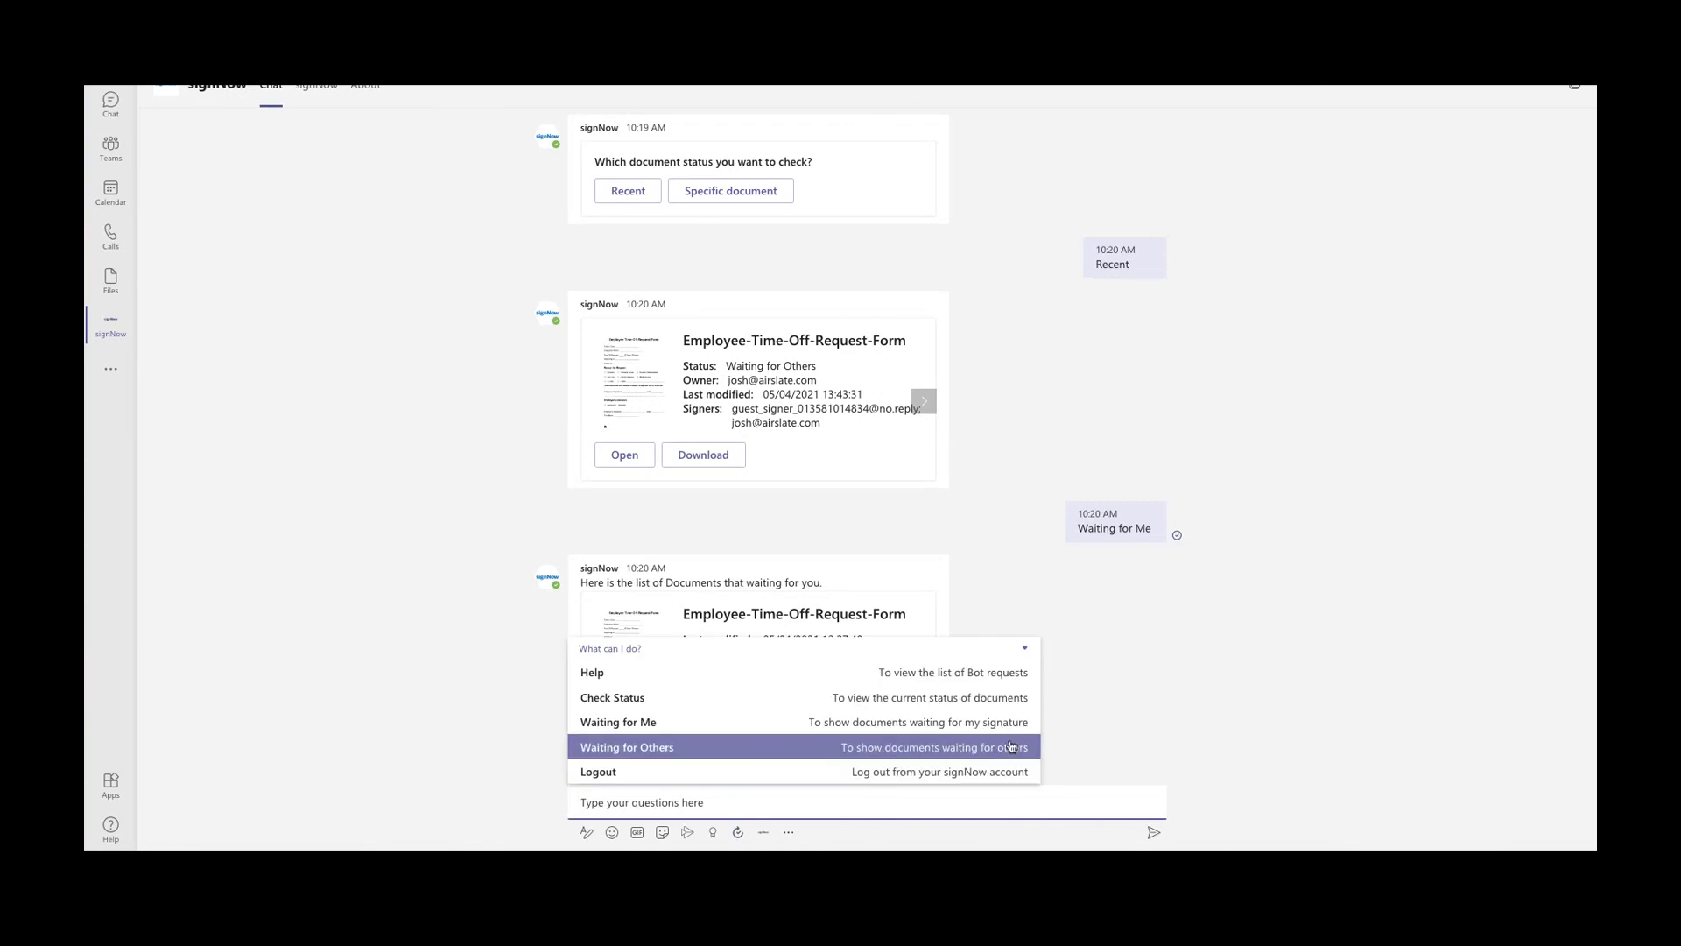
left_click(960, 748)
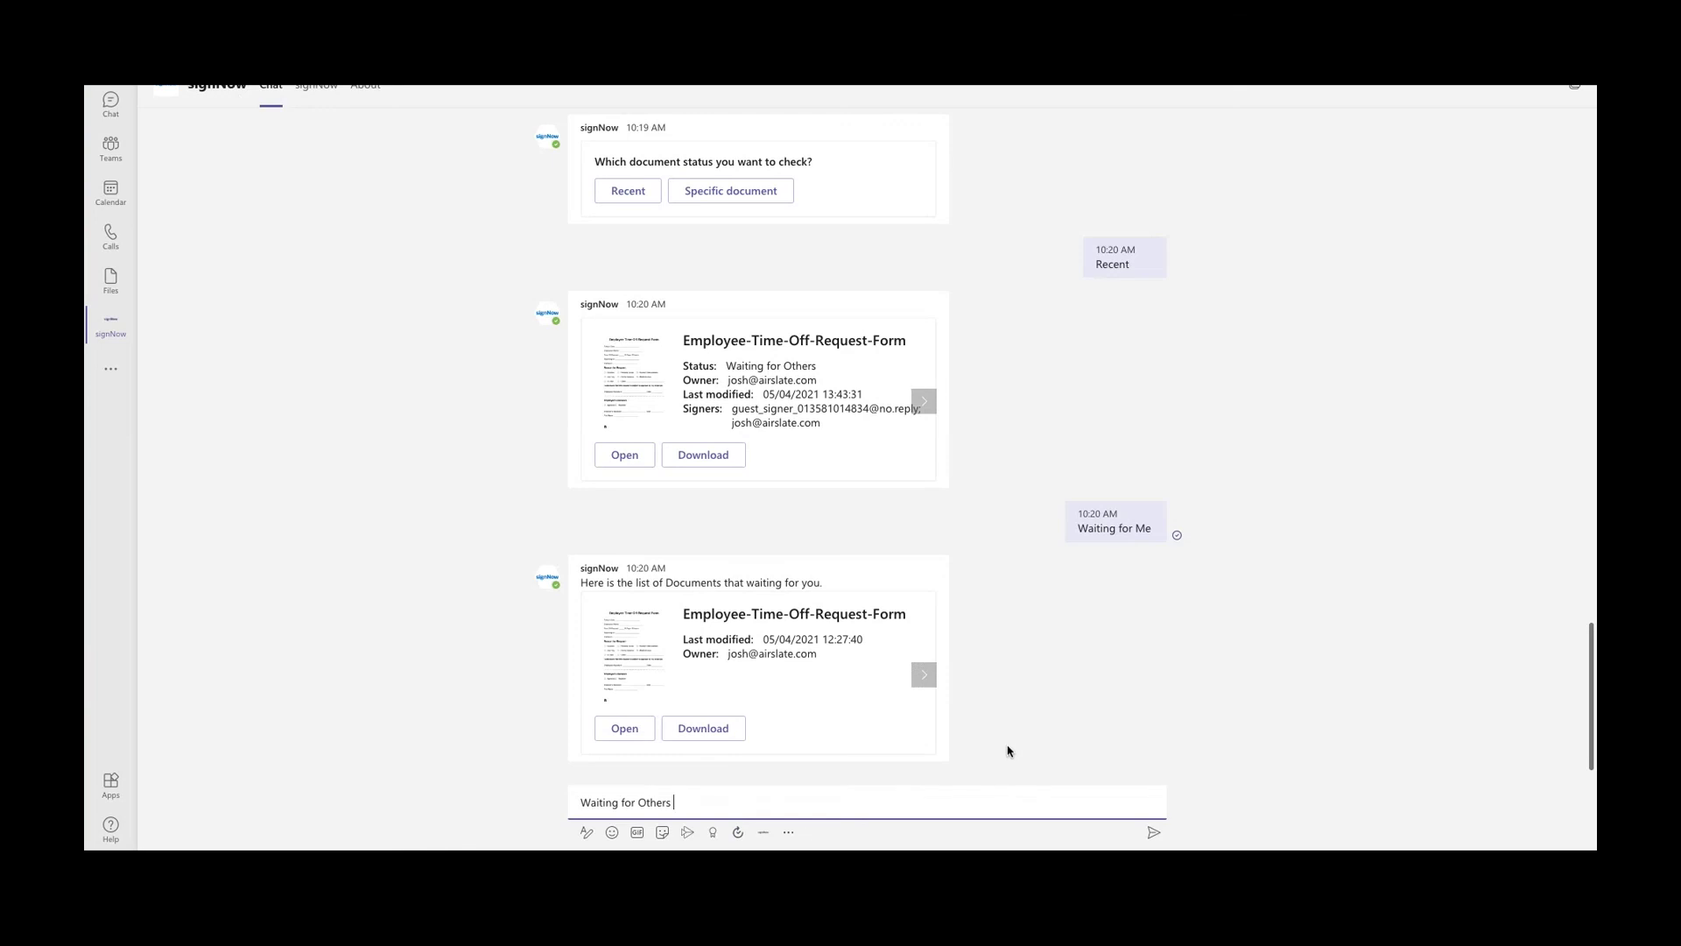
key("Return")
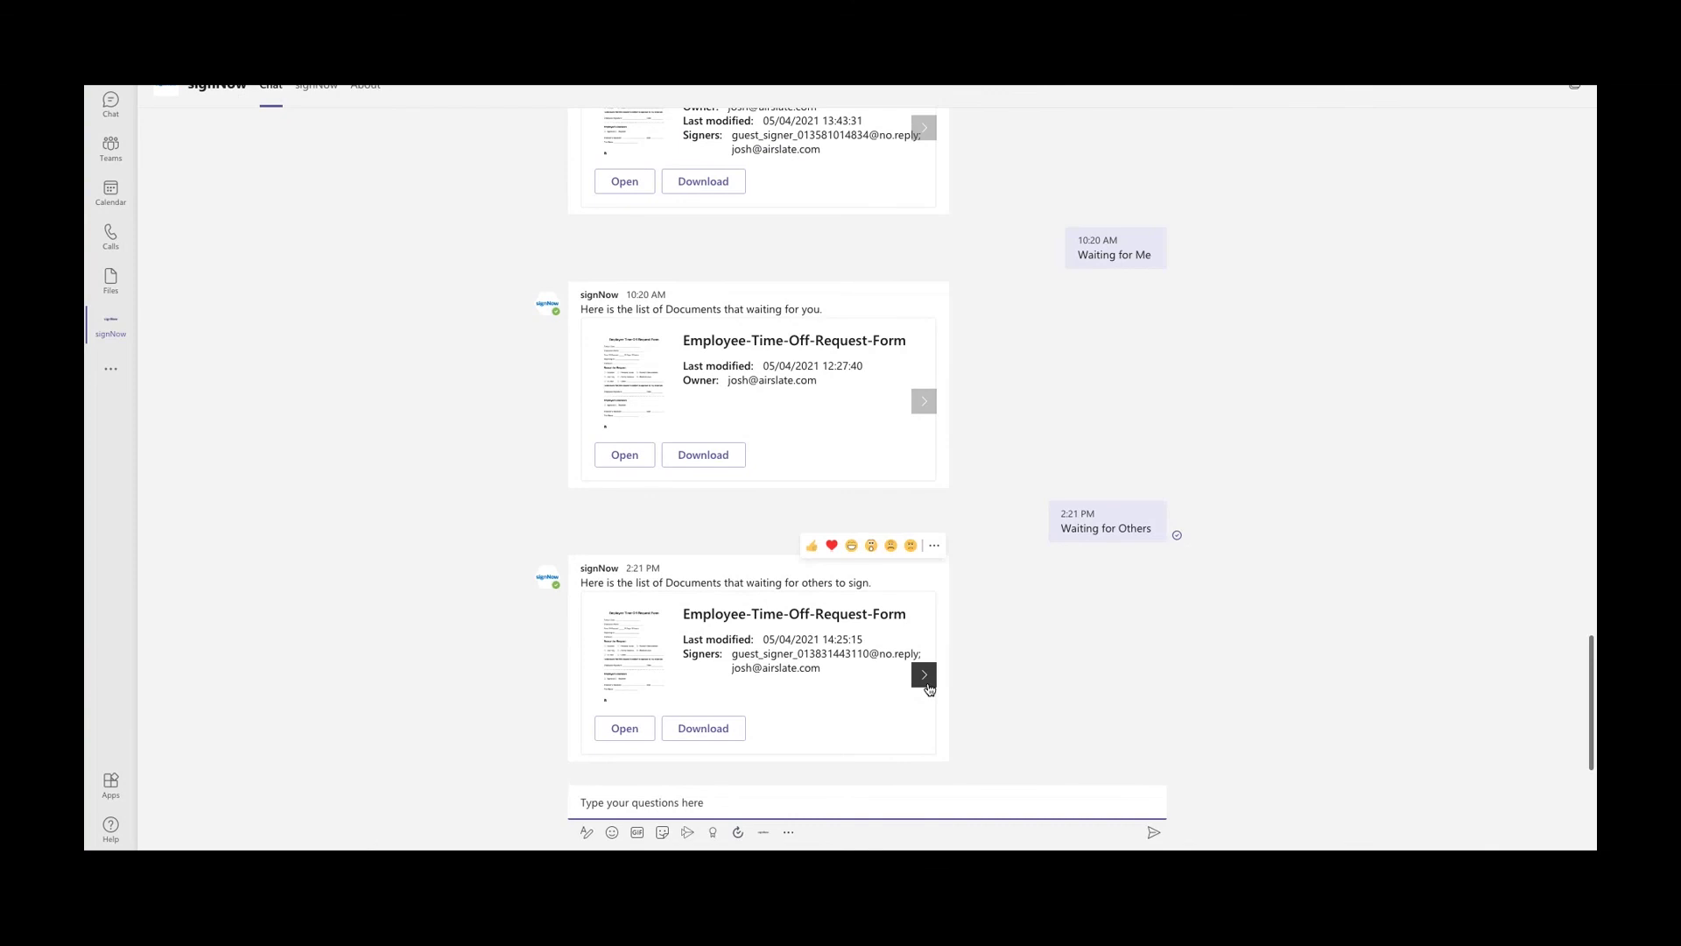
Browse through the documents waiting for others in the signNow bot's latest reply.
left_click(927, 683)
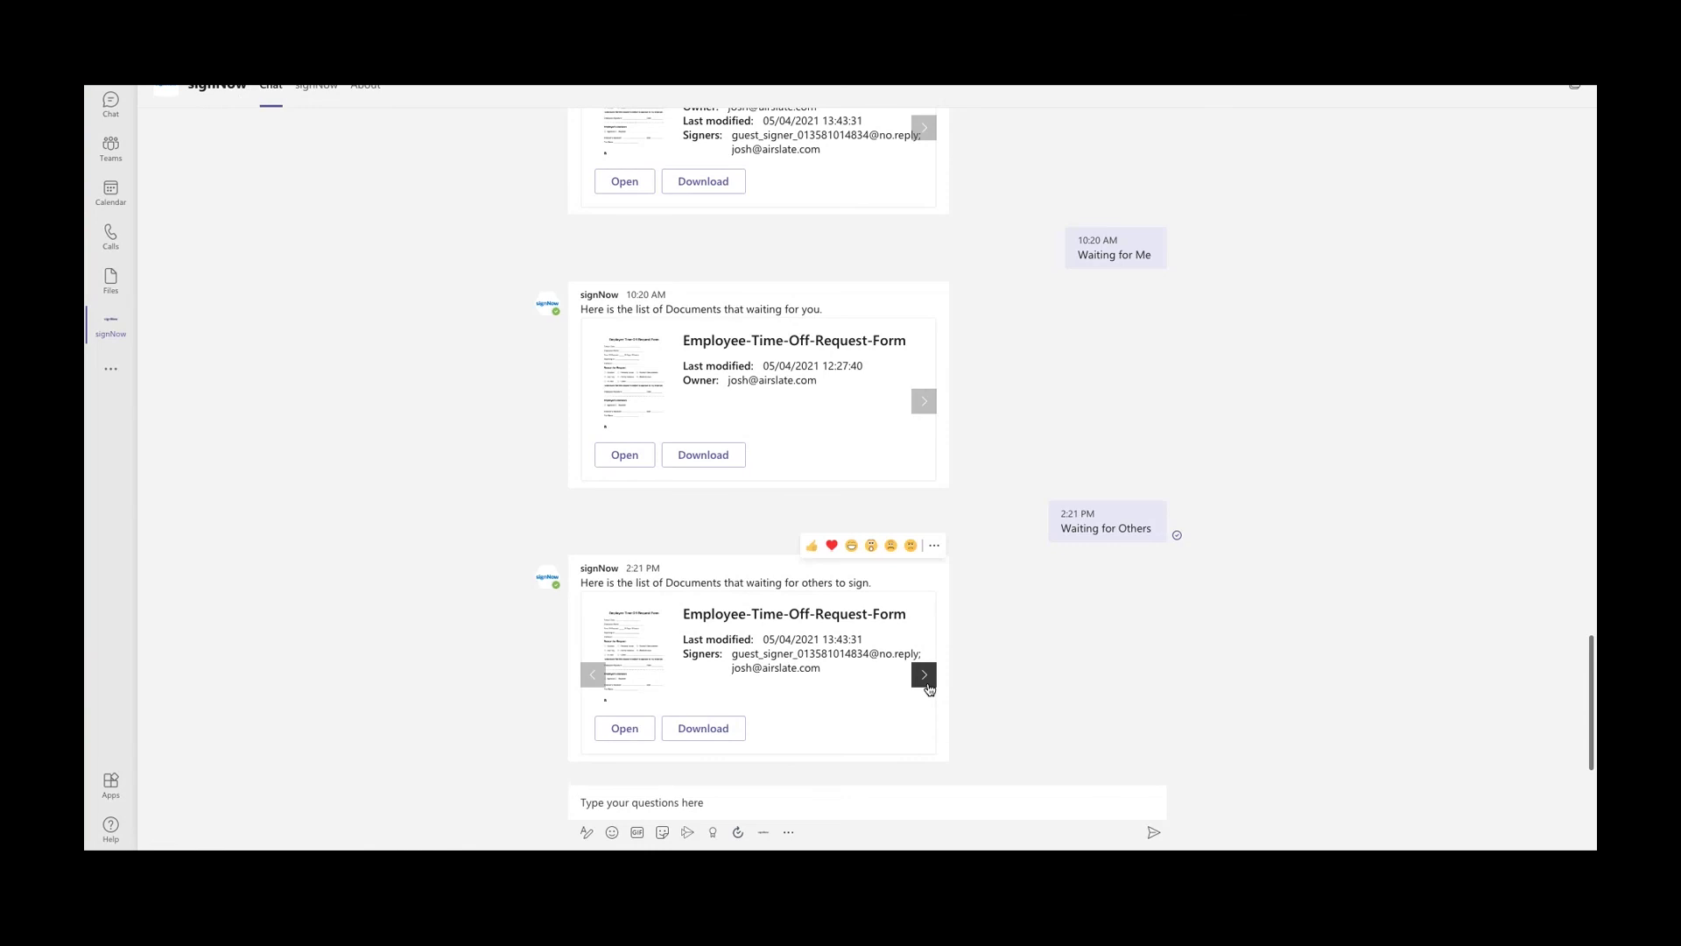
left_click(926, 685)
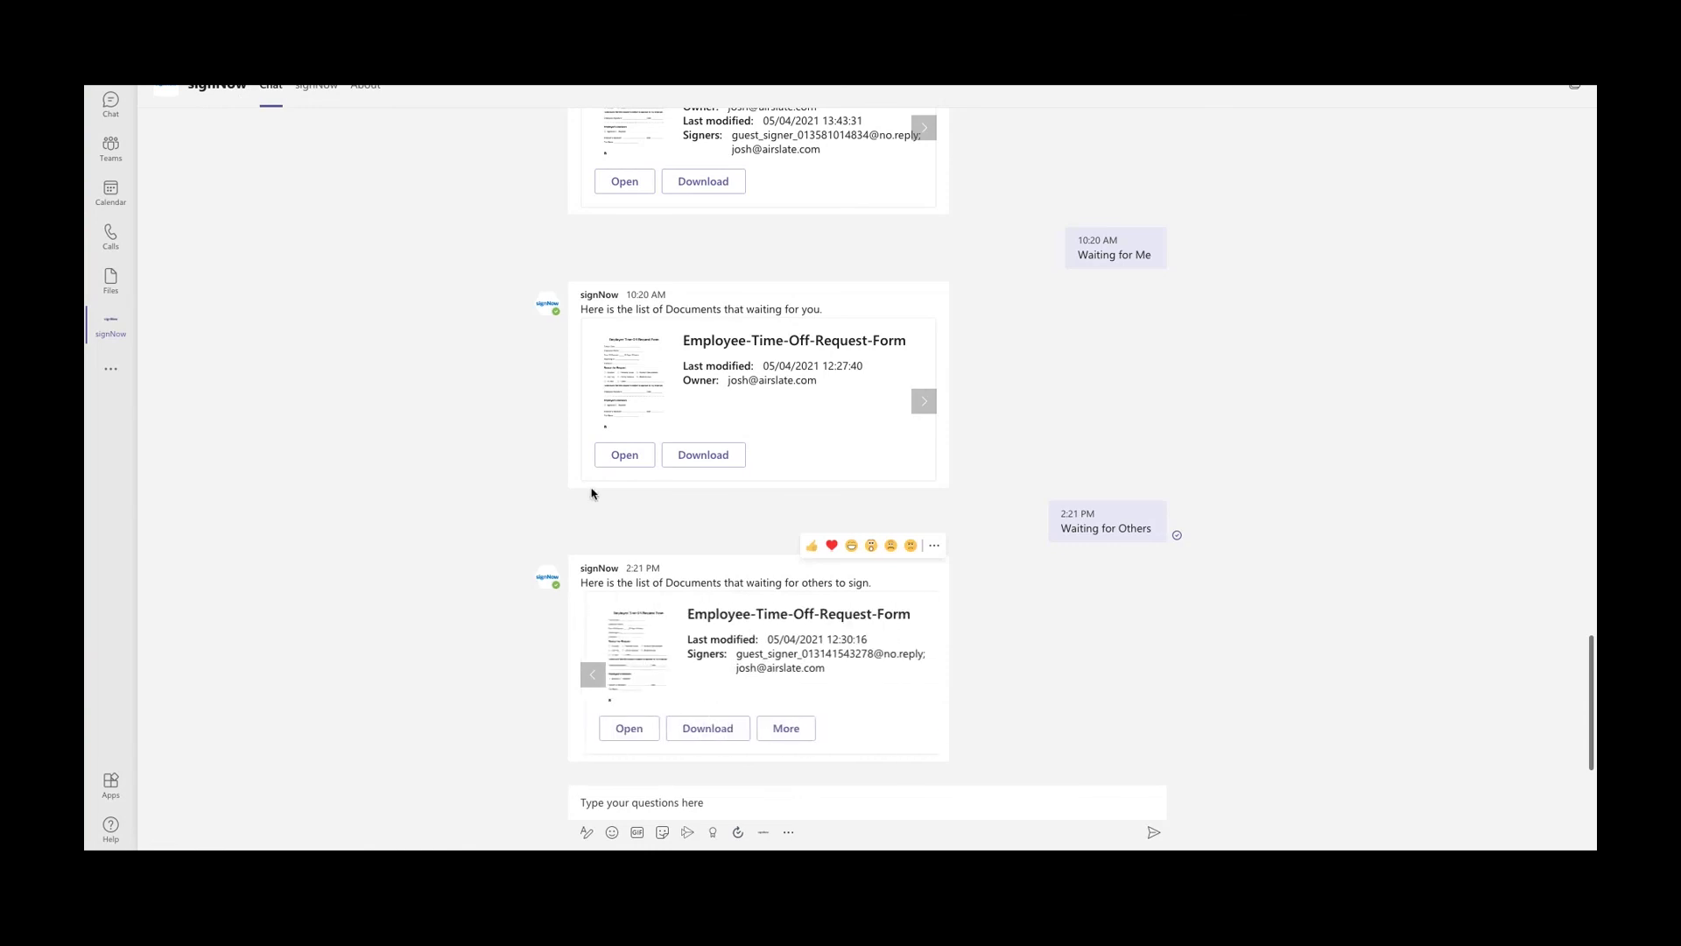
Look through the Documents, Shared Documents and Shared Templates lists of the signNow app inside Teams.
left_click(322, 88)
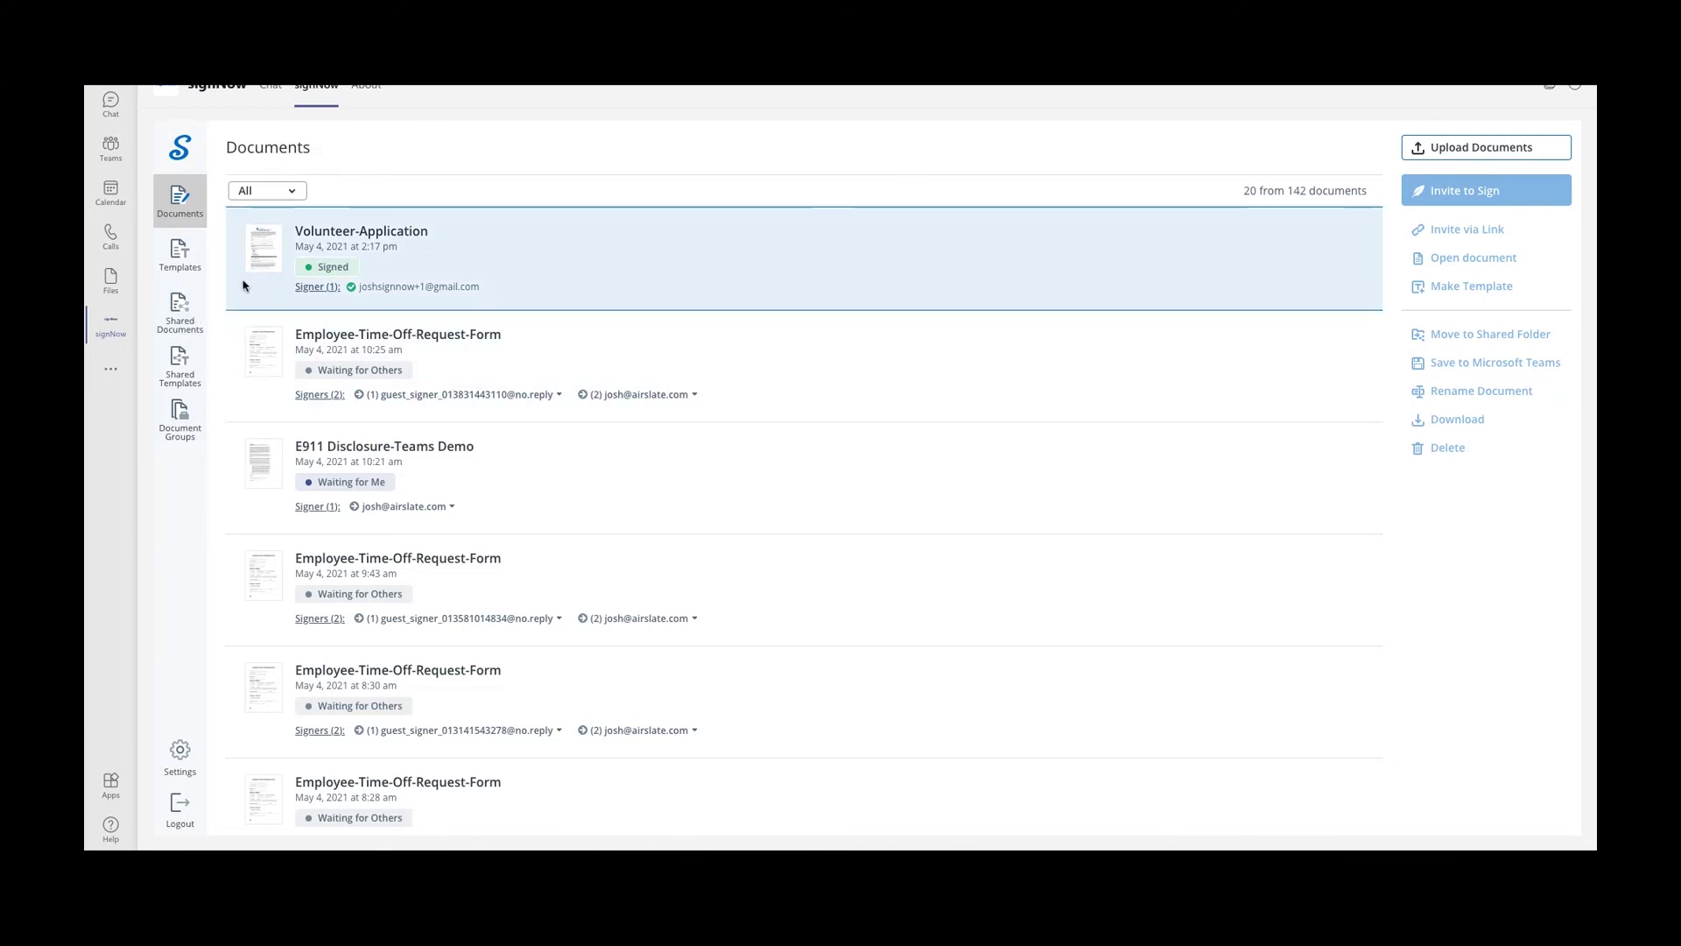
left_click(181, 318)
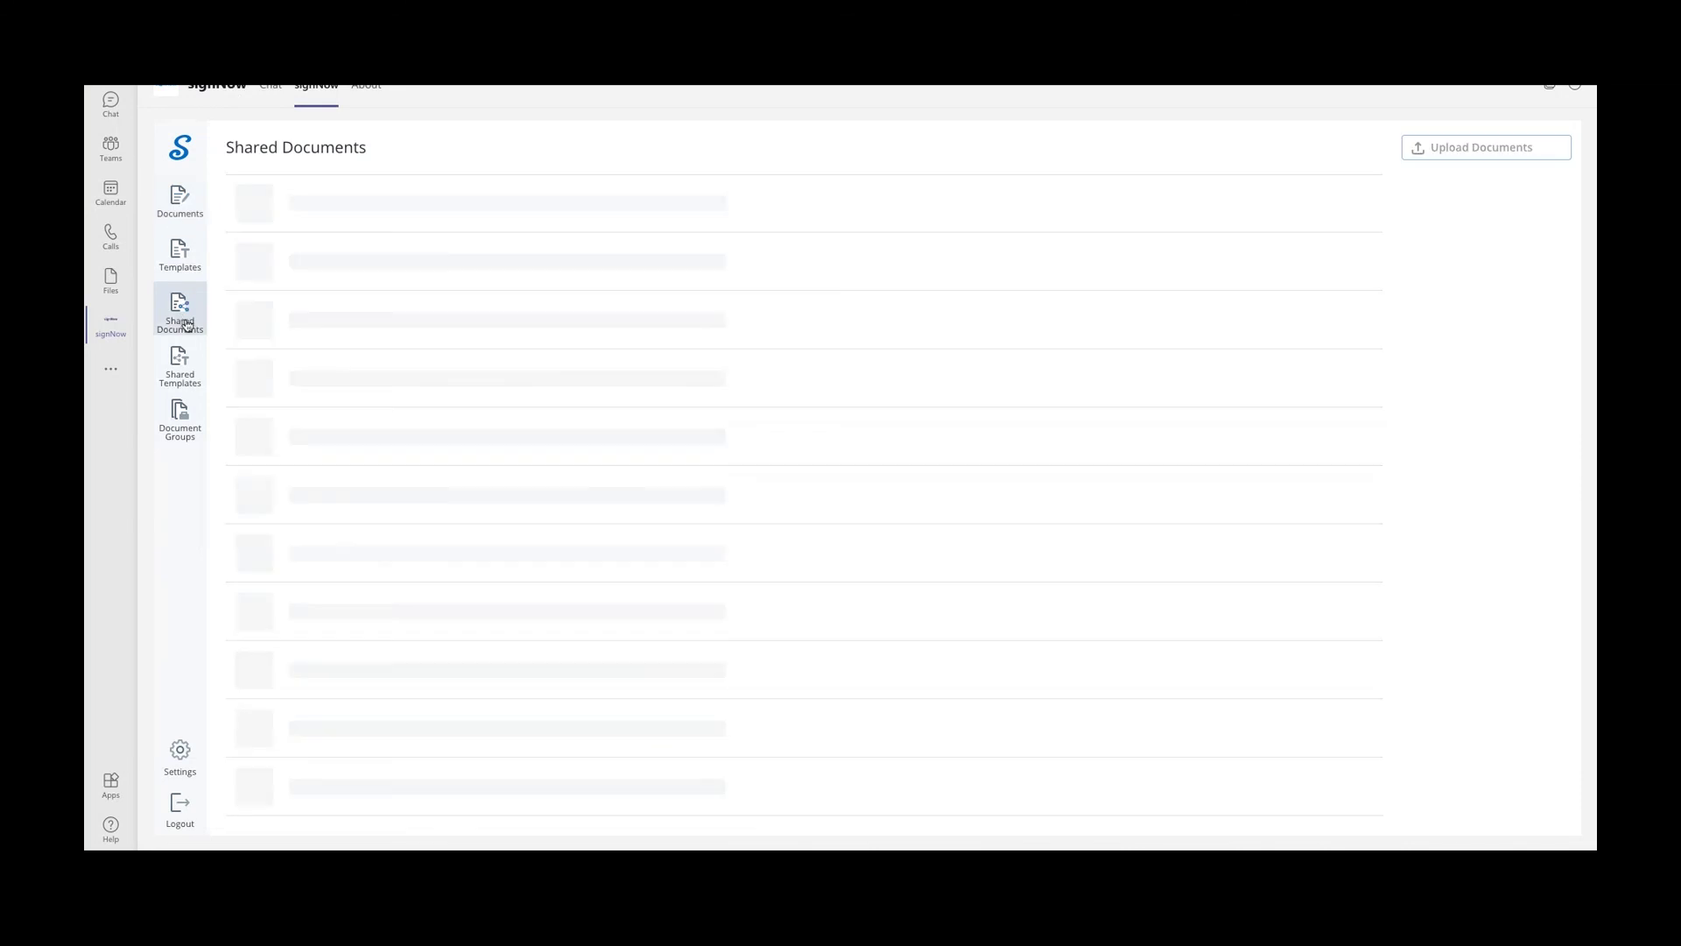
left_click(195, 380)
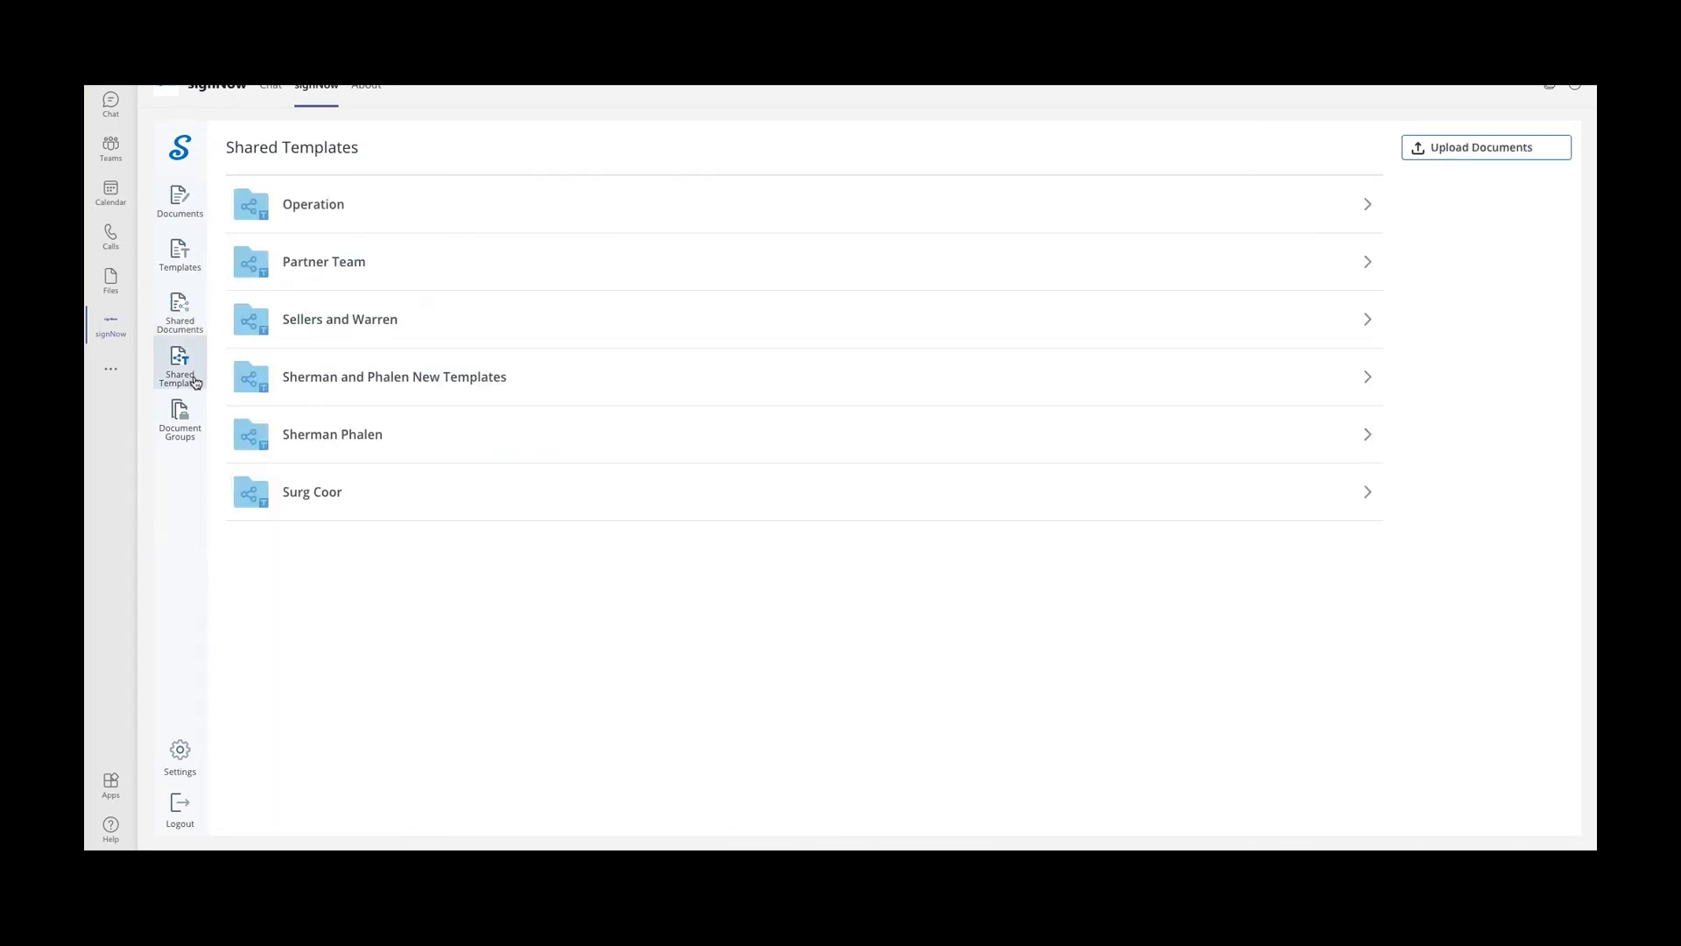
left_click(195, 204)
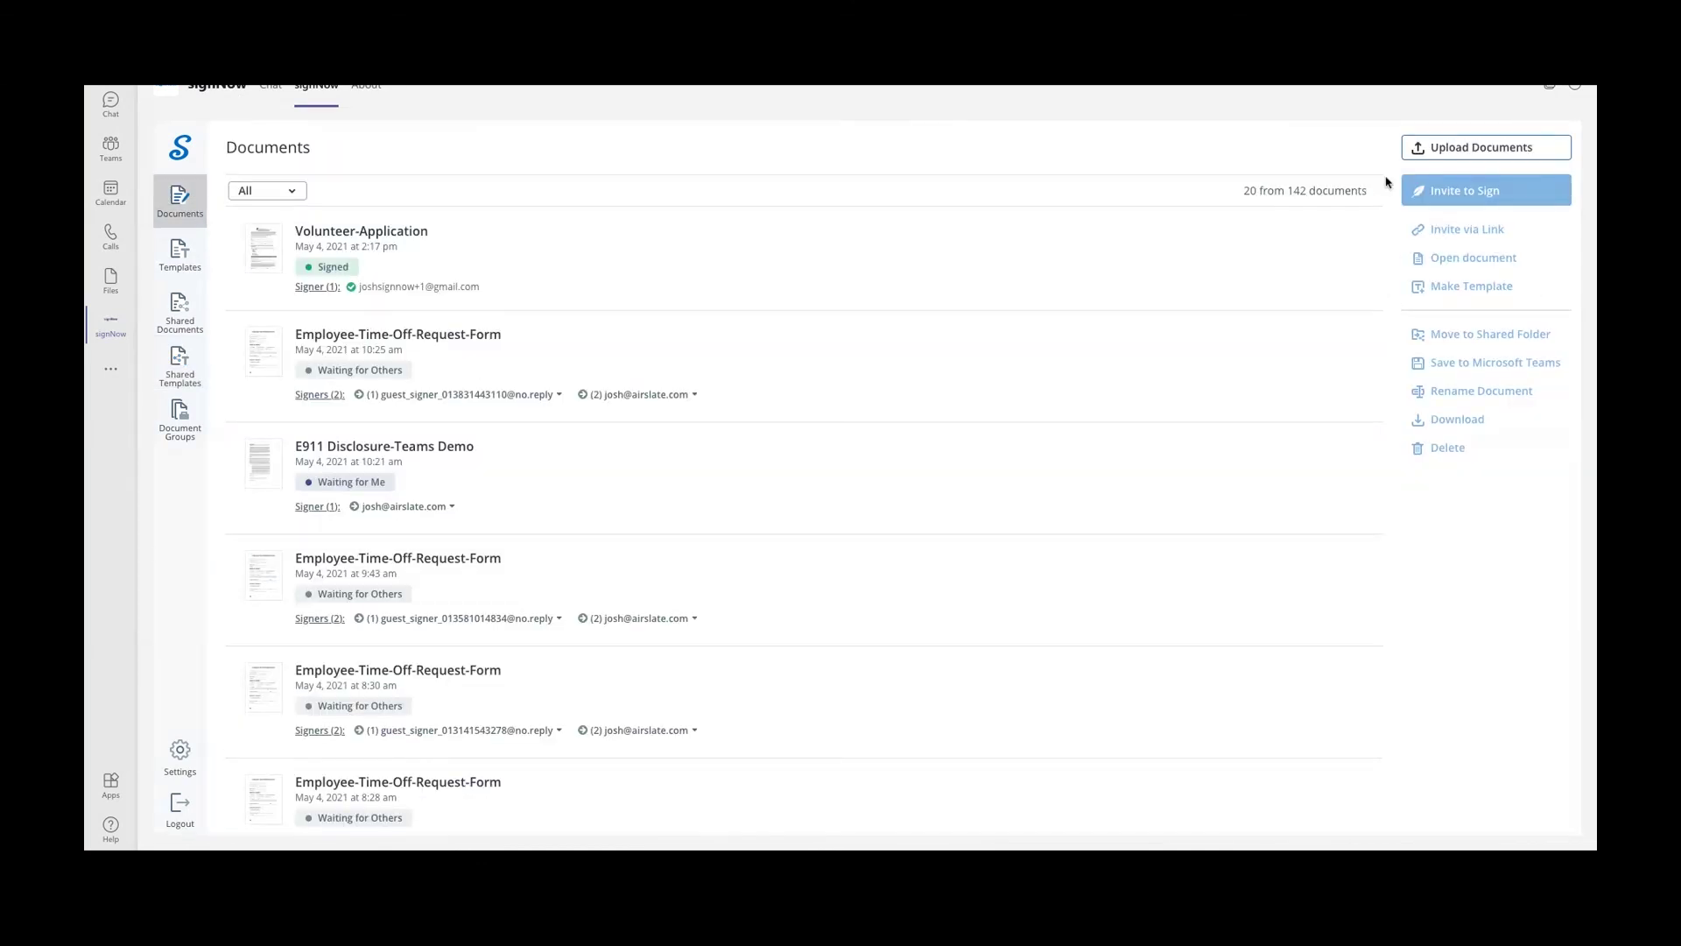
Examine the document upload options, including the Microsoft Teams source, and close the upload dialog.
left_click(1458, 155)
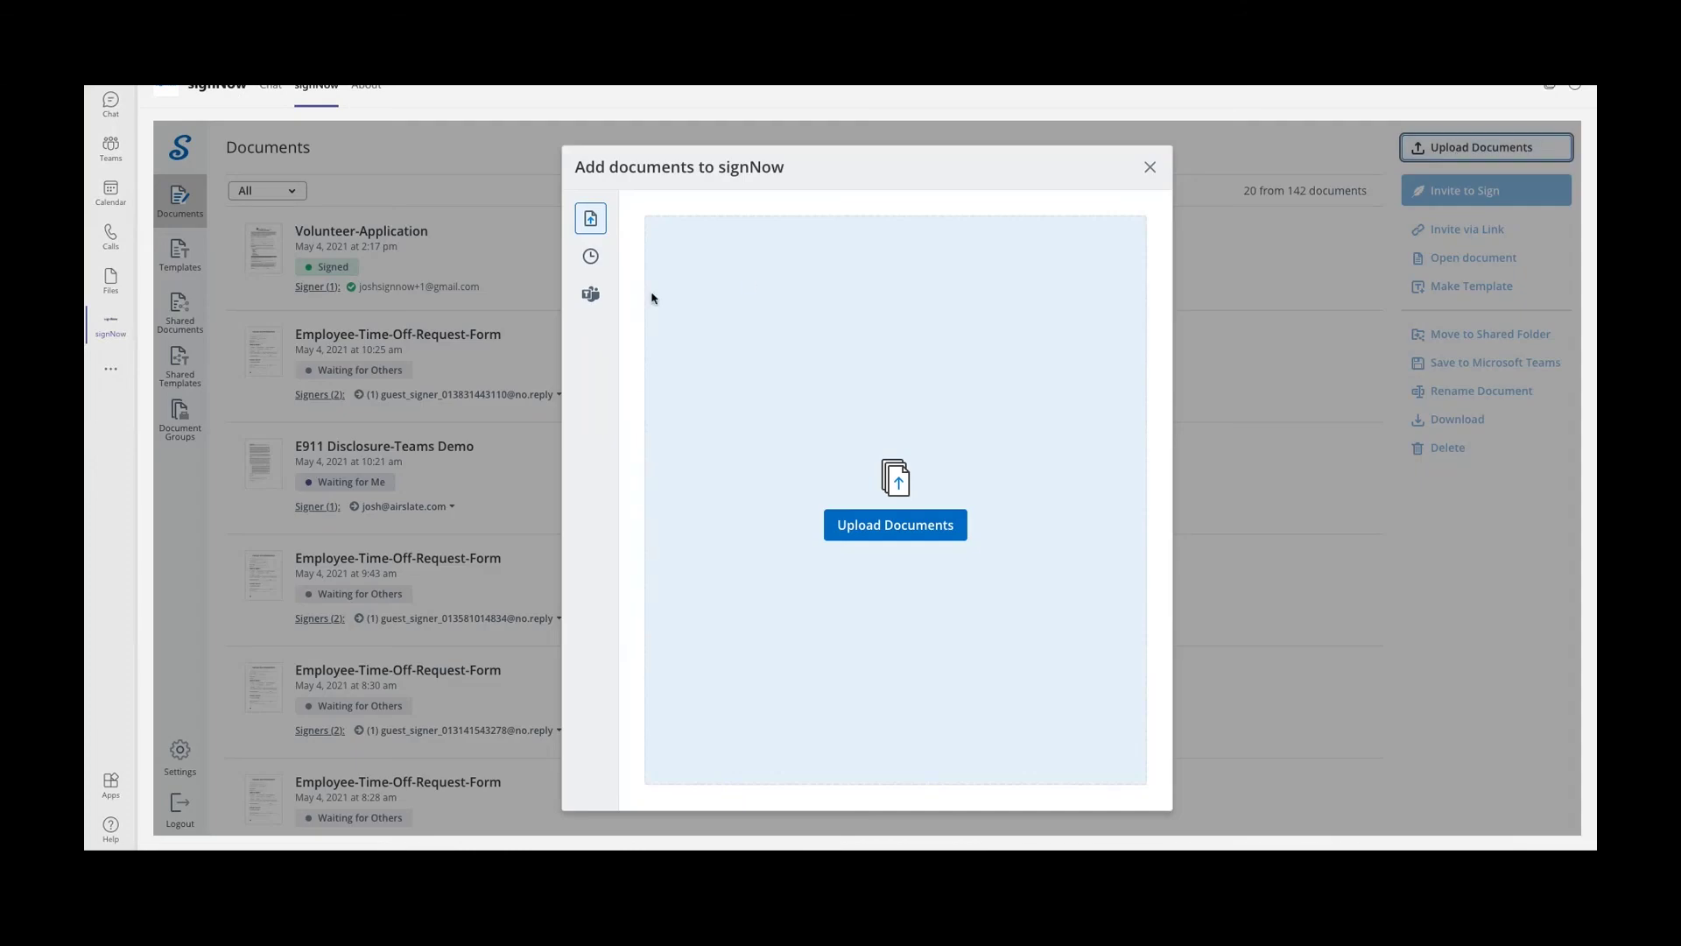
left_click(591, 295)
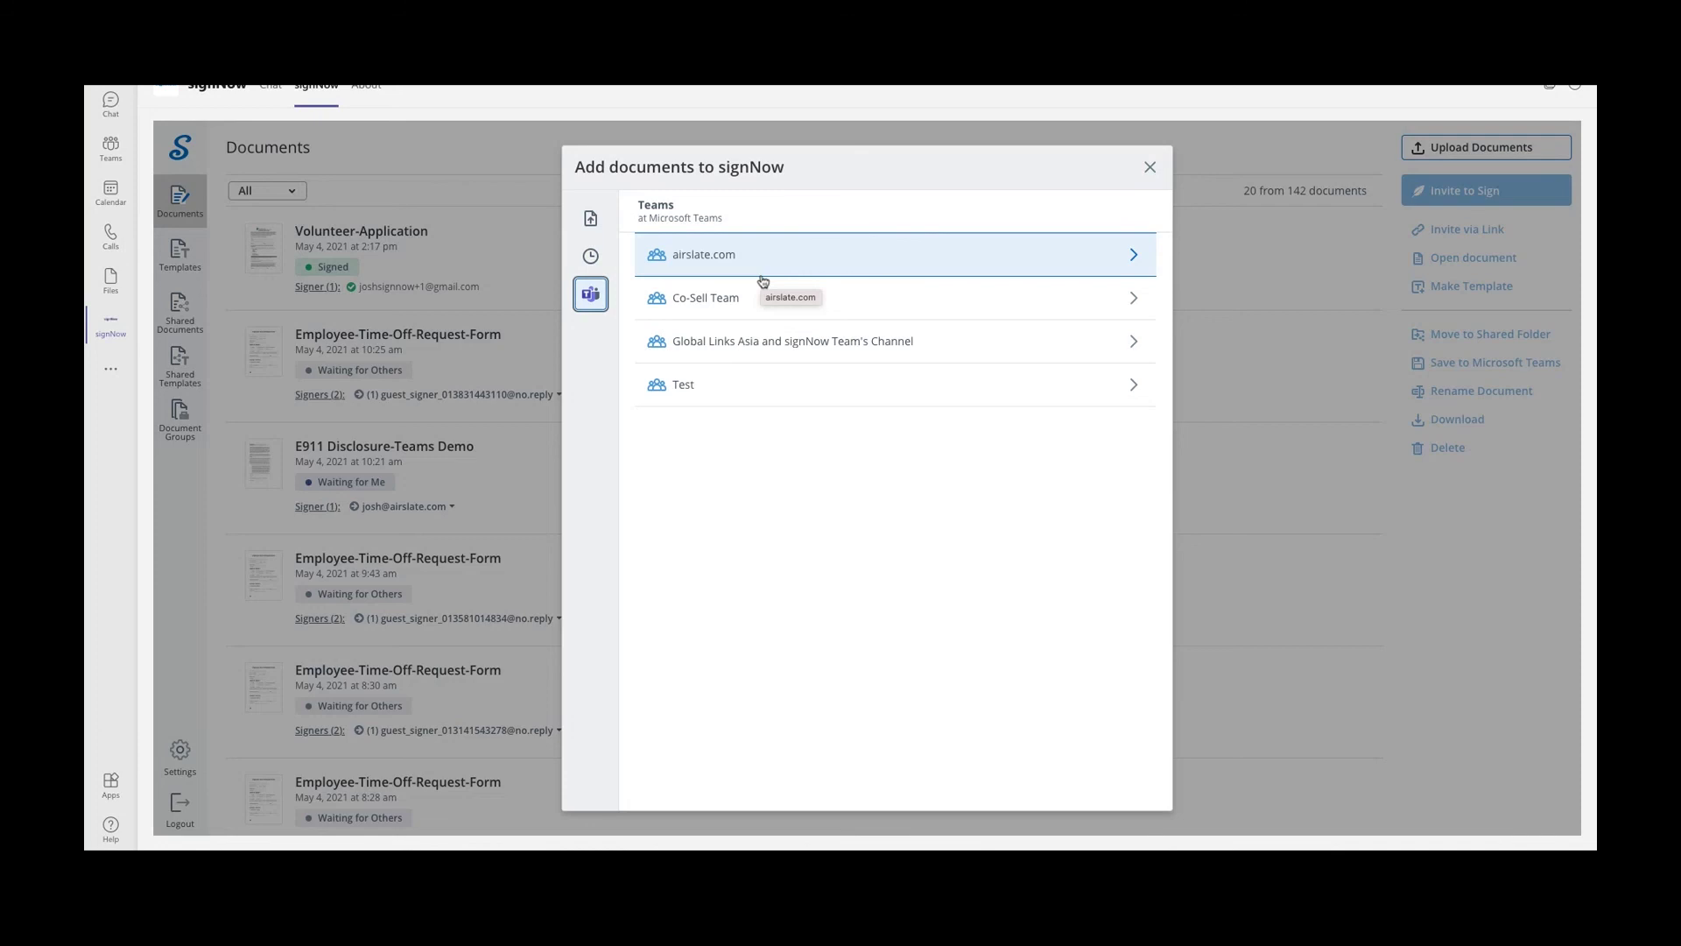
left_click(1202, 207)
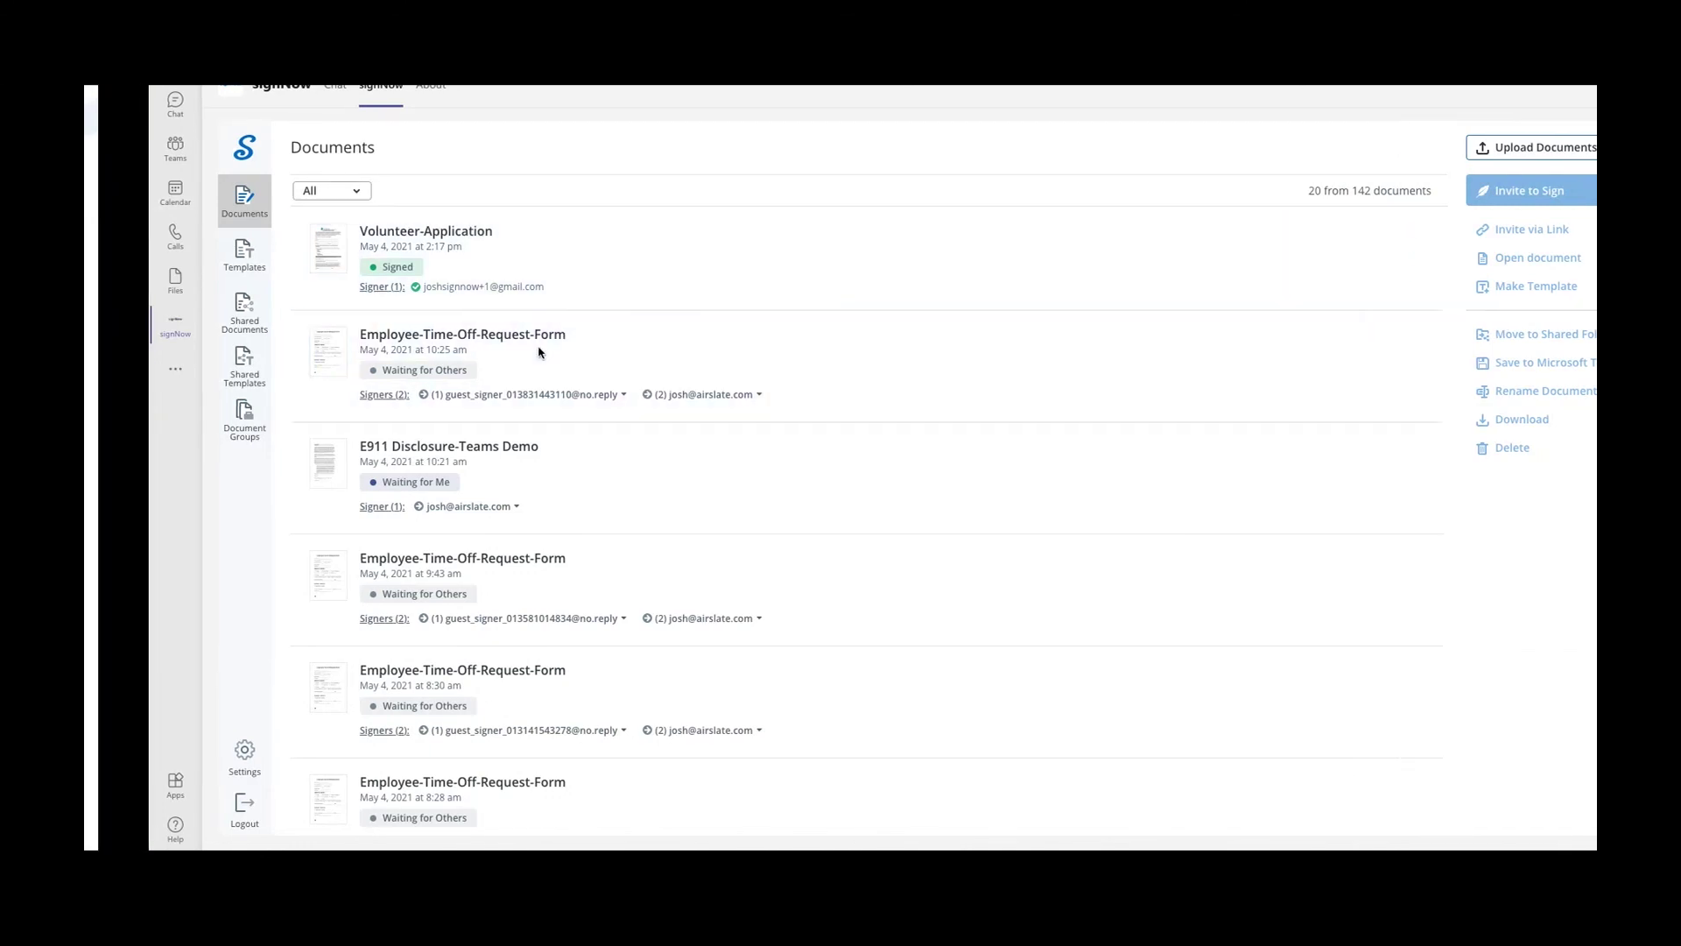
Start filling the PTO Request form in the Test team's General channel, entering 05/04/2021 as today's date and the employee's name.
left_click(120, 154)
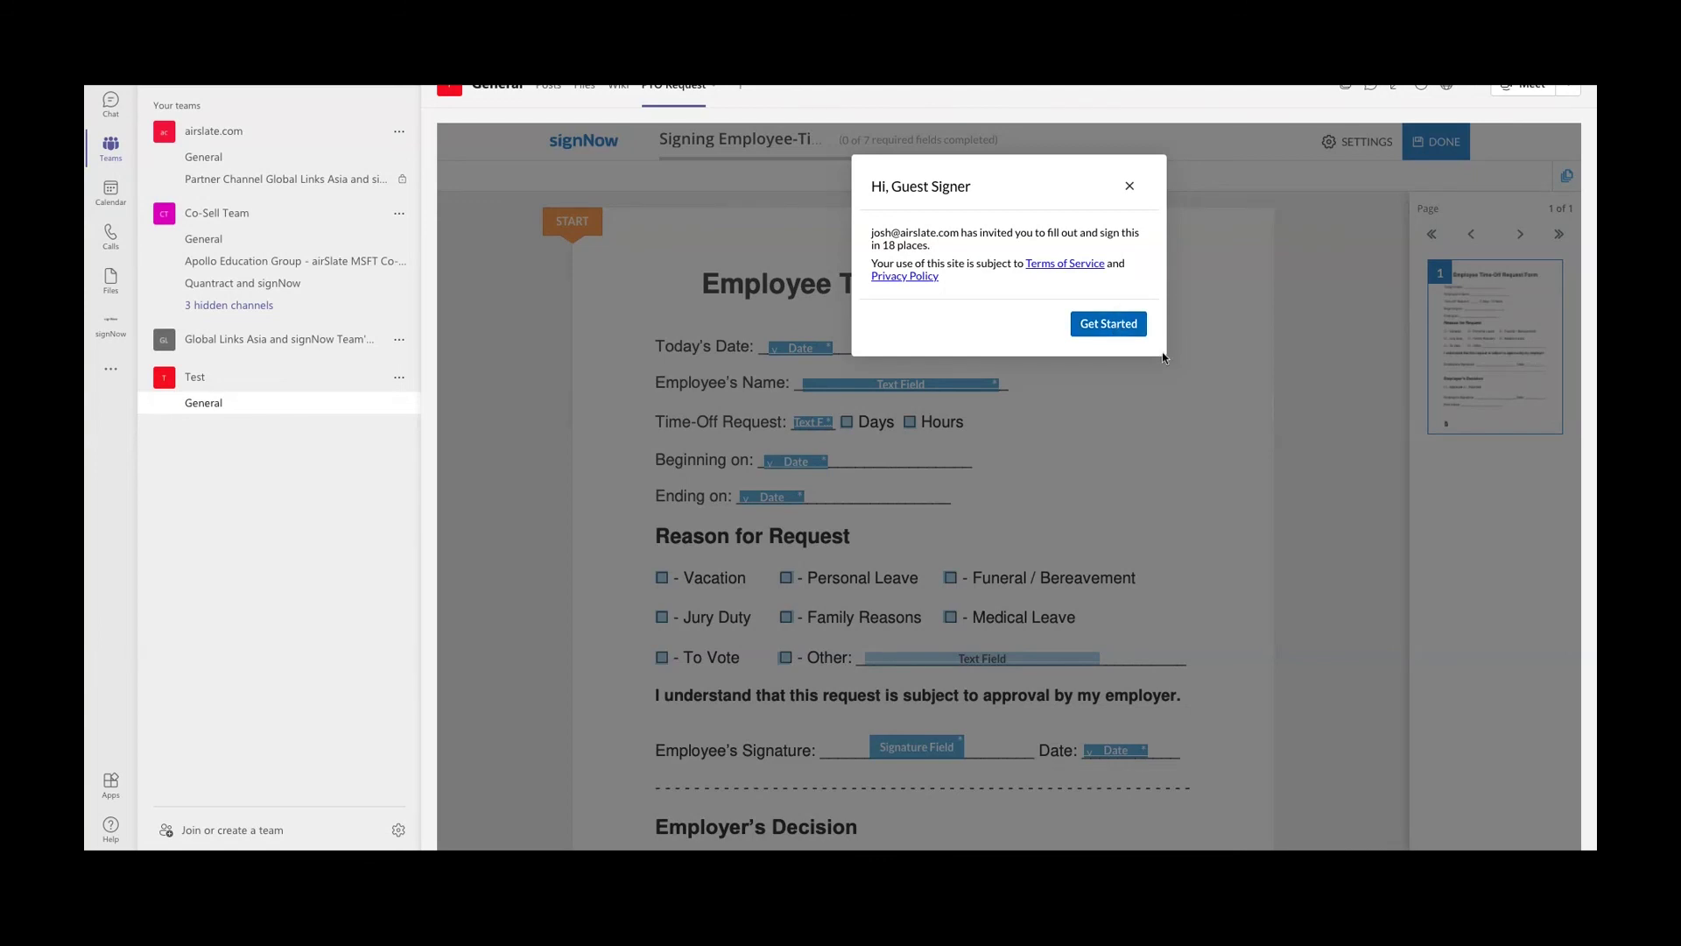
left_click(1102, 324)
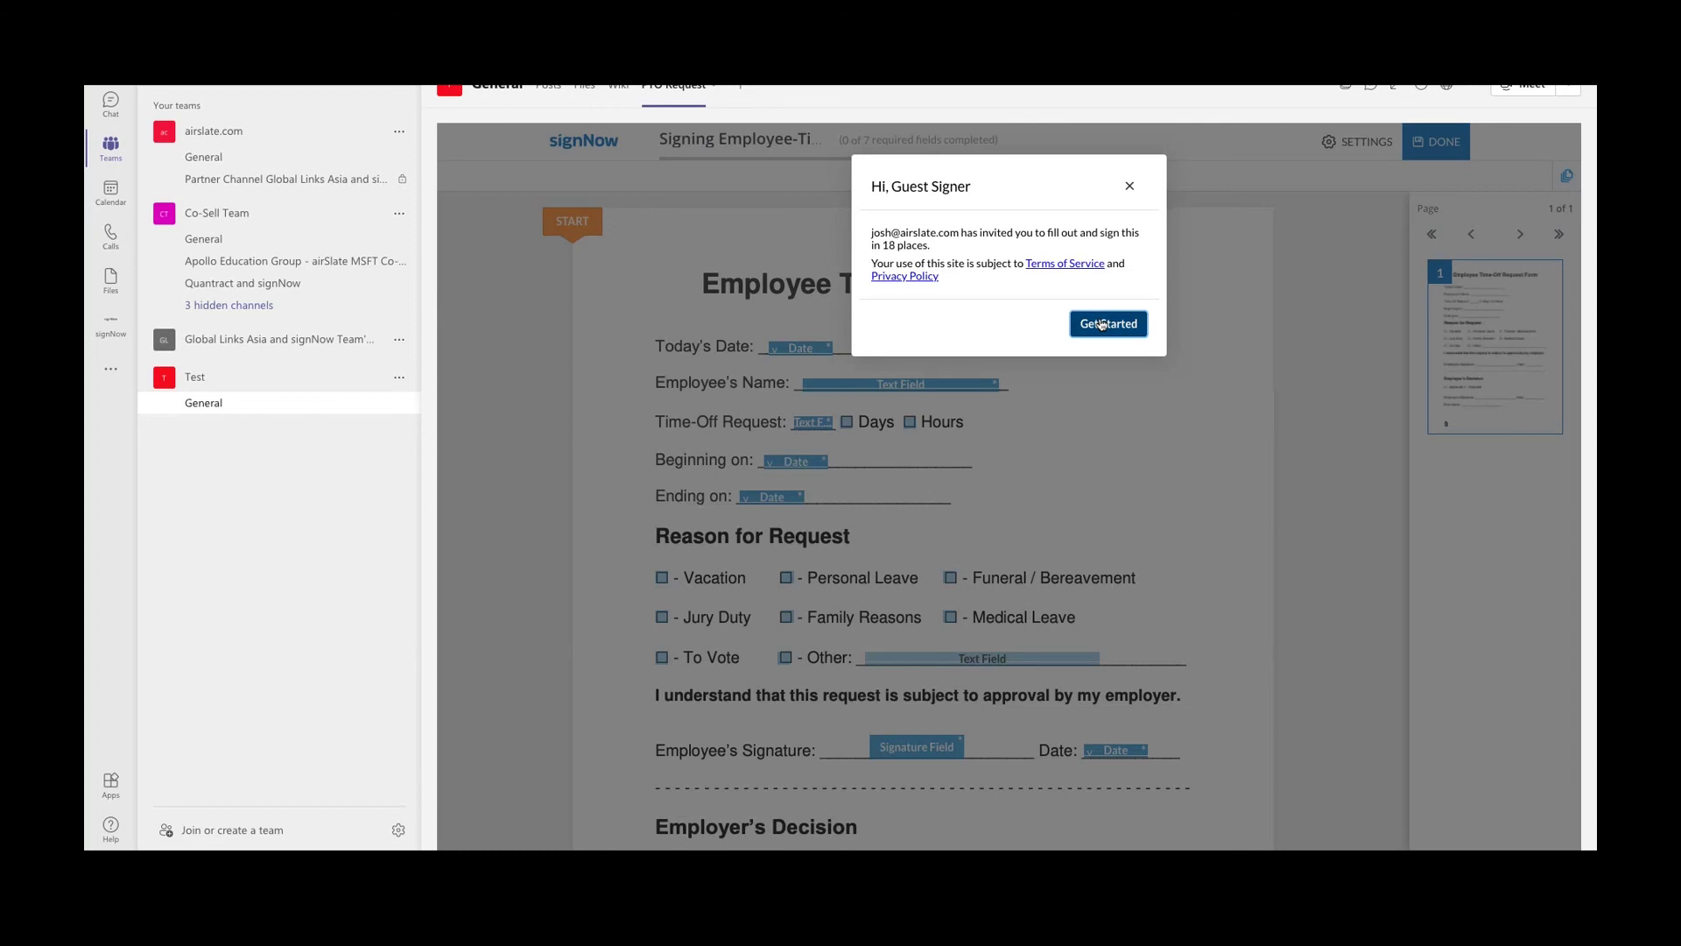
left_click(571, 223)
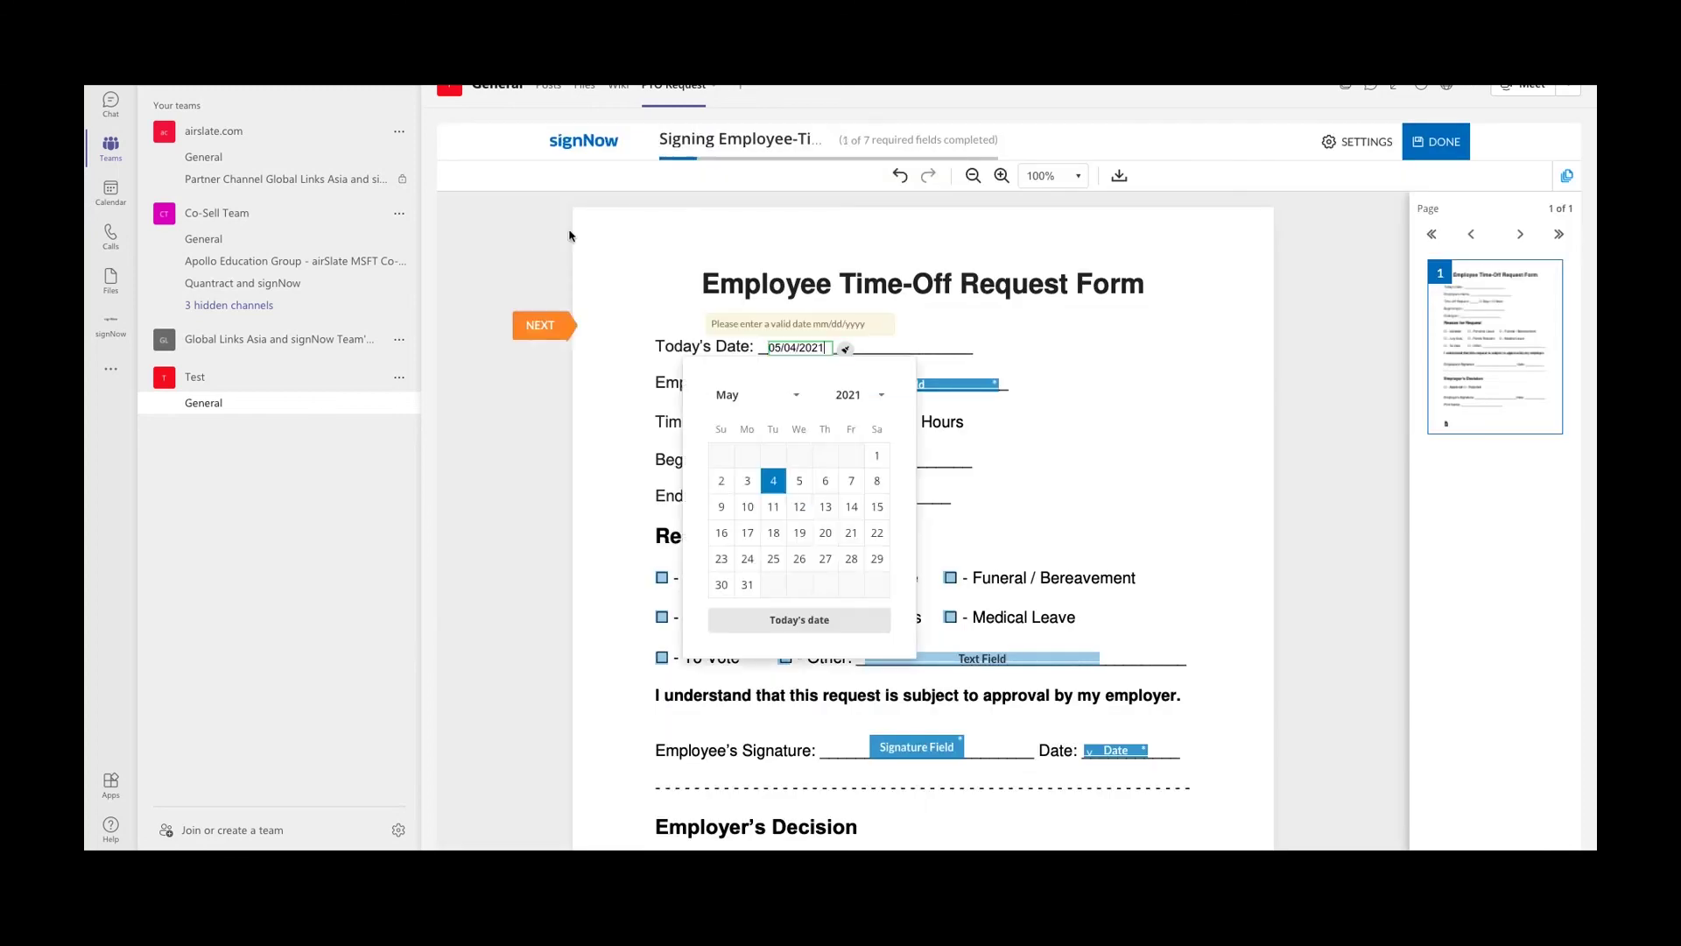
left_click(1001, 393)
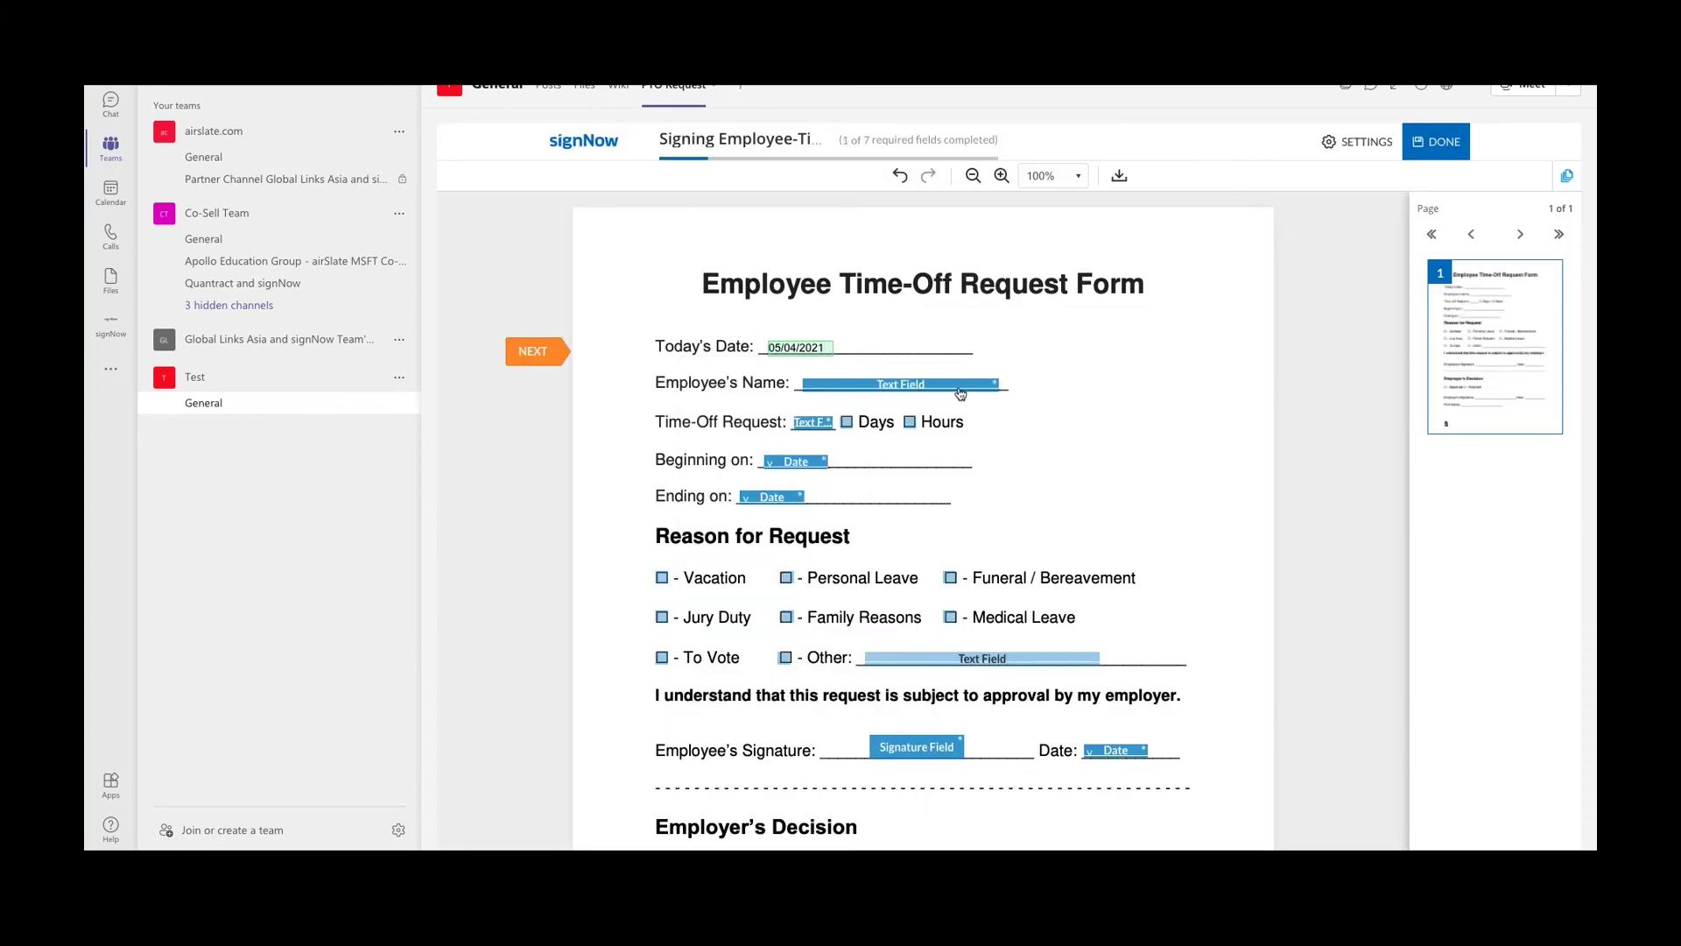
left_click(960, 387)
type("Josh")
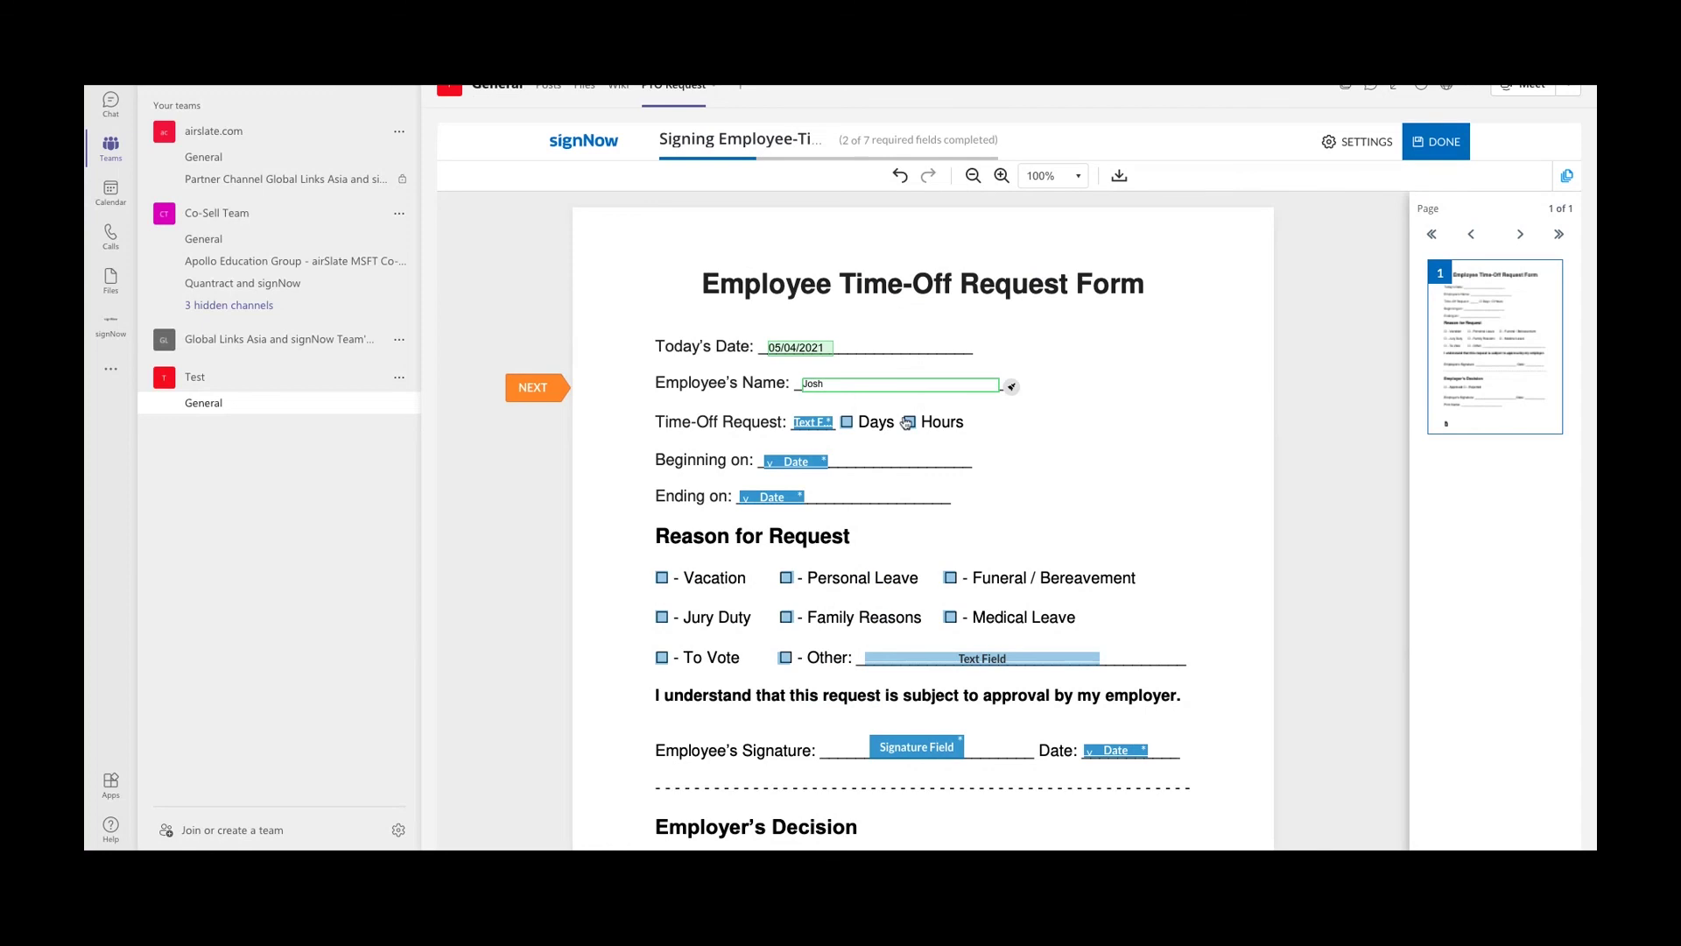
Request 8 hours off beginning on 05/05/2021 and ending on 05/06/2021, with Vacation as the reason.
left_click(813, 423)
type("8")
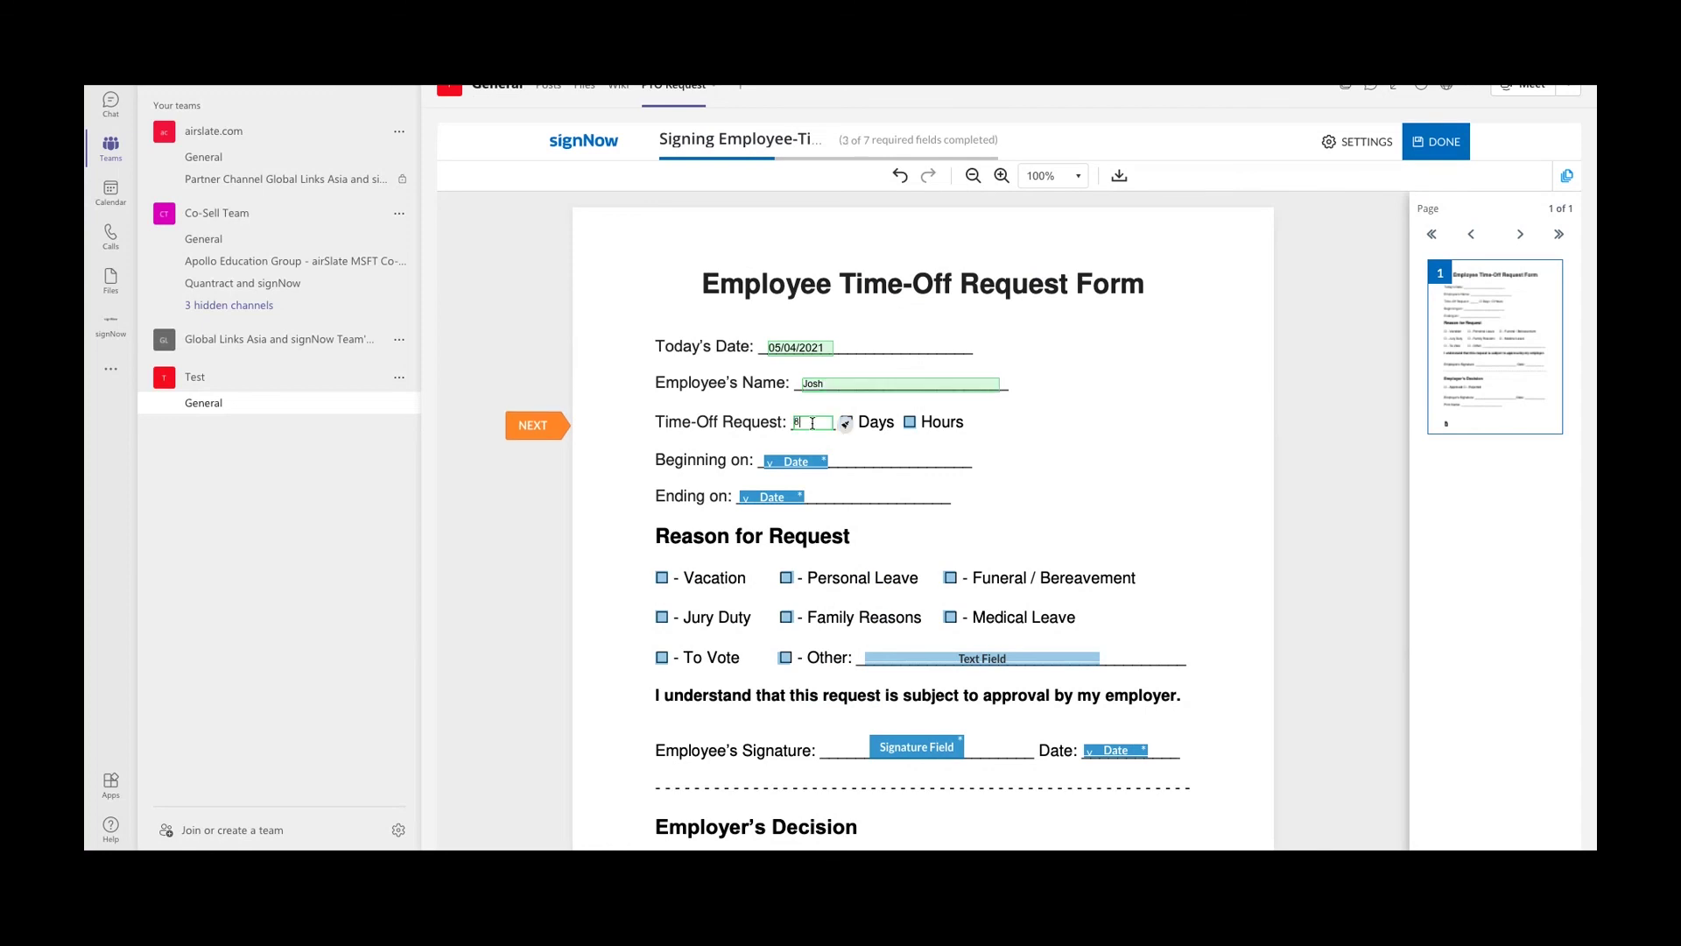
left_click(911, 423)
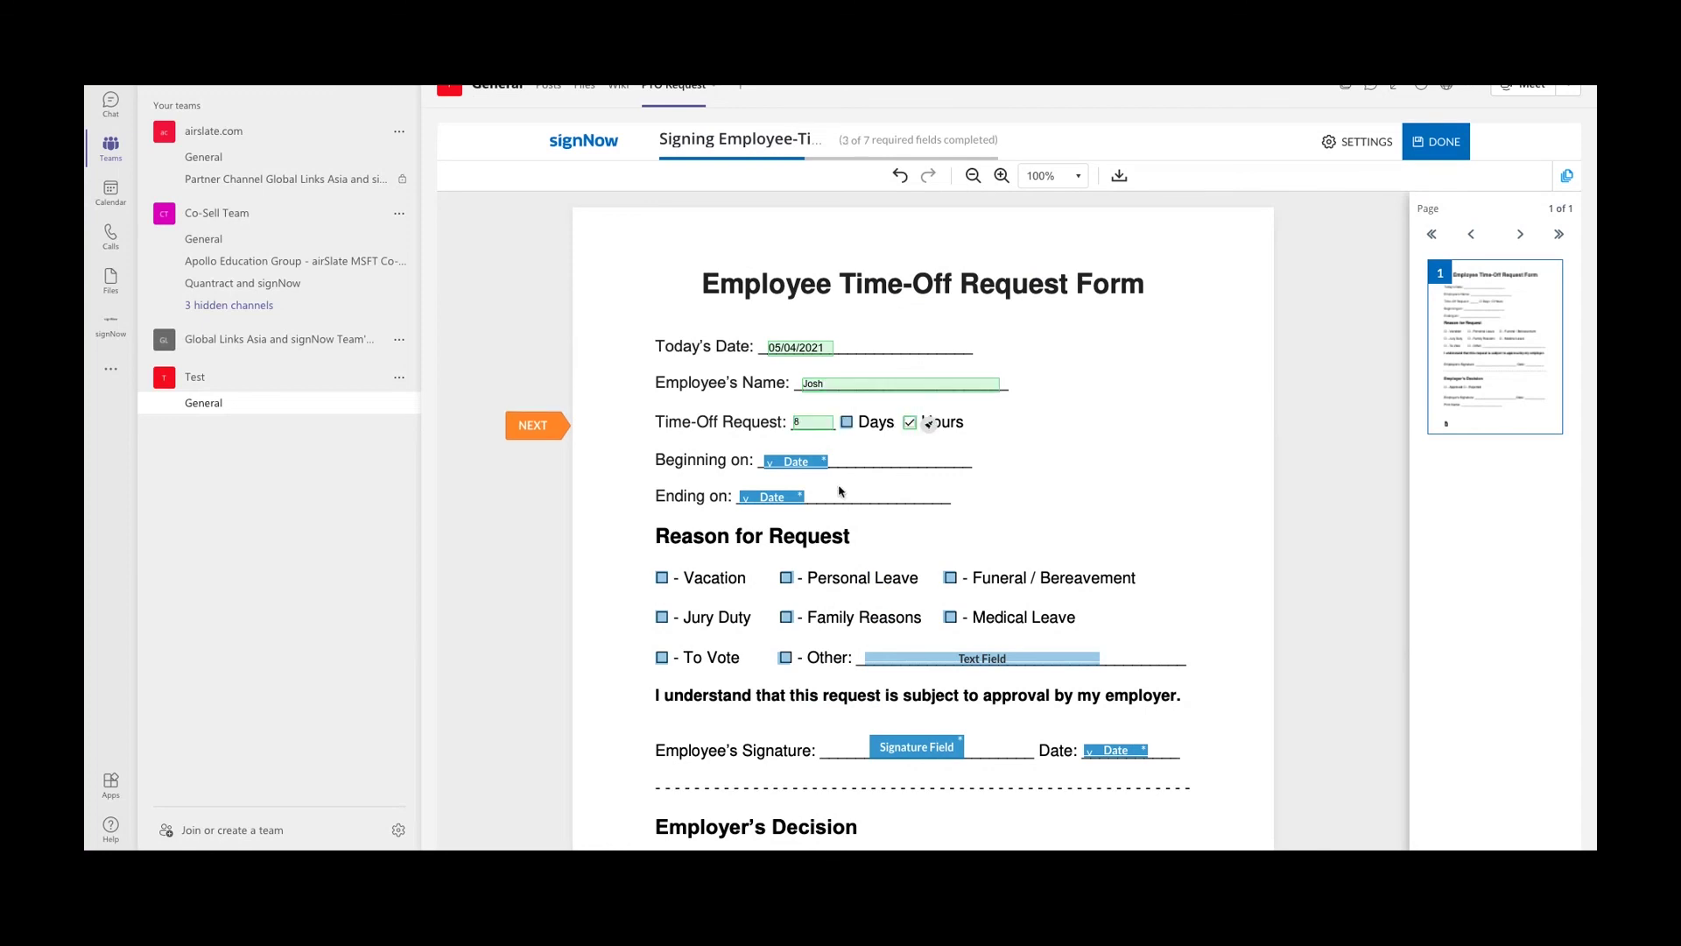
left_click(799, 464)
left_click(796, 595)
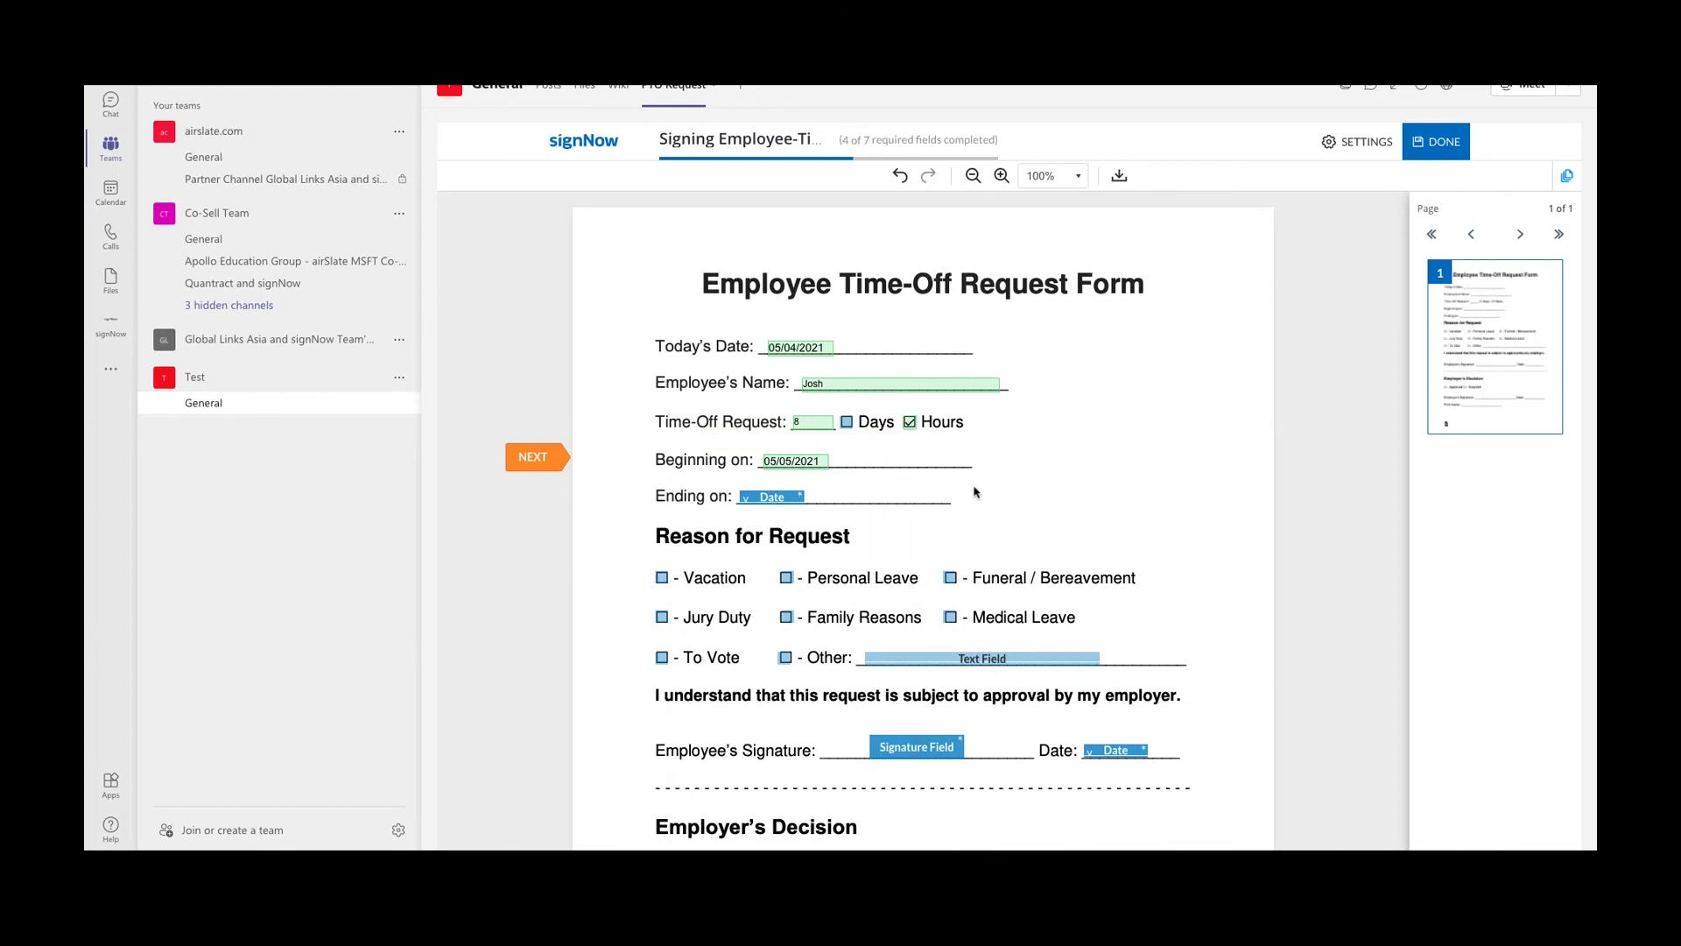
left_click(768, 499)
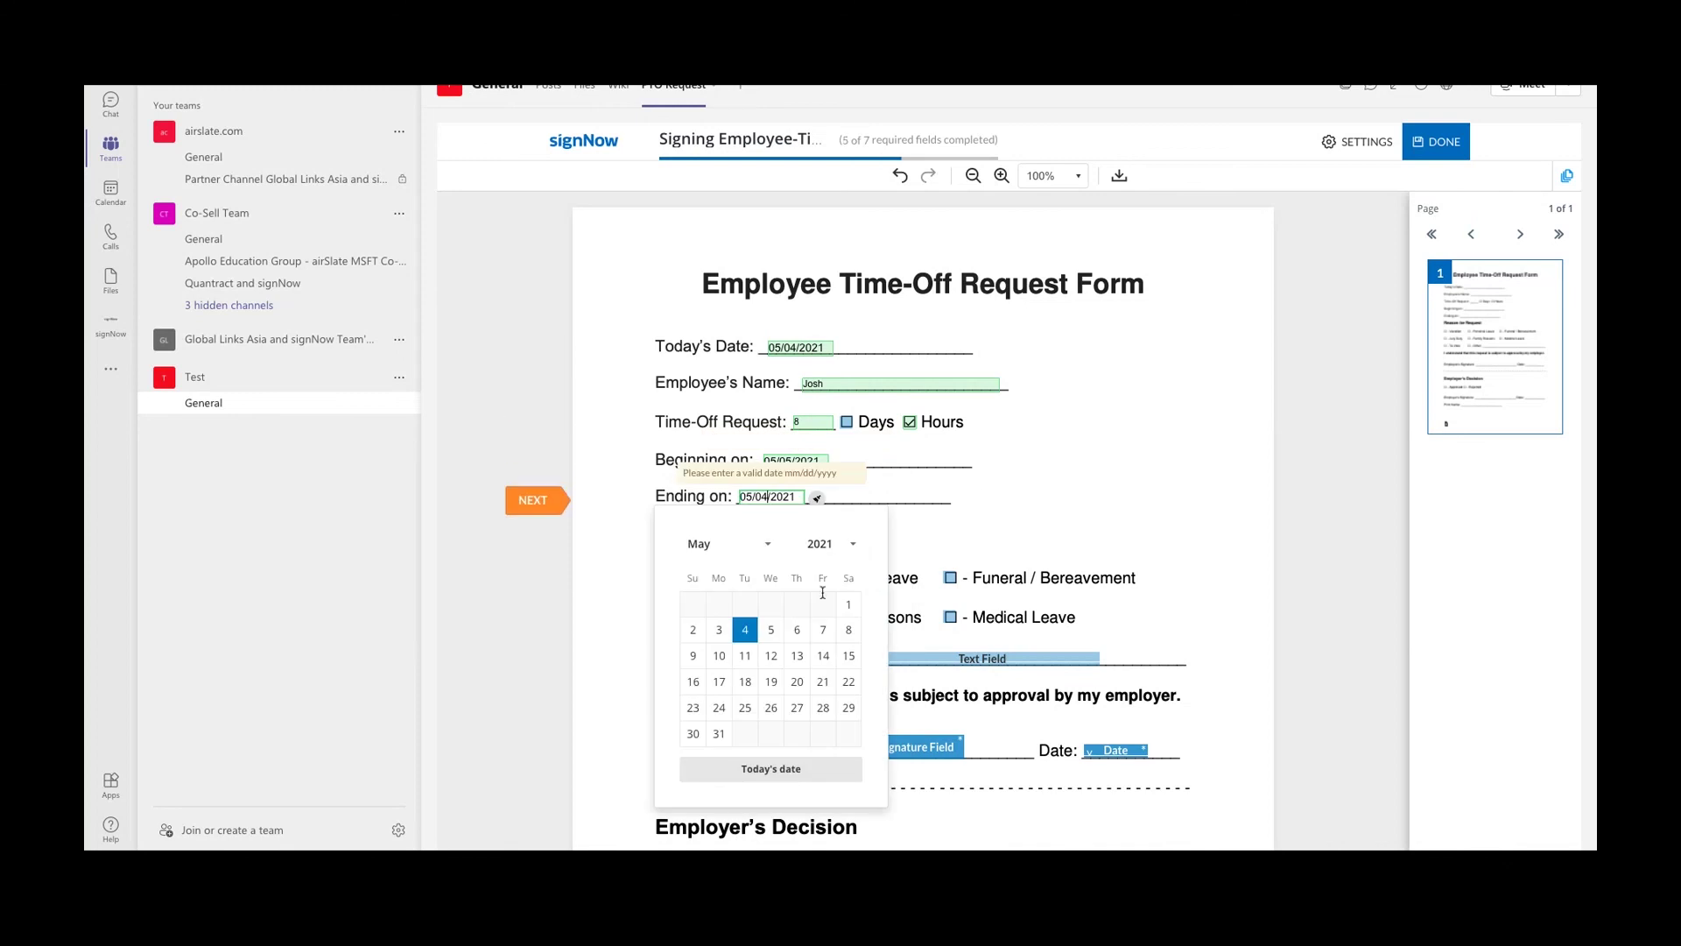
left_click(796, 630)
left_click(1102, 540)
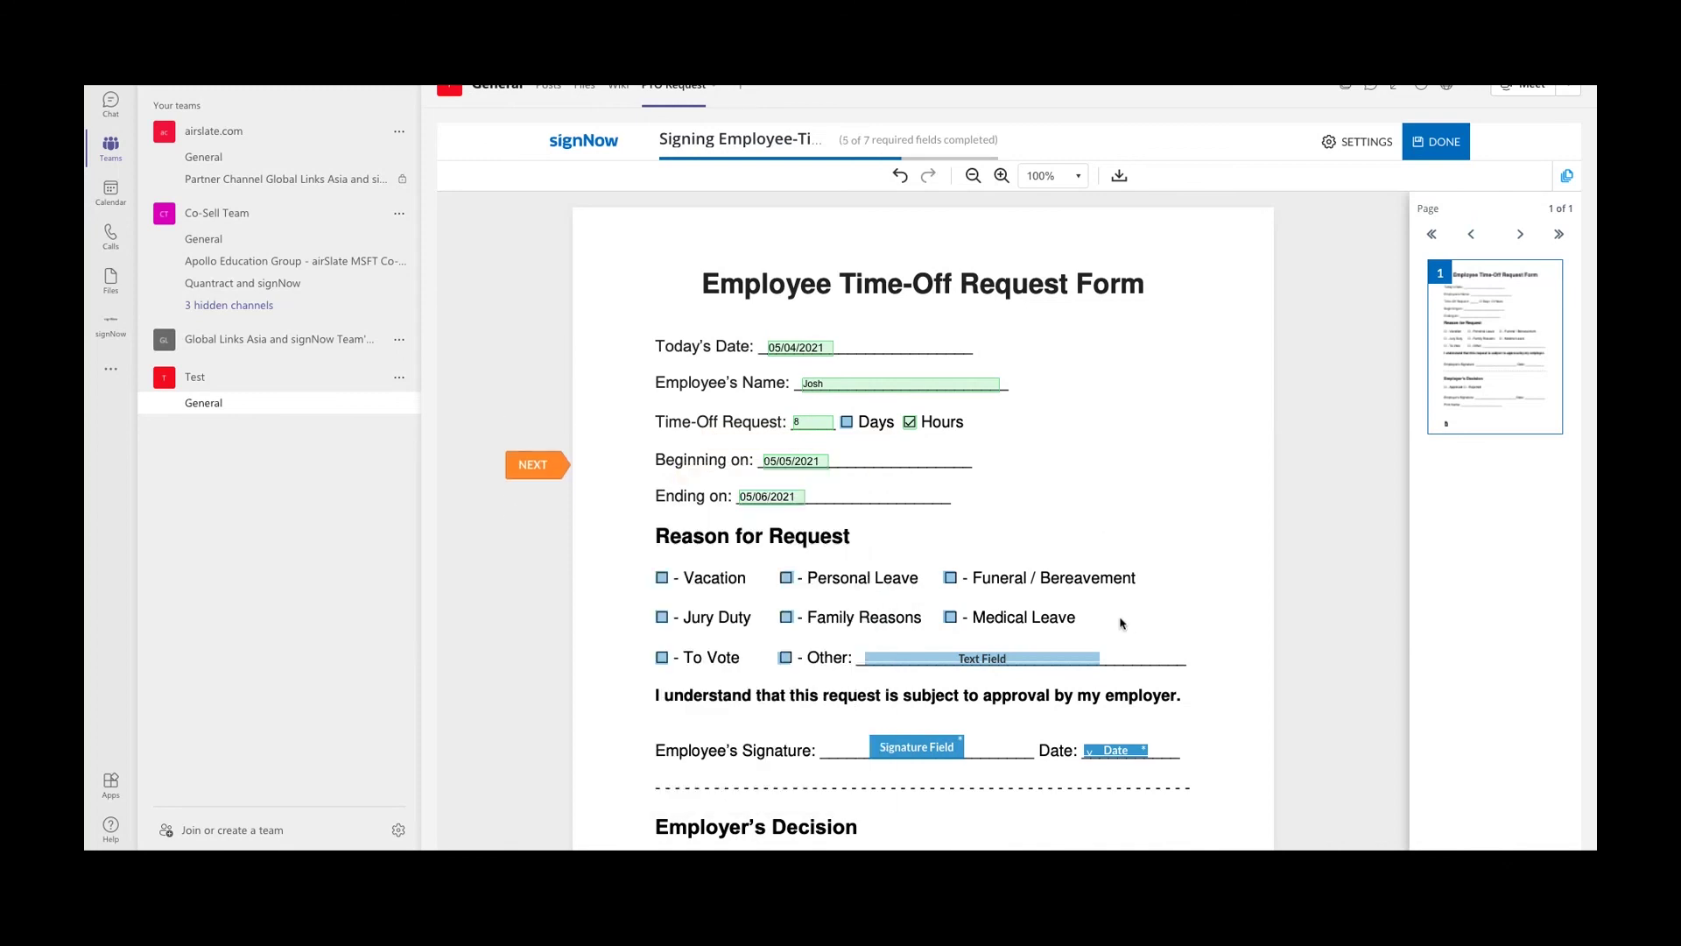
left_click(662, 578)
Sign the time-off request with the employee's full name, date it 05/04/2021 and submit the form.
scroll(754, 627, "down", 2)
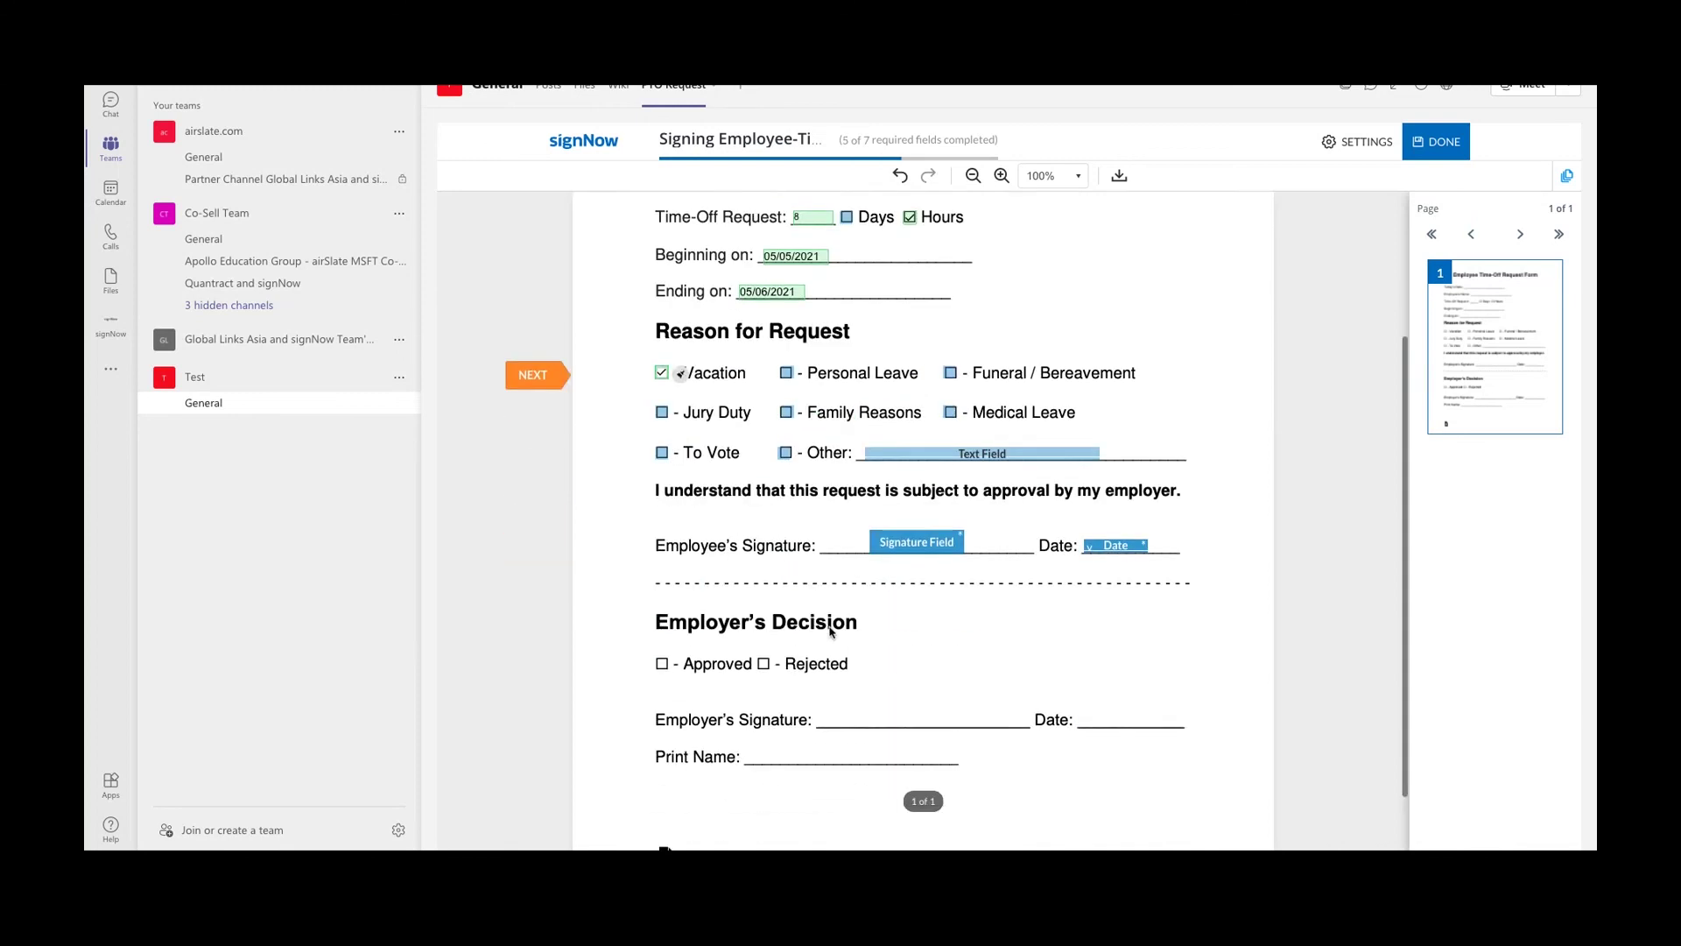
left_click(919, 540)
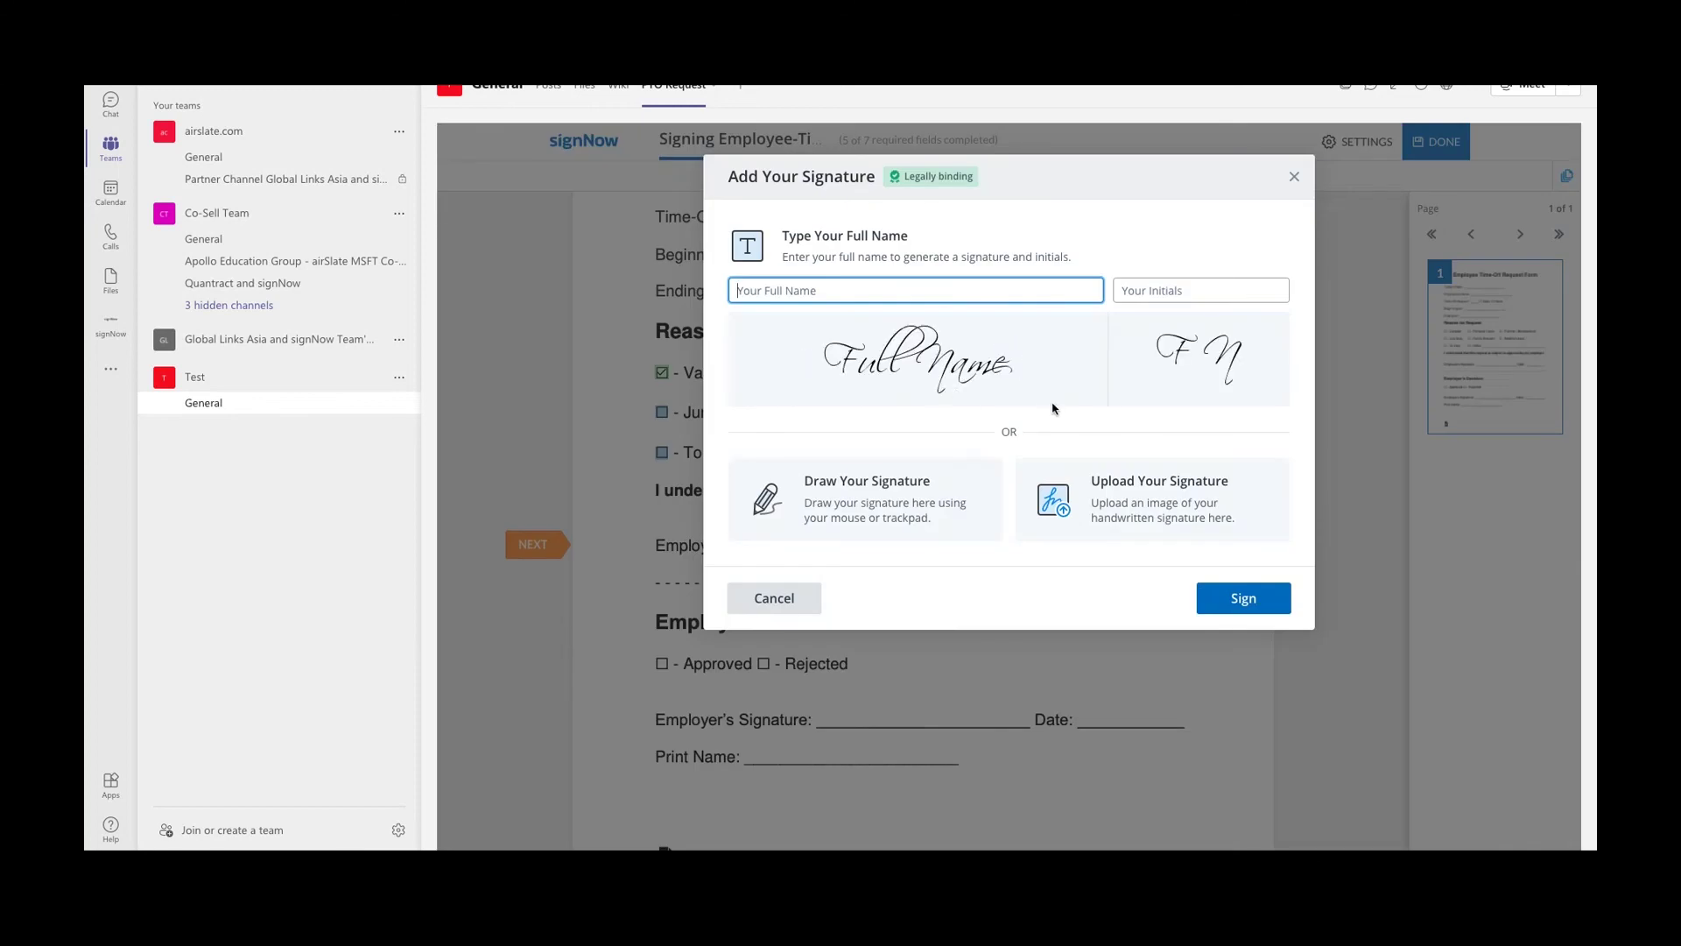
left_click(944, 294)
type("Joshua Lambert")
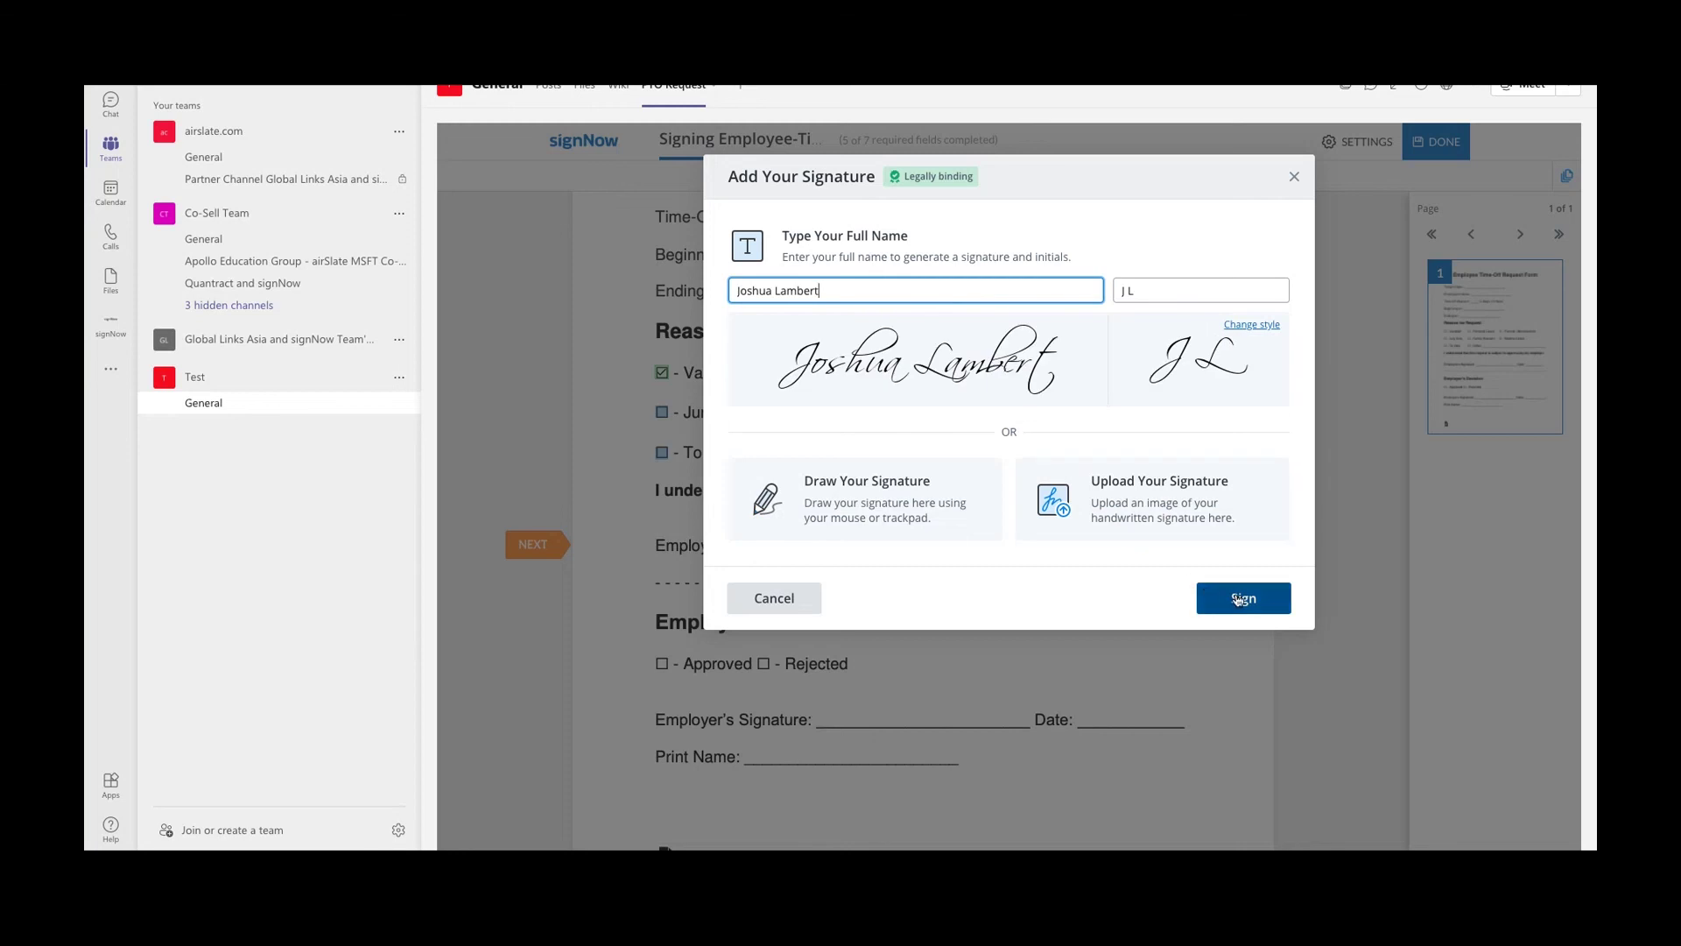
left_click(1238, 599)
left_click(1099, 548)
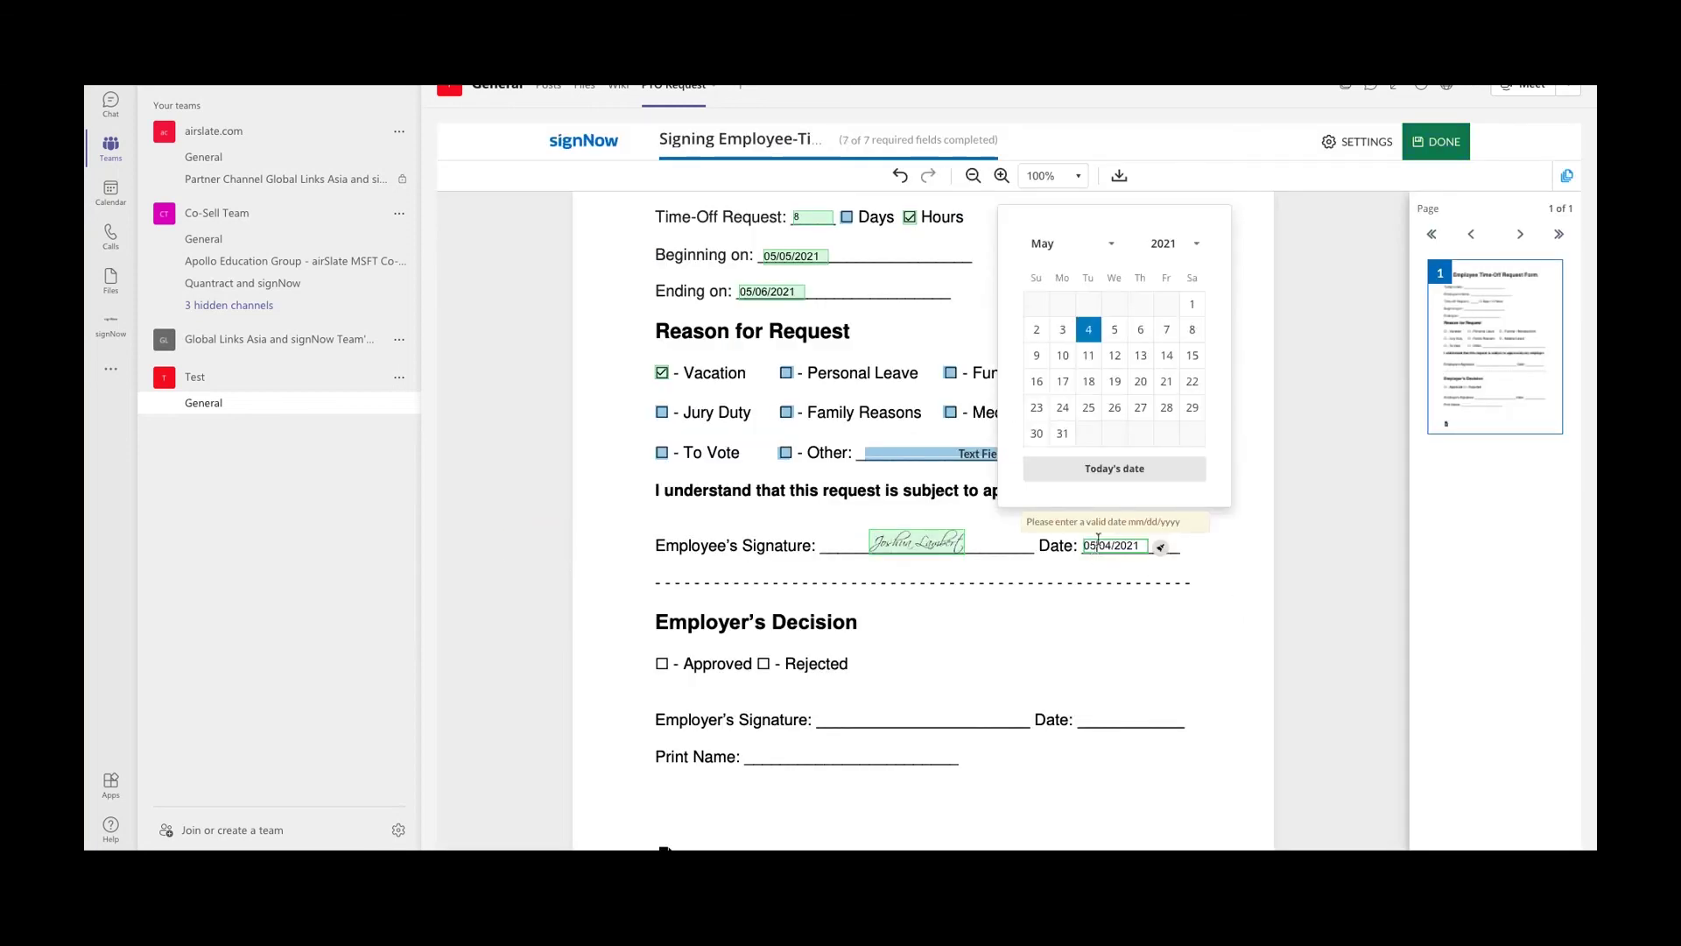
left_click(1293, 332)
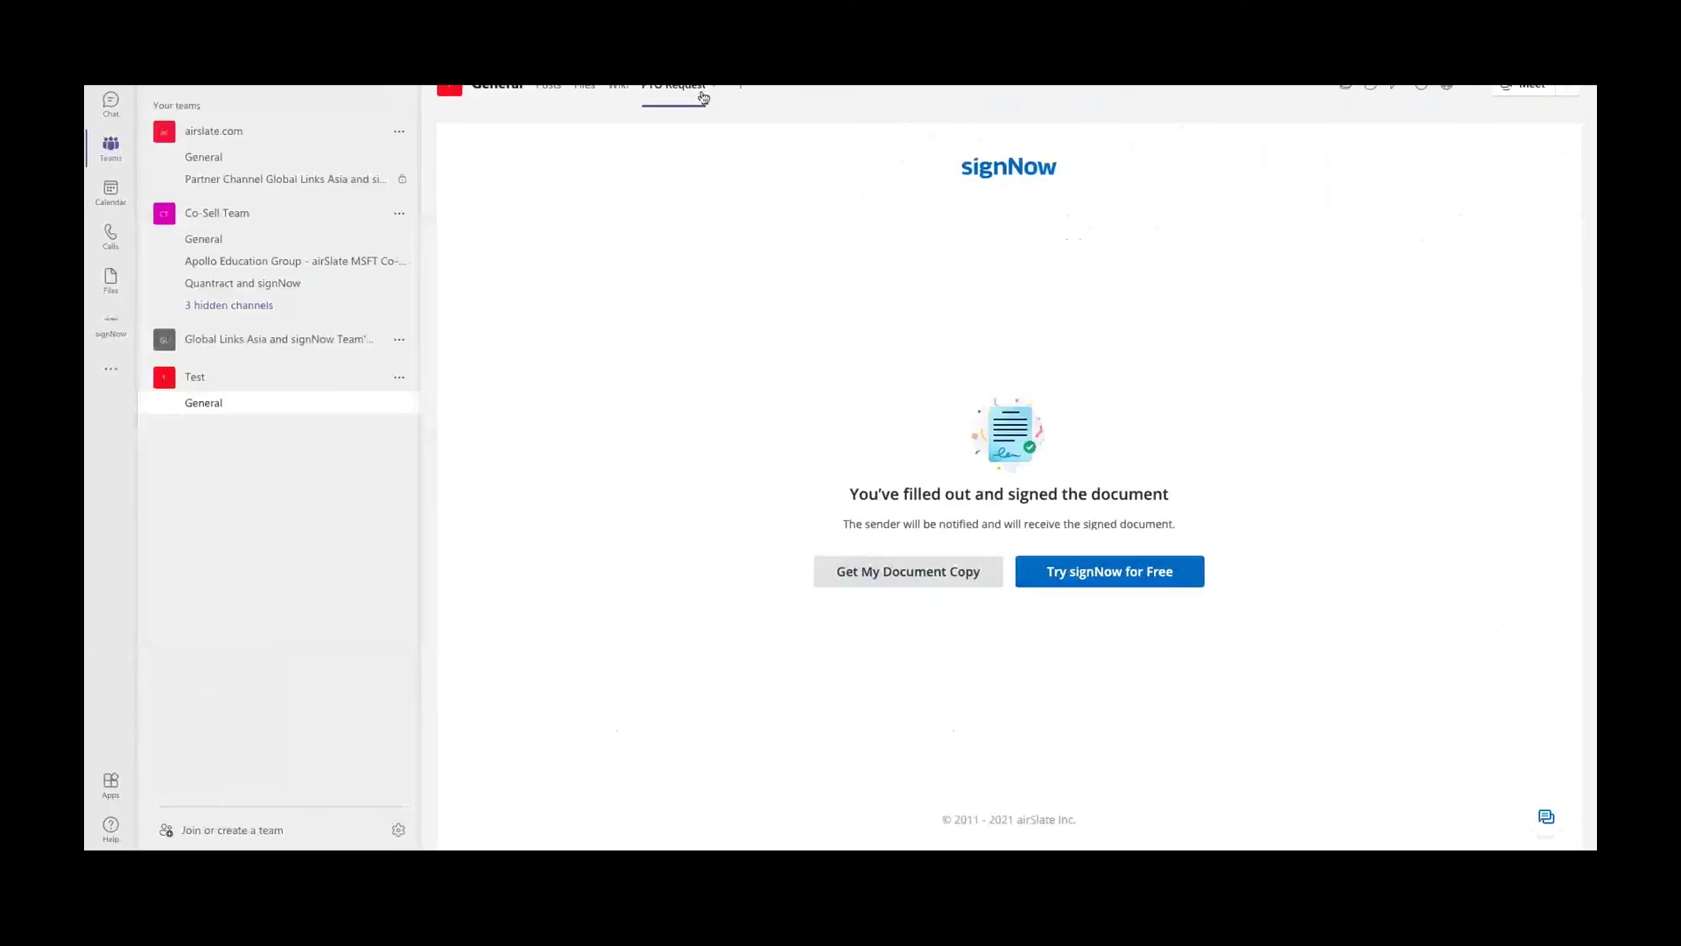
Switch to the signNow web app window and refresh the Documents list.
key("ctrl+Up")
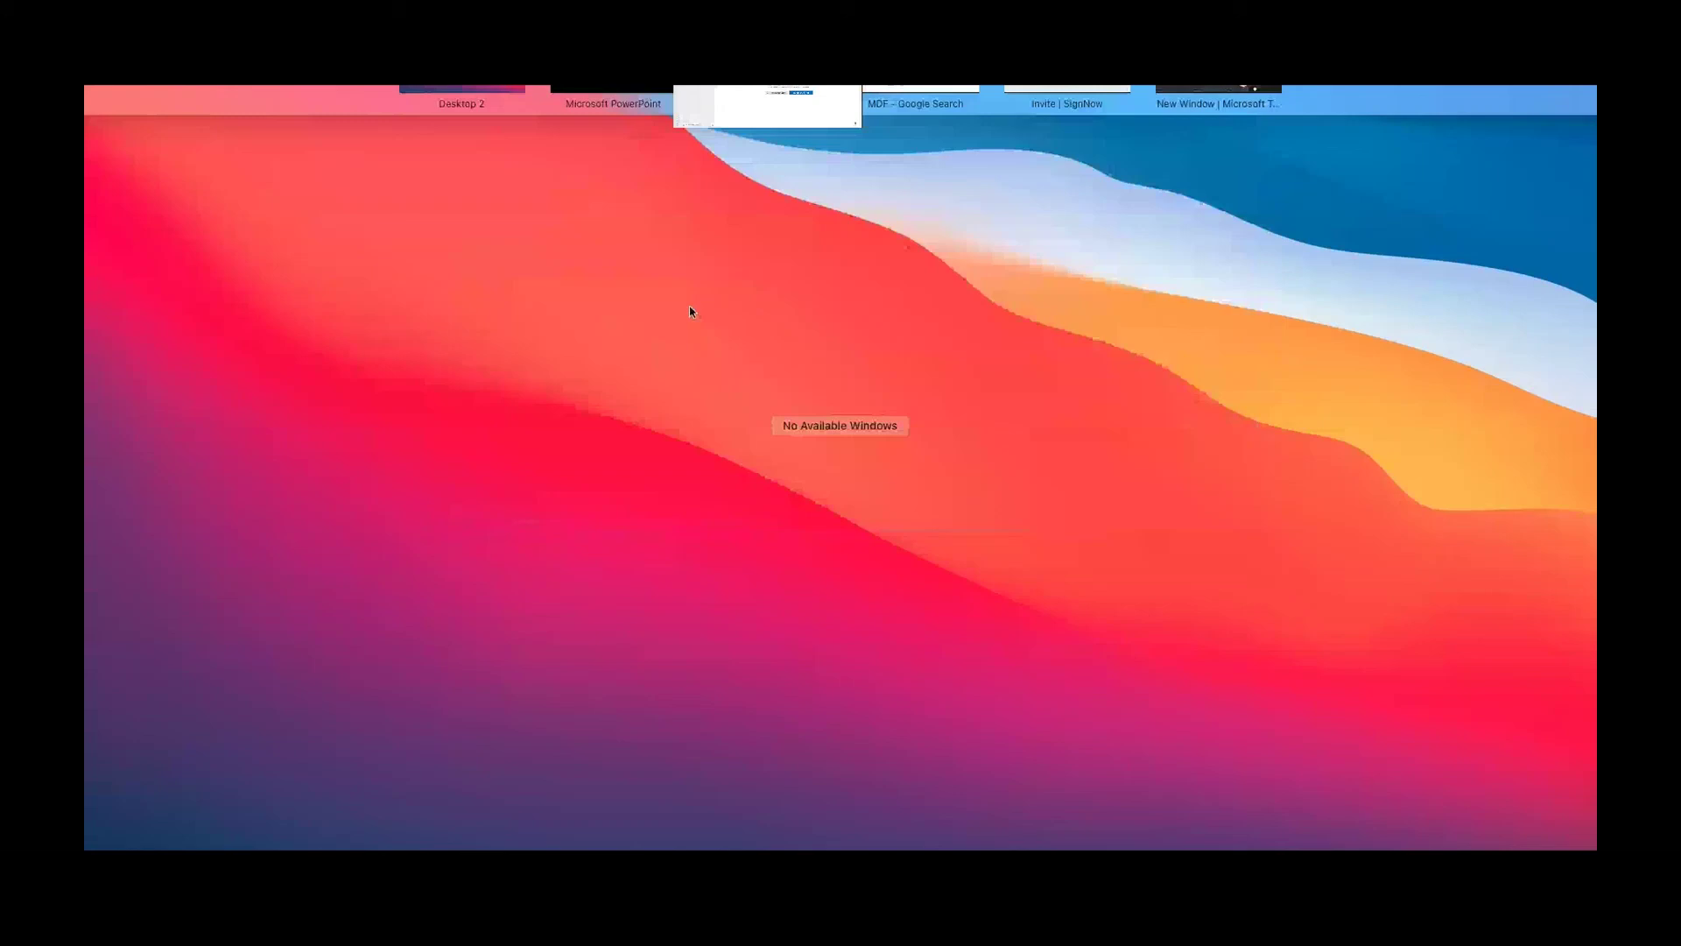
left_click(1067, 90)
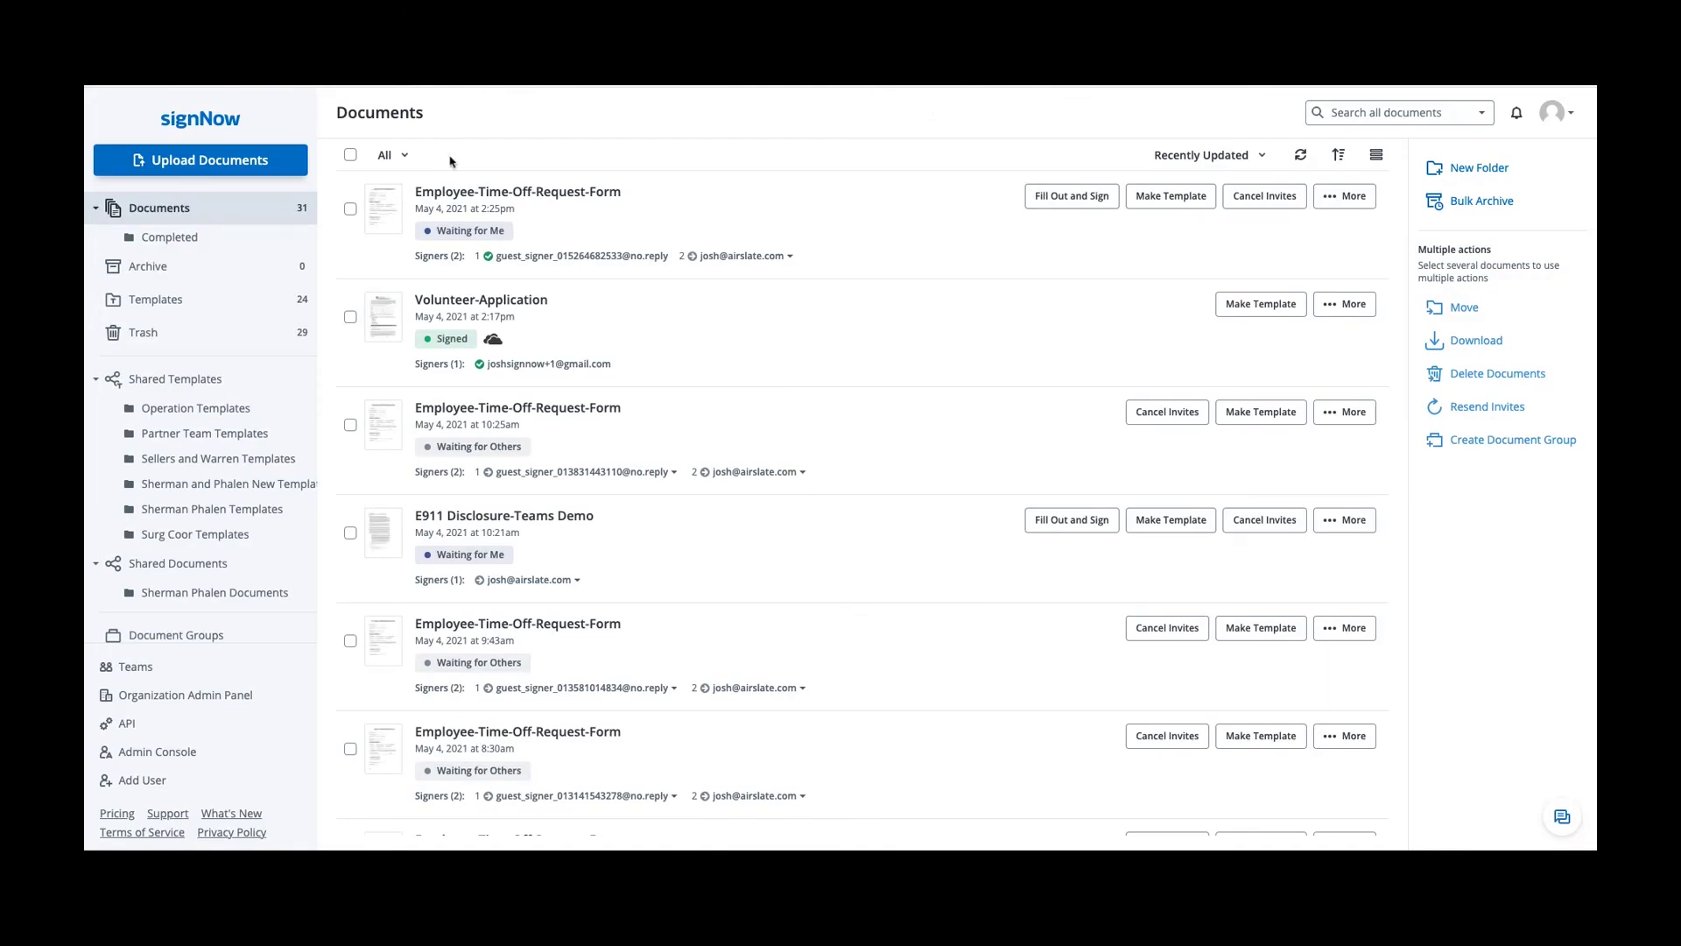
left_click(1301, 157)
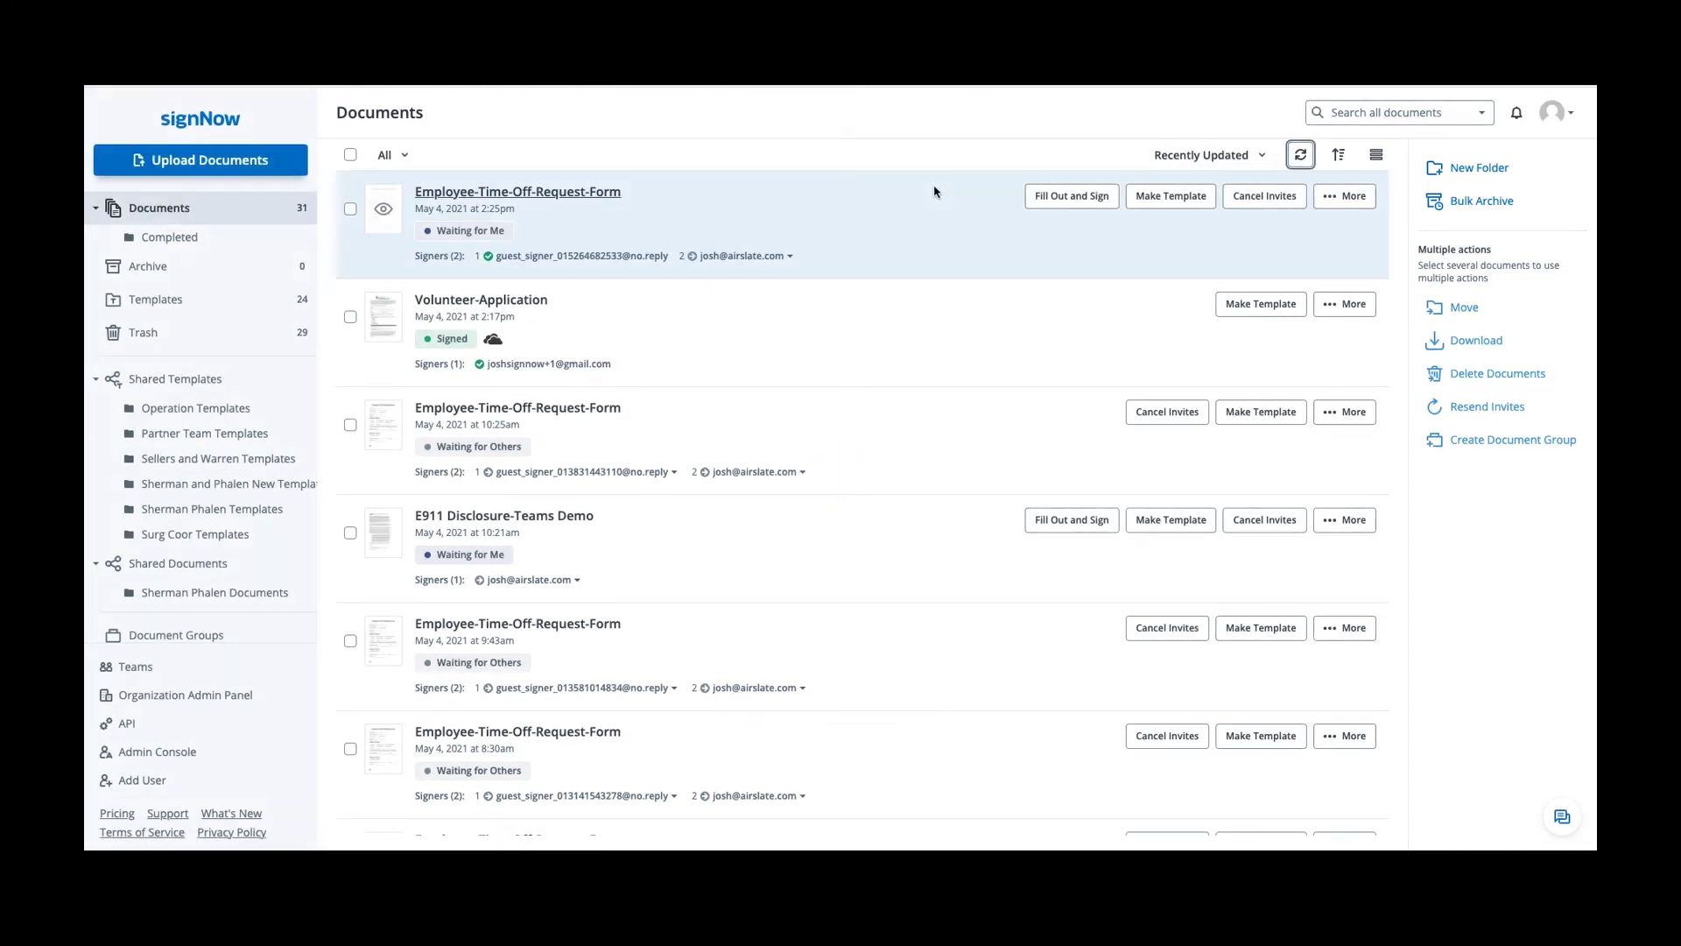
Open the newest Employee-Time-Off-Request-Form to fill out and sign, and review the employee's entries.
left_click(1092, 204)
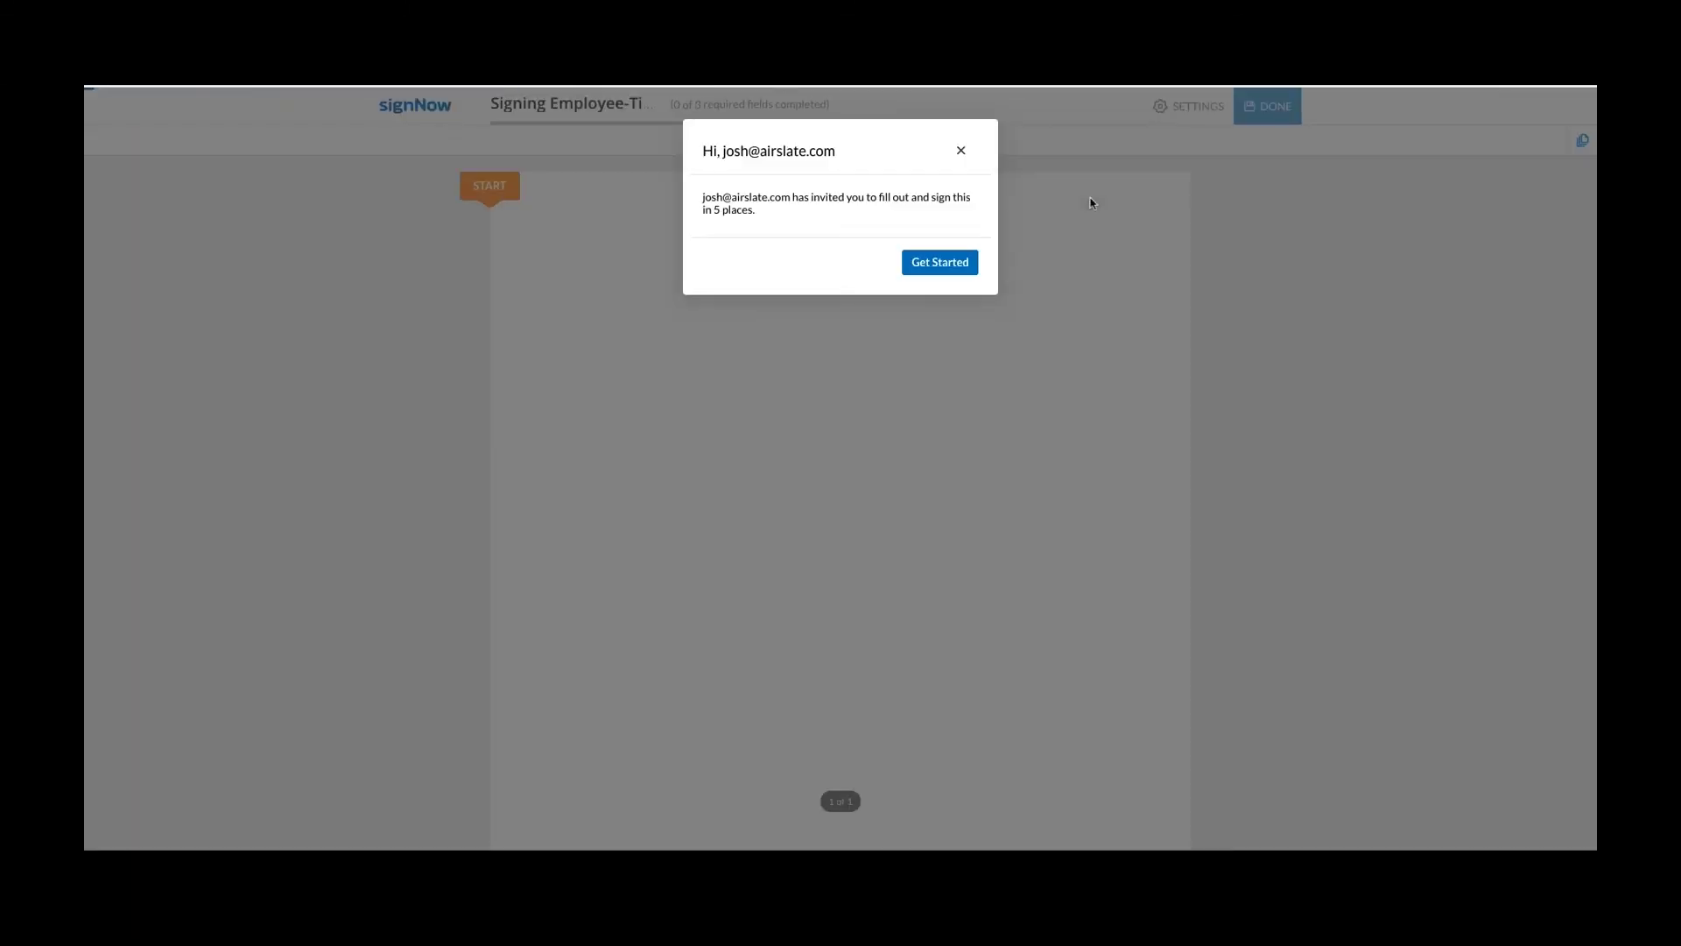
left_click(941, 266)
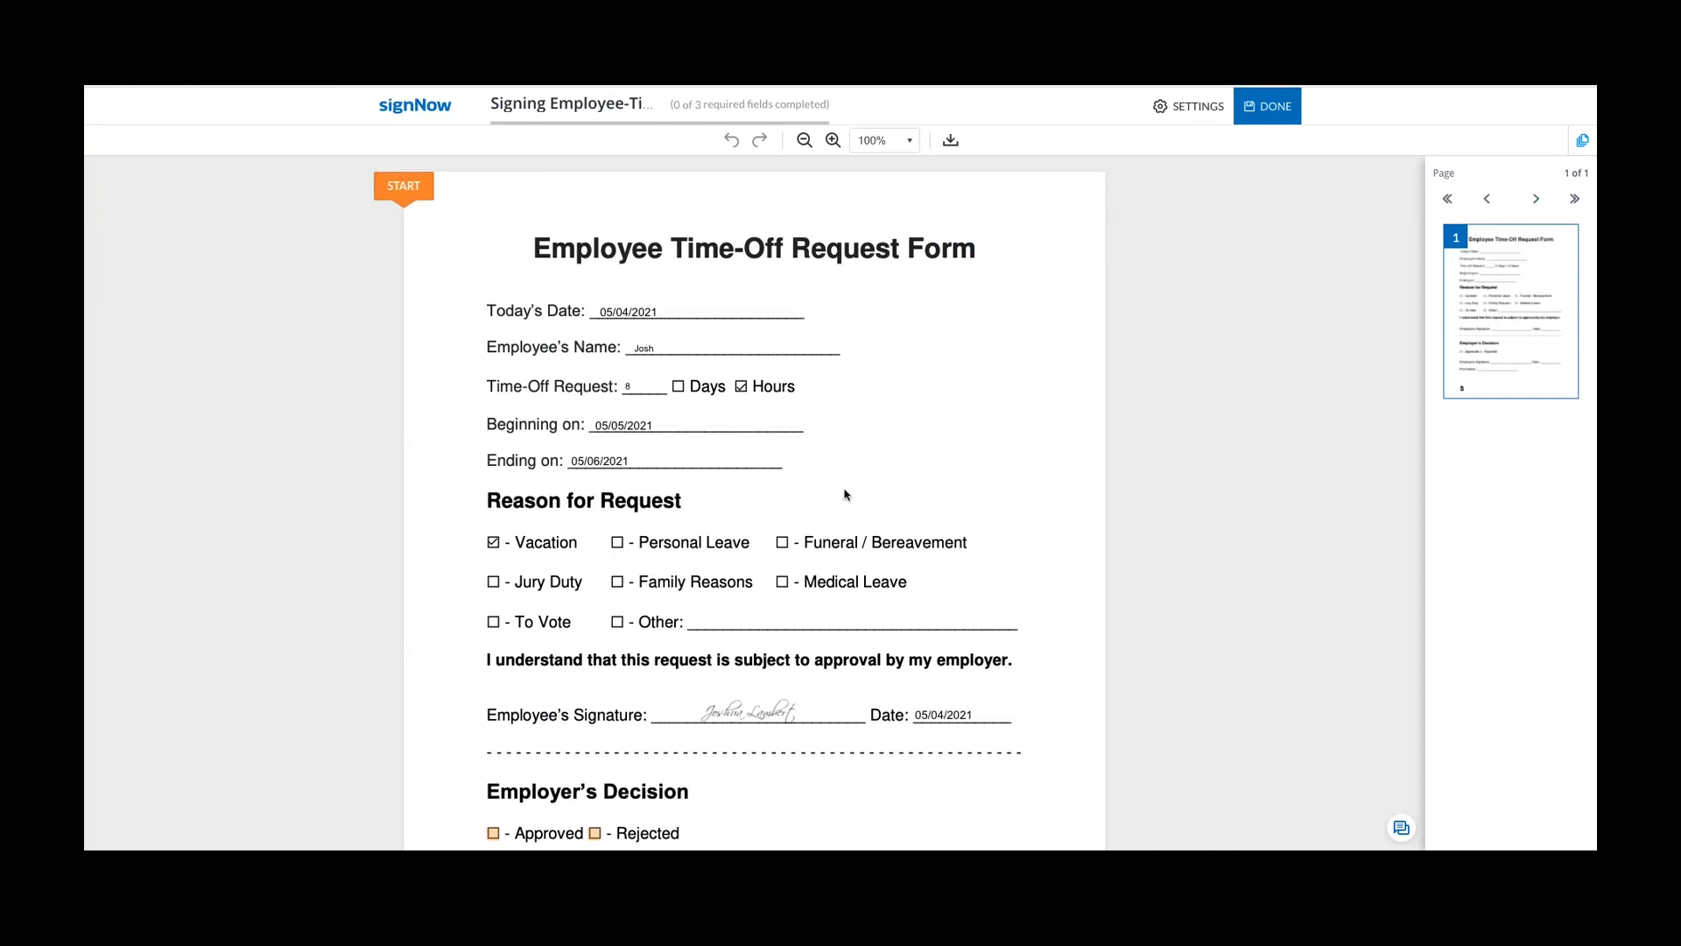
scroll(713, 450, "down", 1)
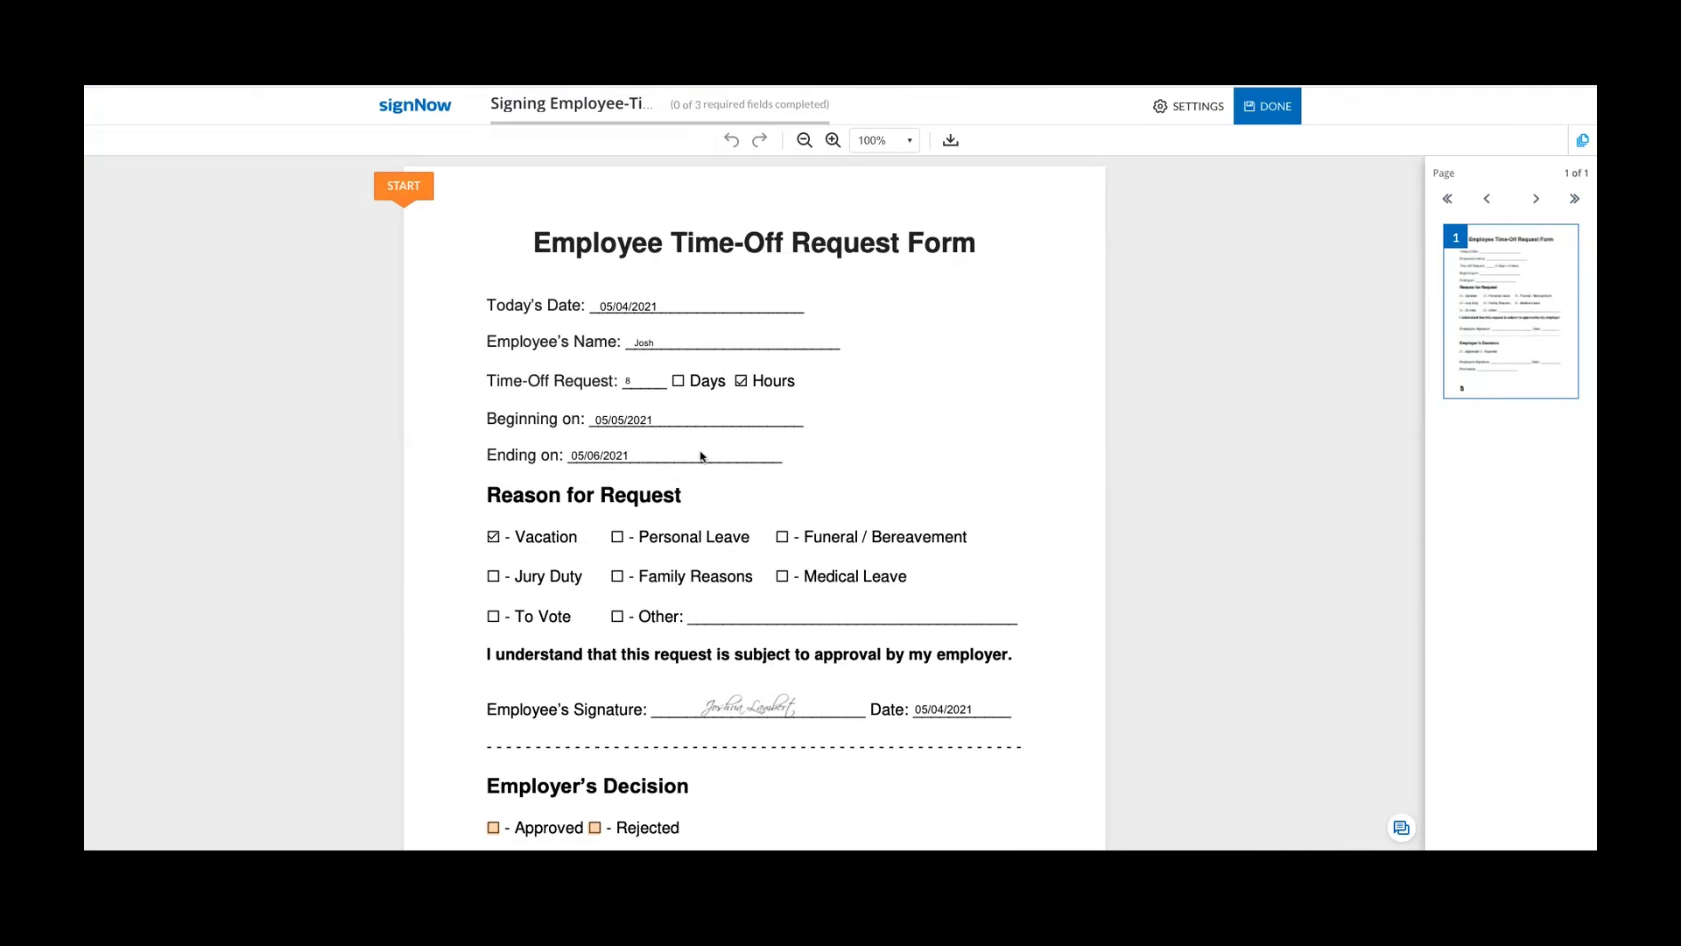
Approve the time-off request, add the employer's signature, the date 05/04/2021 and the printed full name, and submit the form.
scroll(701, 455, "down", 3)
left_click(493, 589)
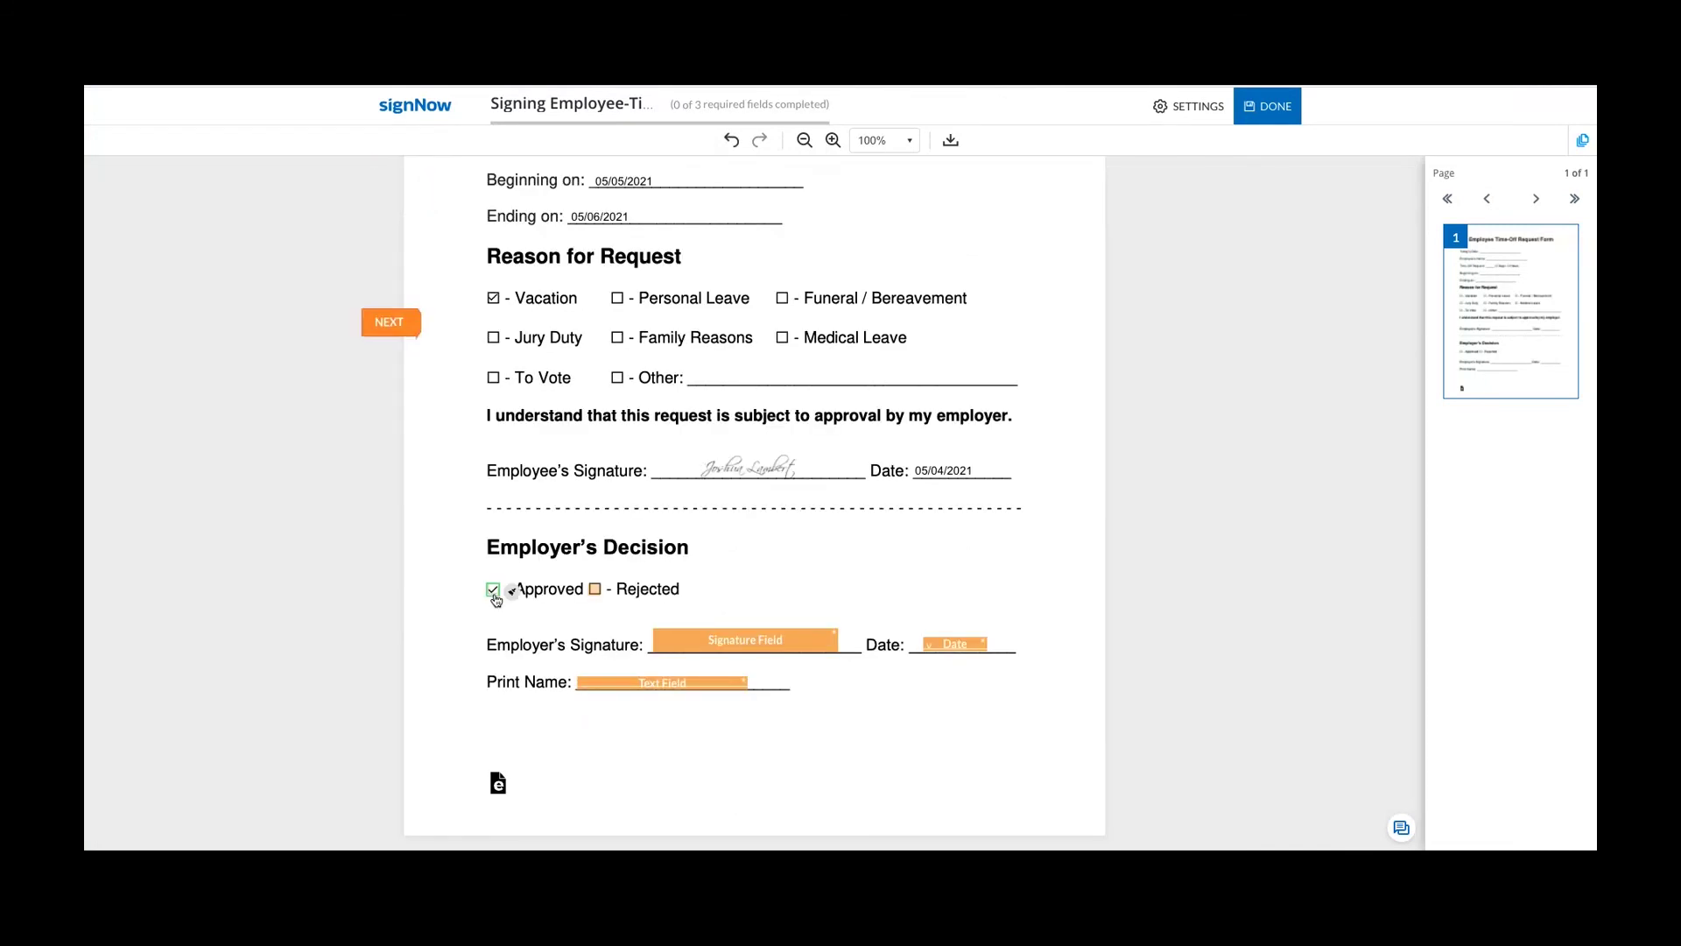
left_click(687, 636)
left_click(958, 643)
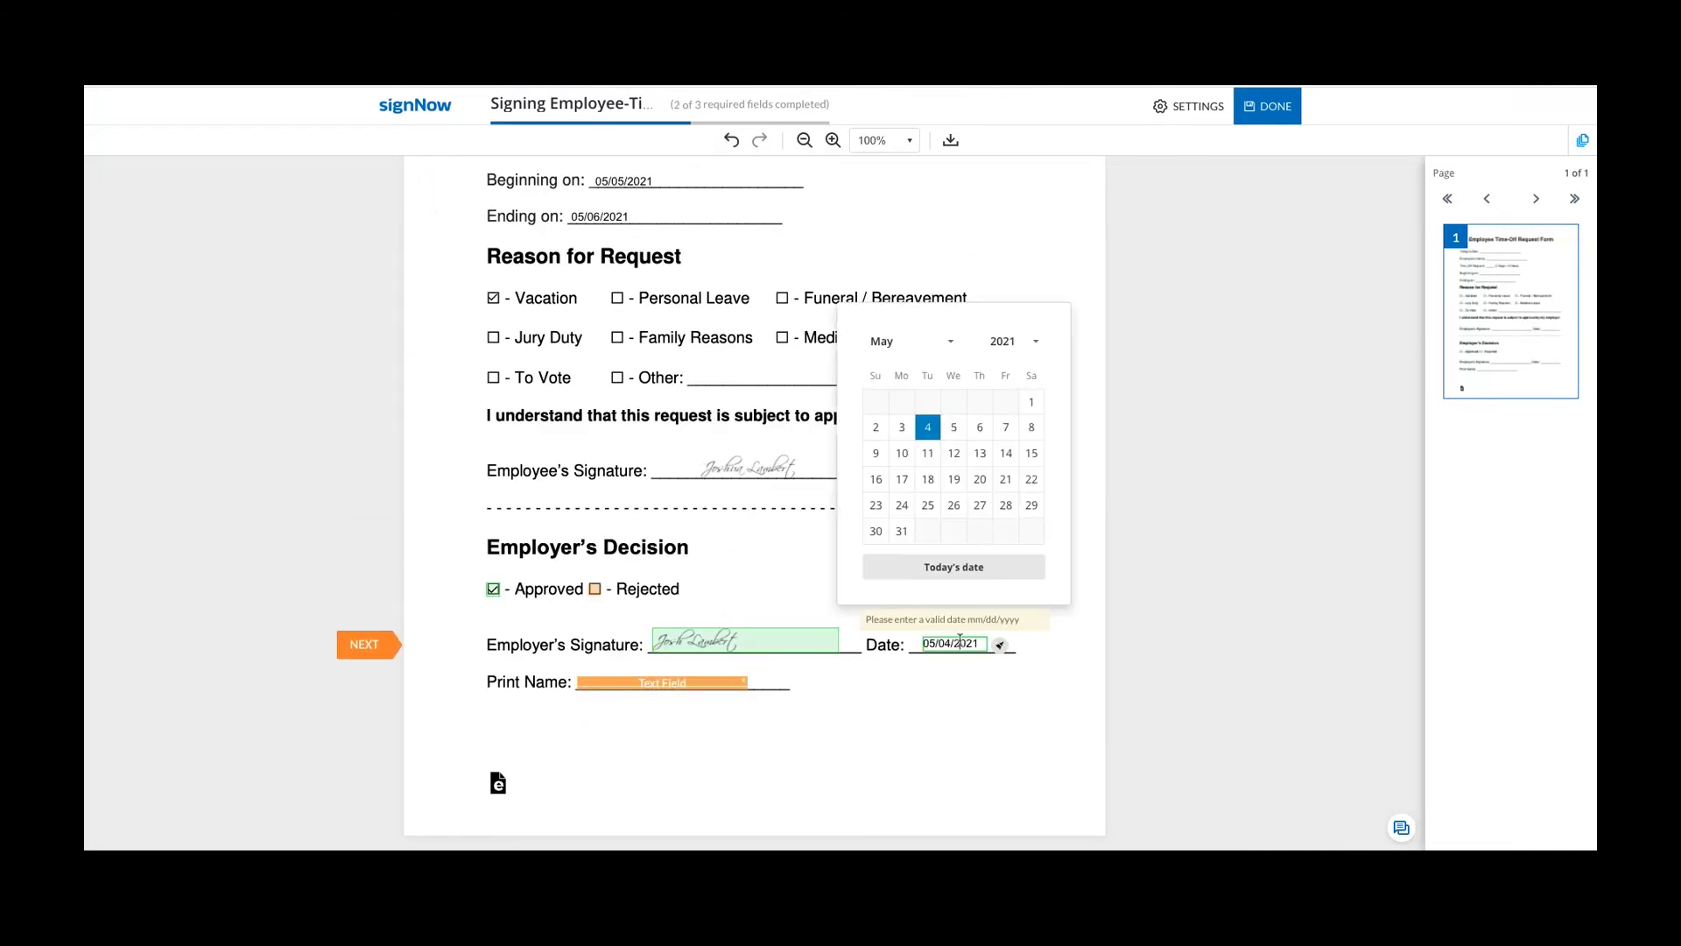
left_click(693, 681)
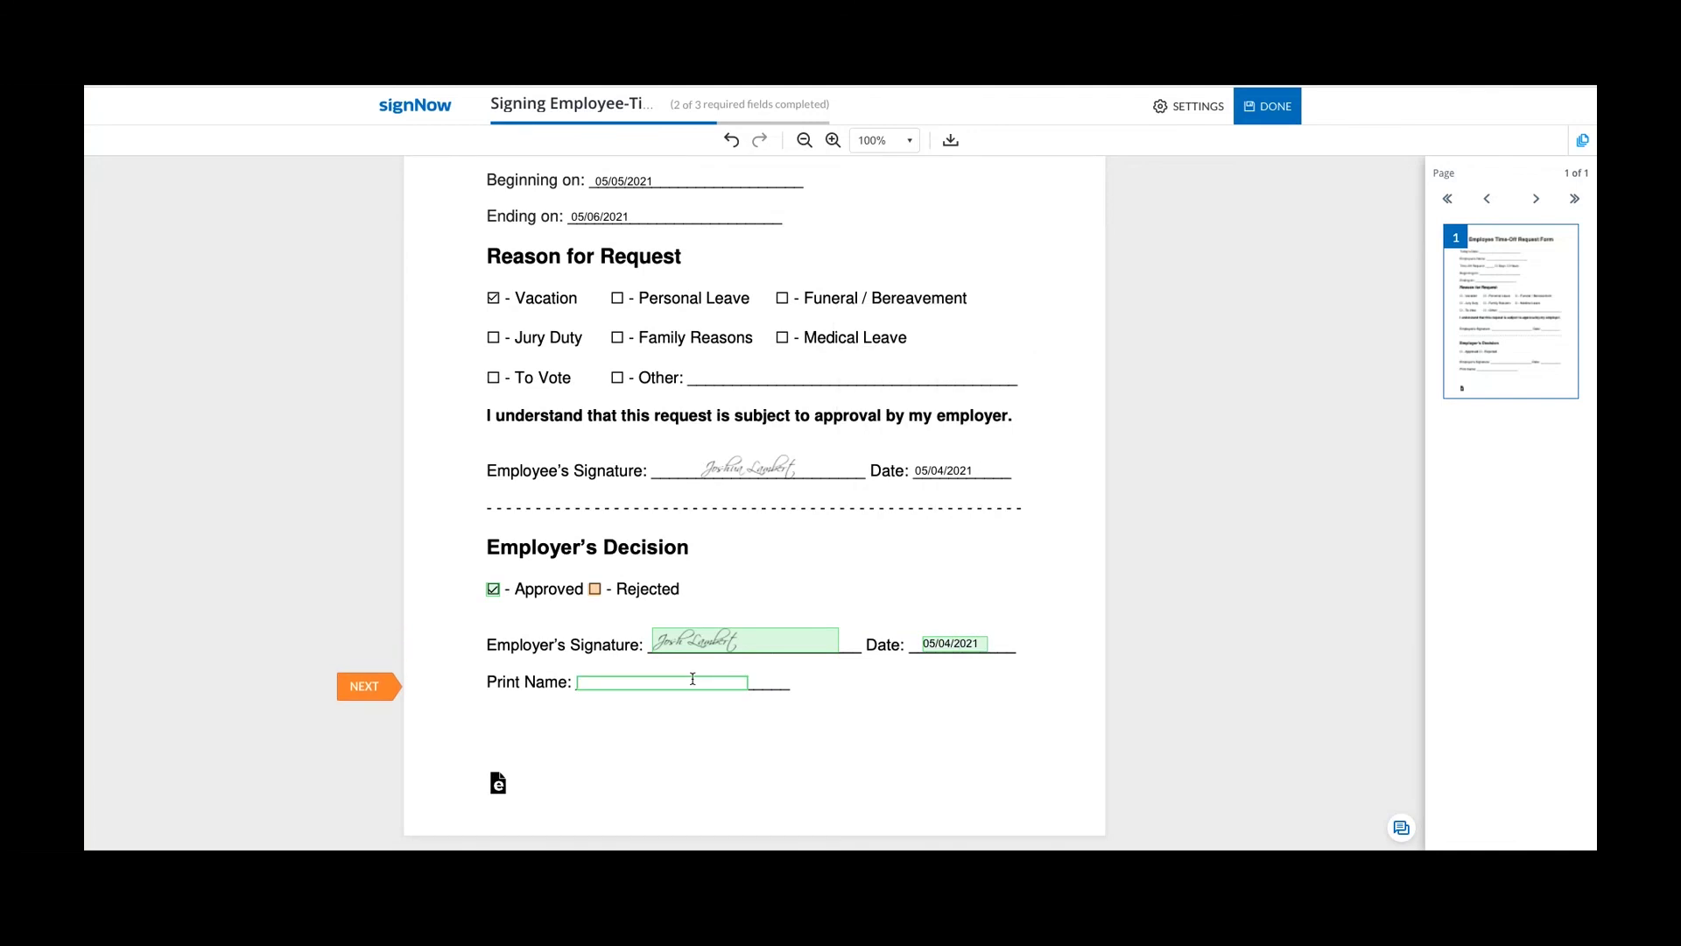
type("Josh La")
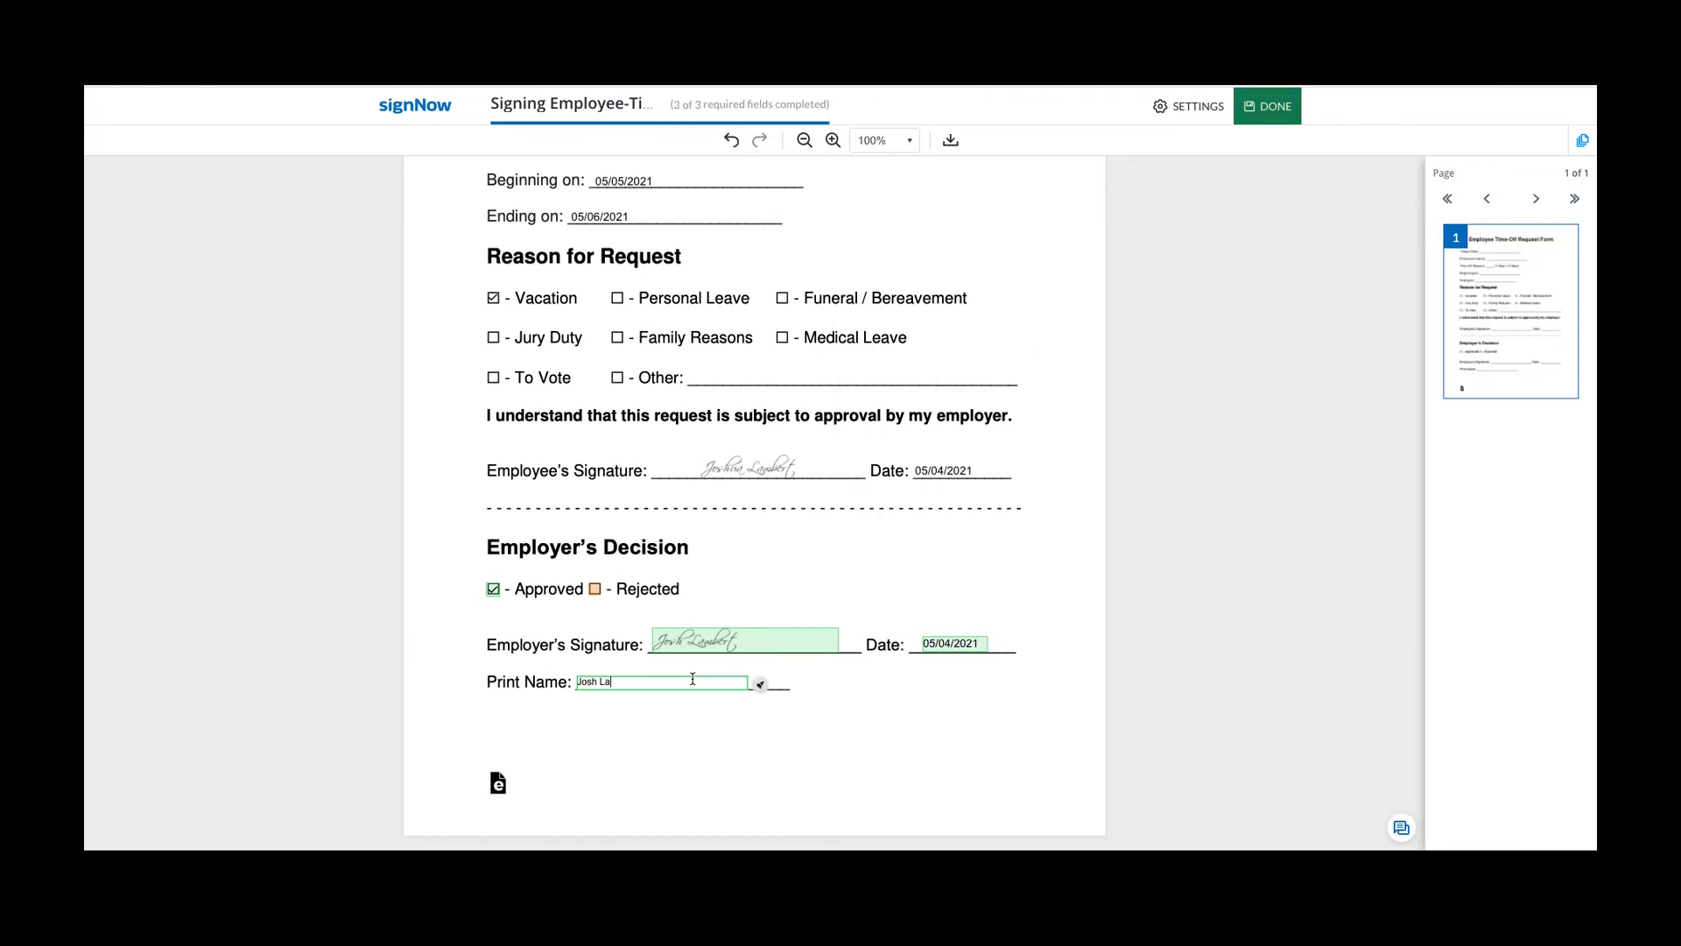
type("mbert")
left_click(1272, 114)
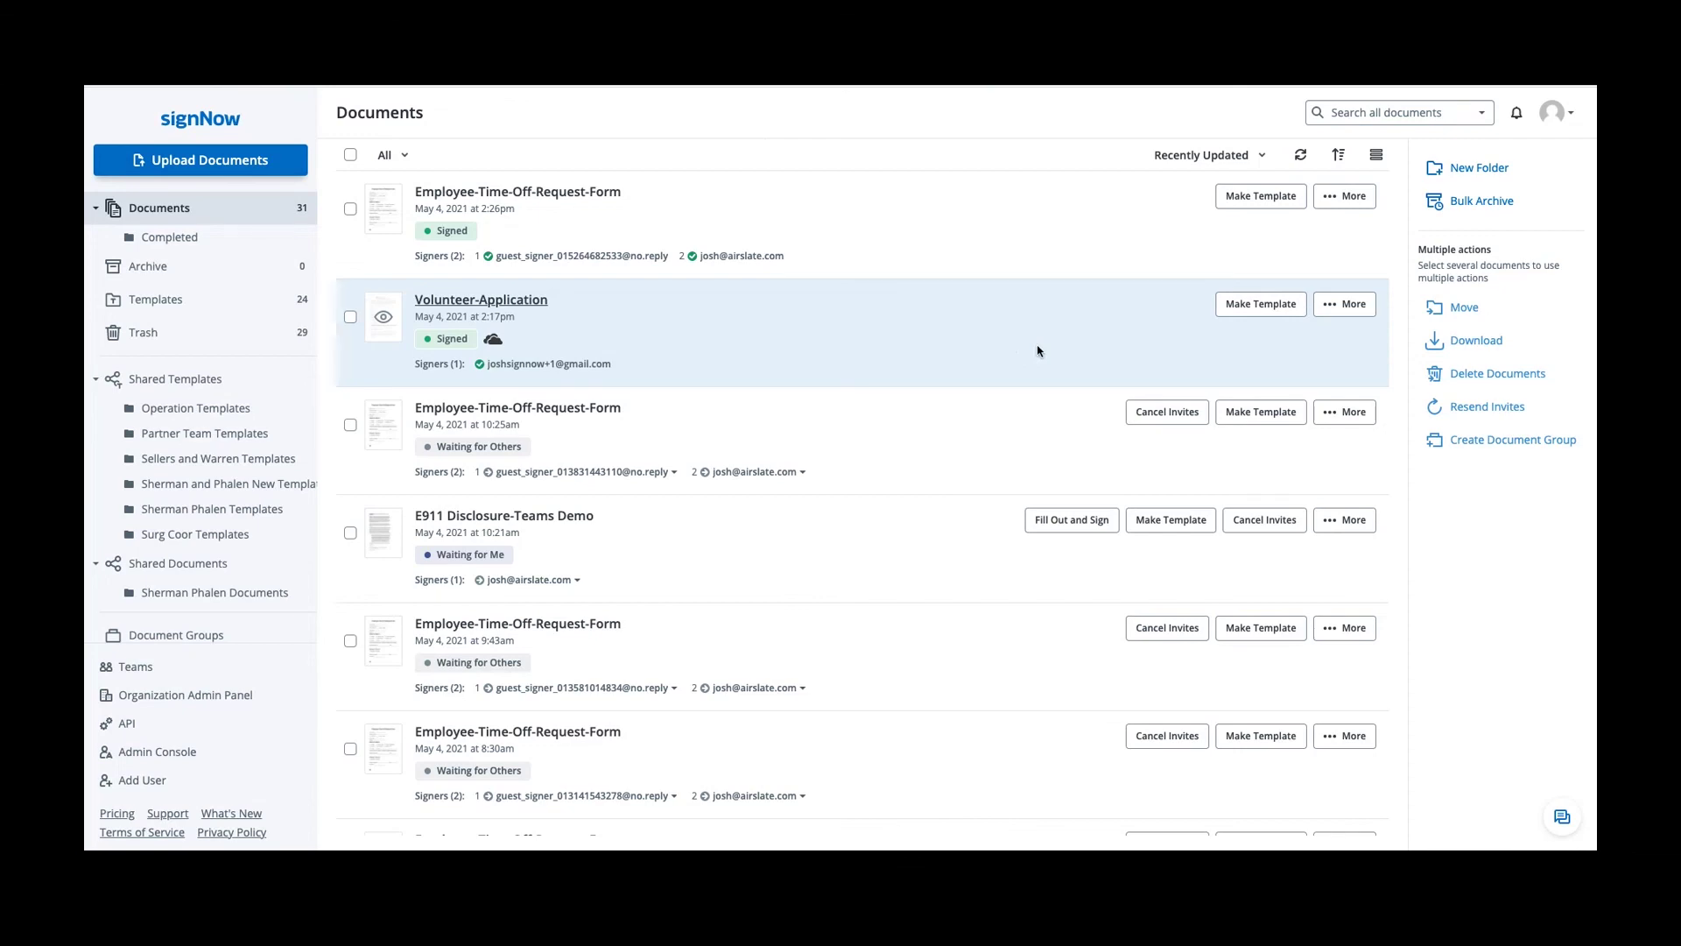
Create an invite link for the E911 Disclosure-Teams Demo template and copy the link.
scroll(1038, 352, "down", 1)
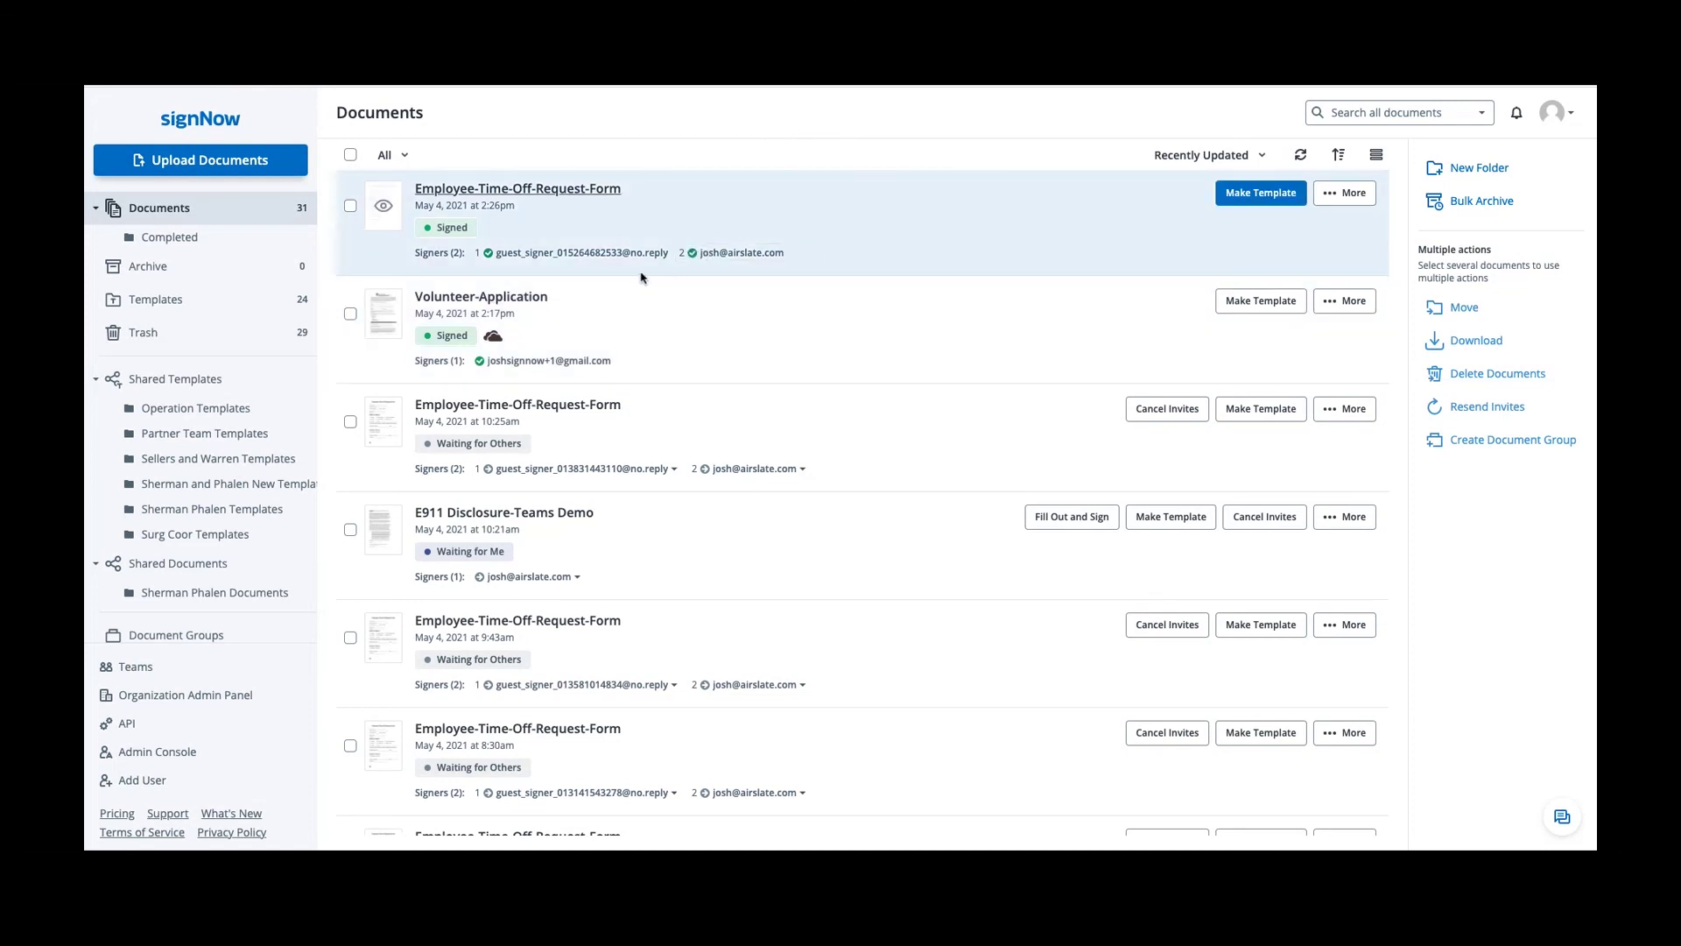
left_click(244, 297)
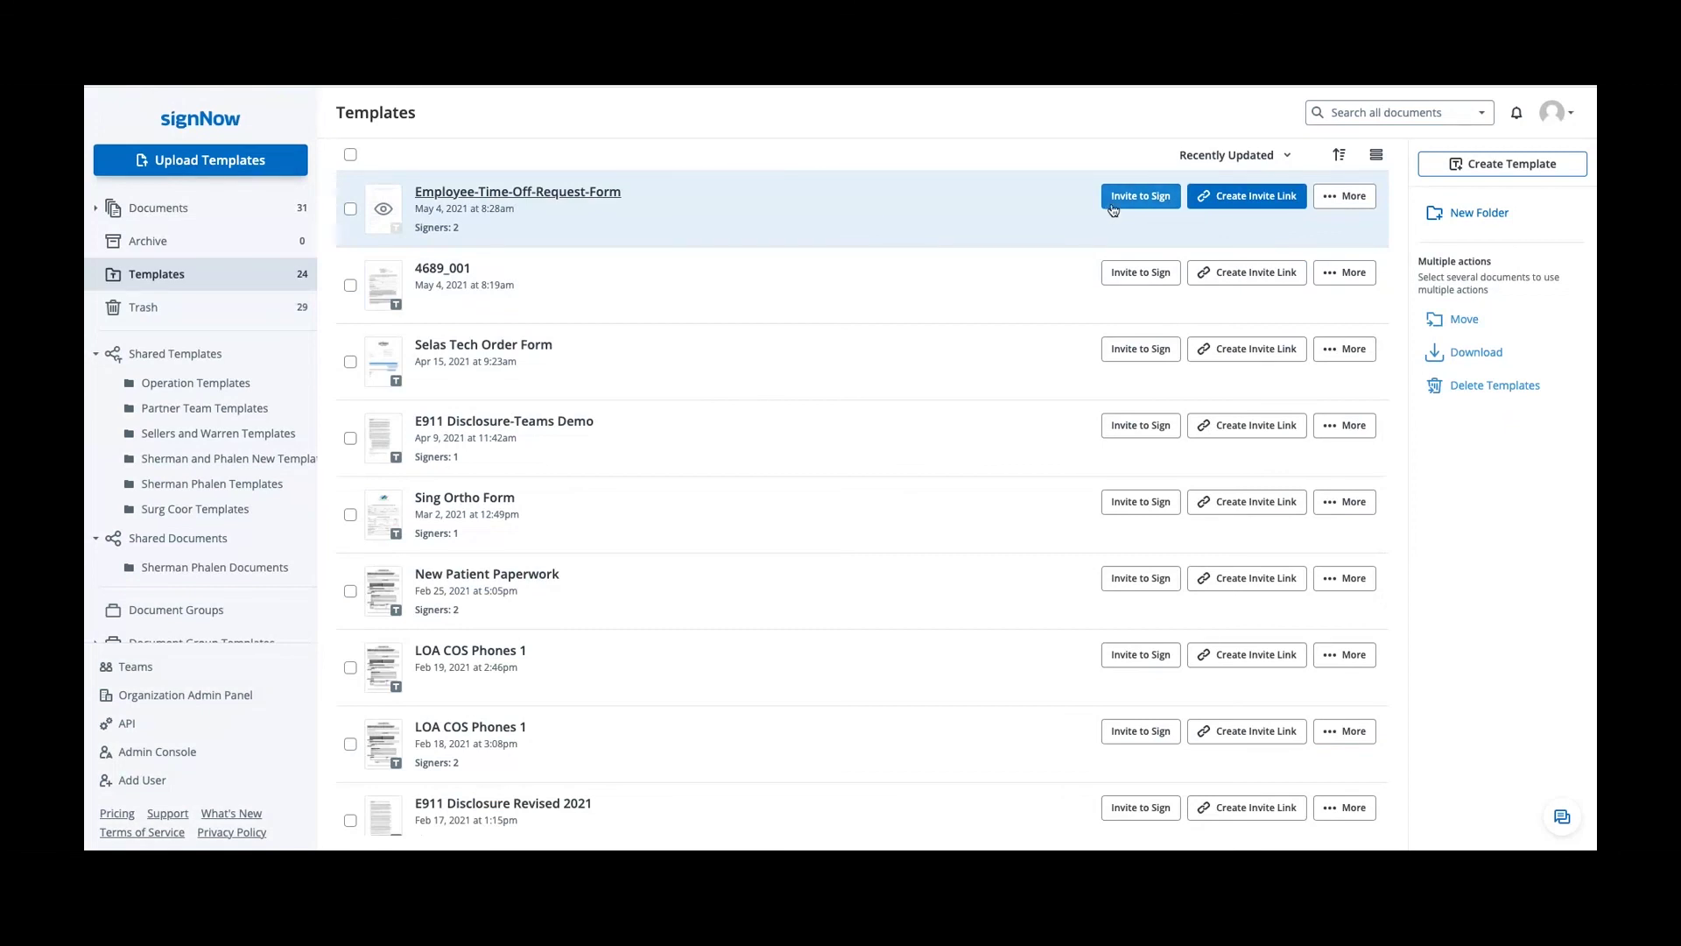
left_click(1165, 204)
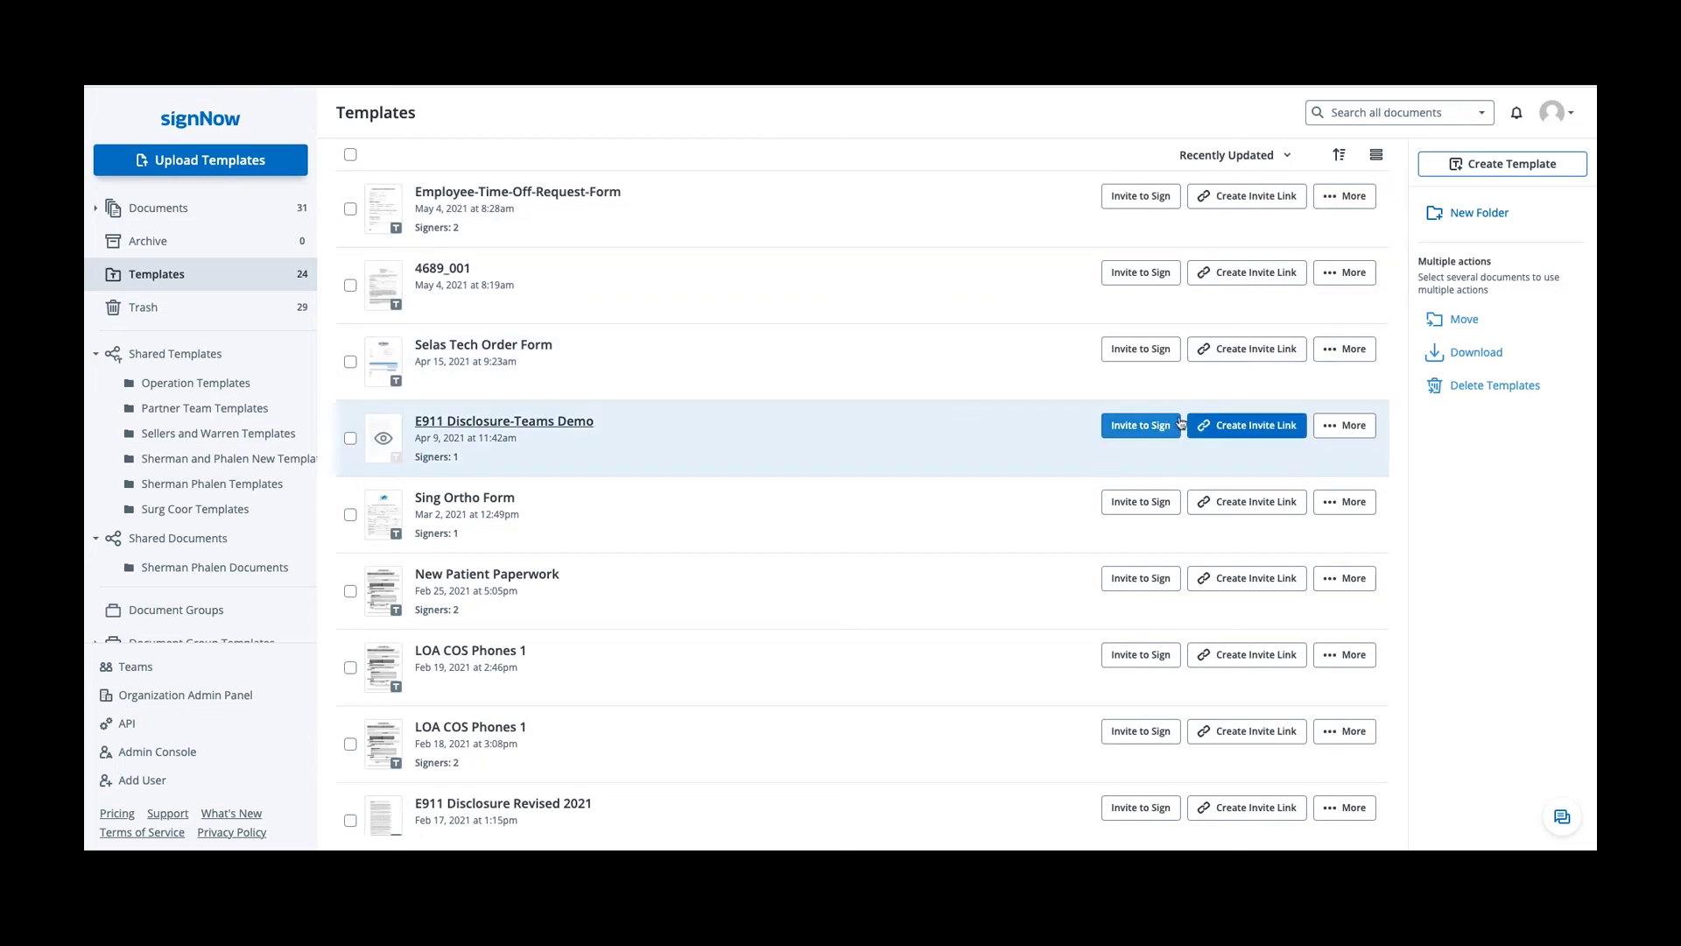
left_click(1261, 436)
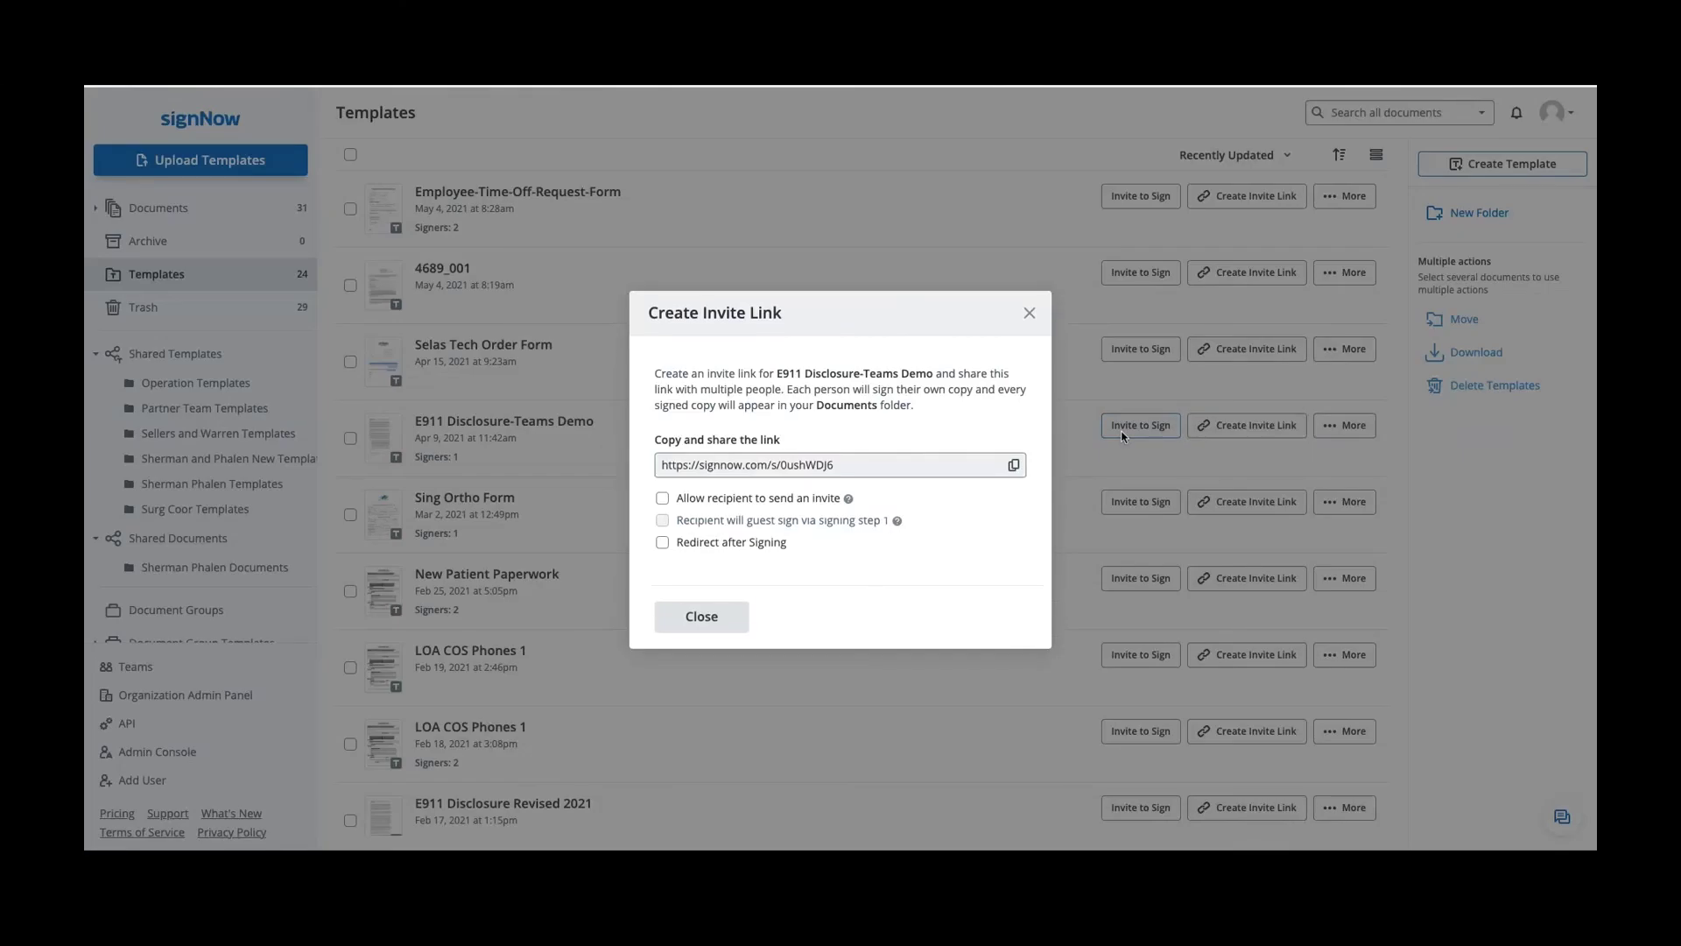
left_click(880, 464)
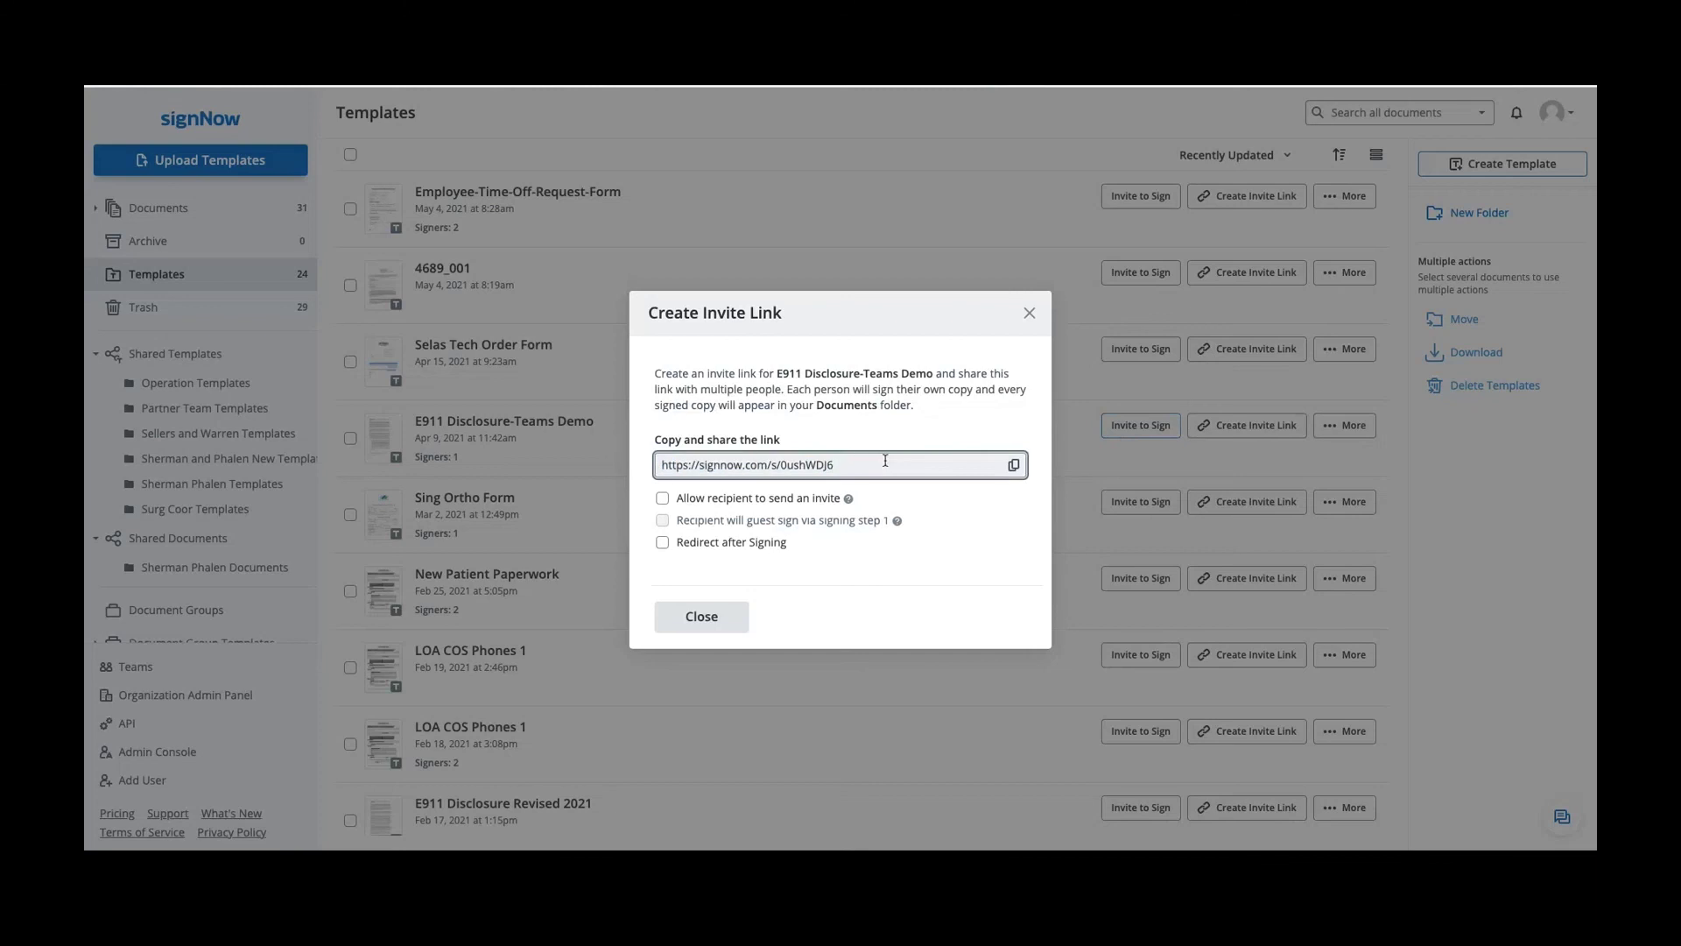
left_click_drag(870, 466, 633, 464)
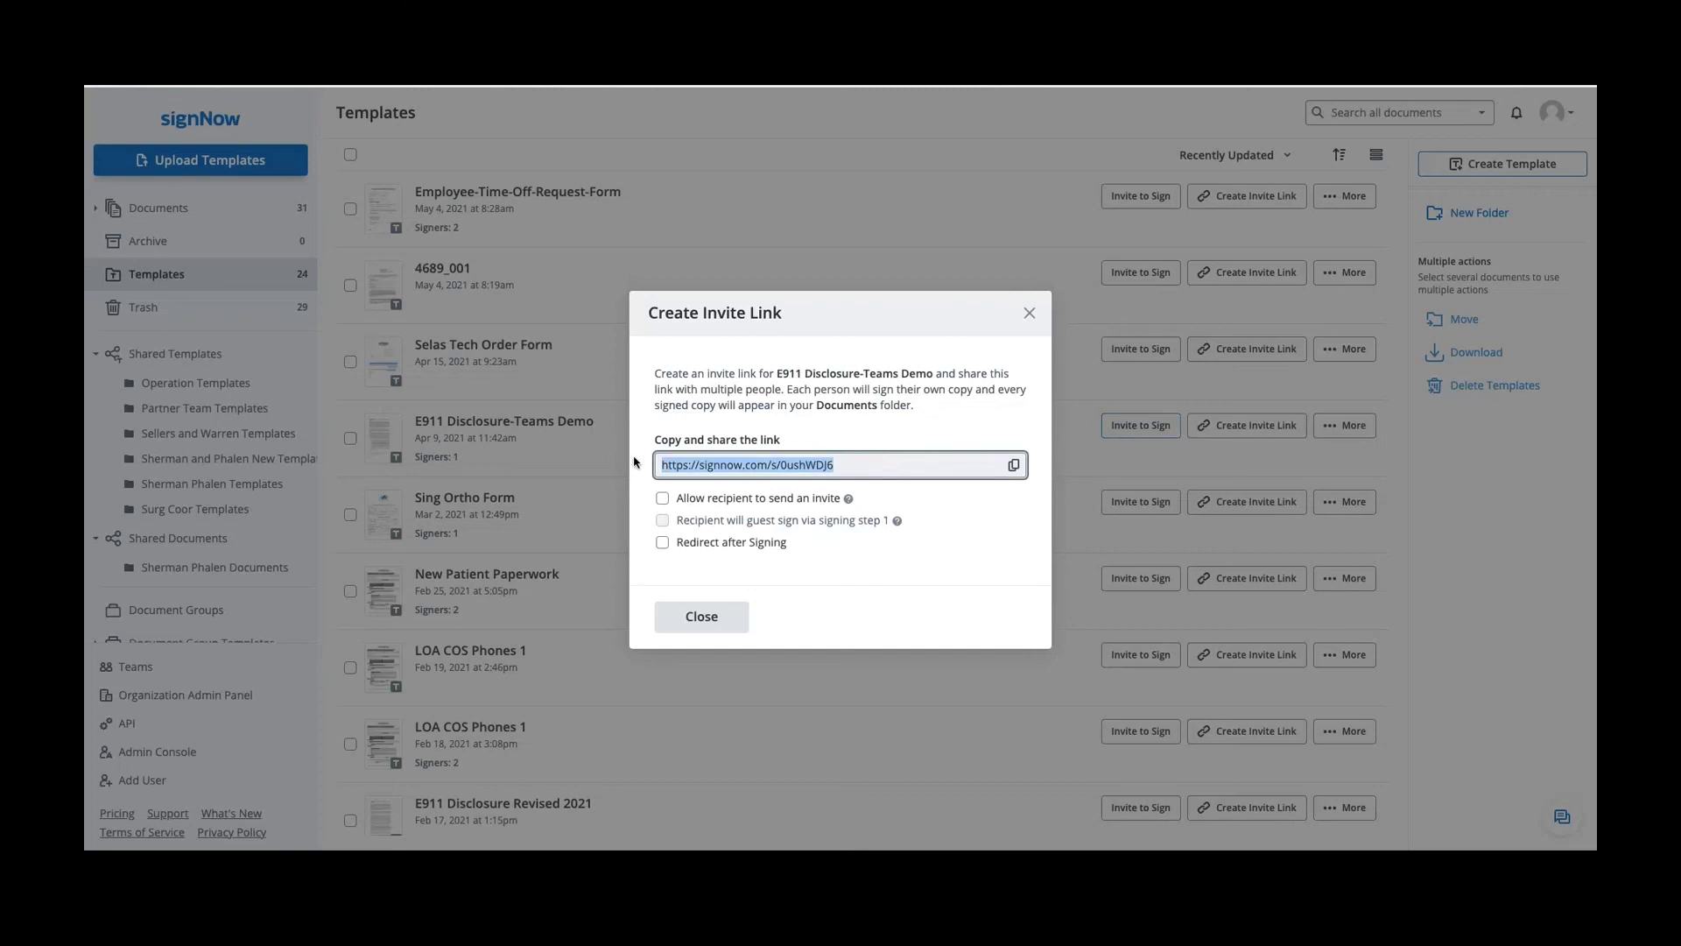
key("ctrl+c")
Open the copied invite link in a new browser tab and start filling out the E911 Disclosure as a guest signer.
key("ctrl+t")
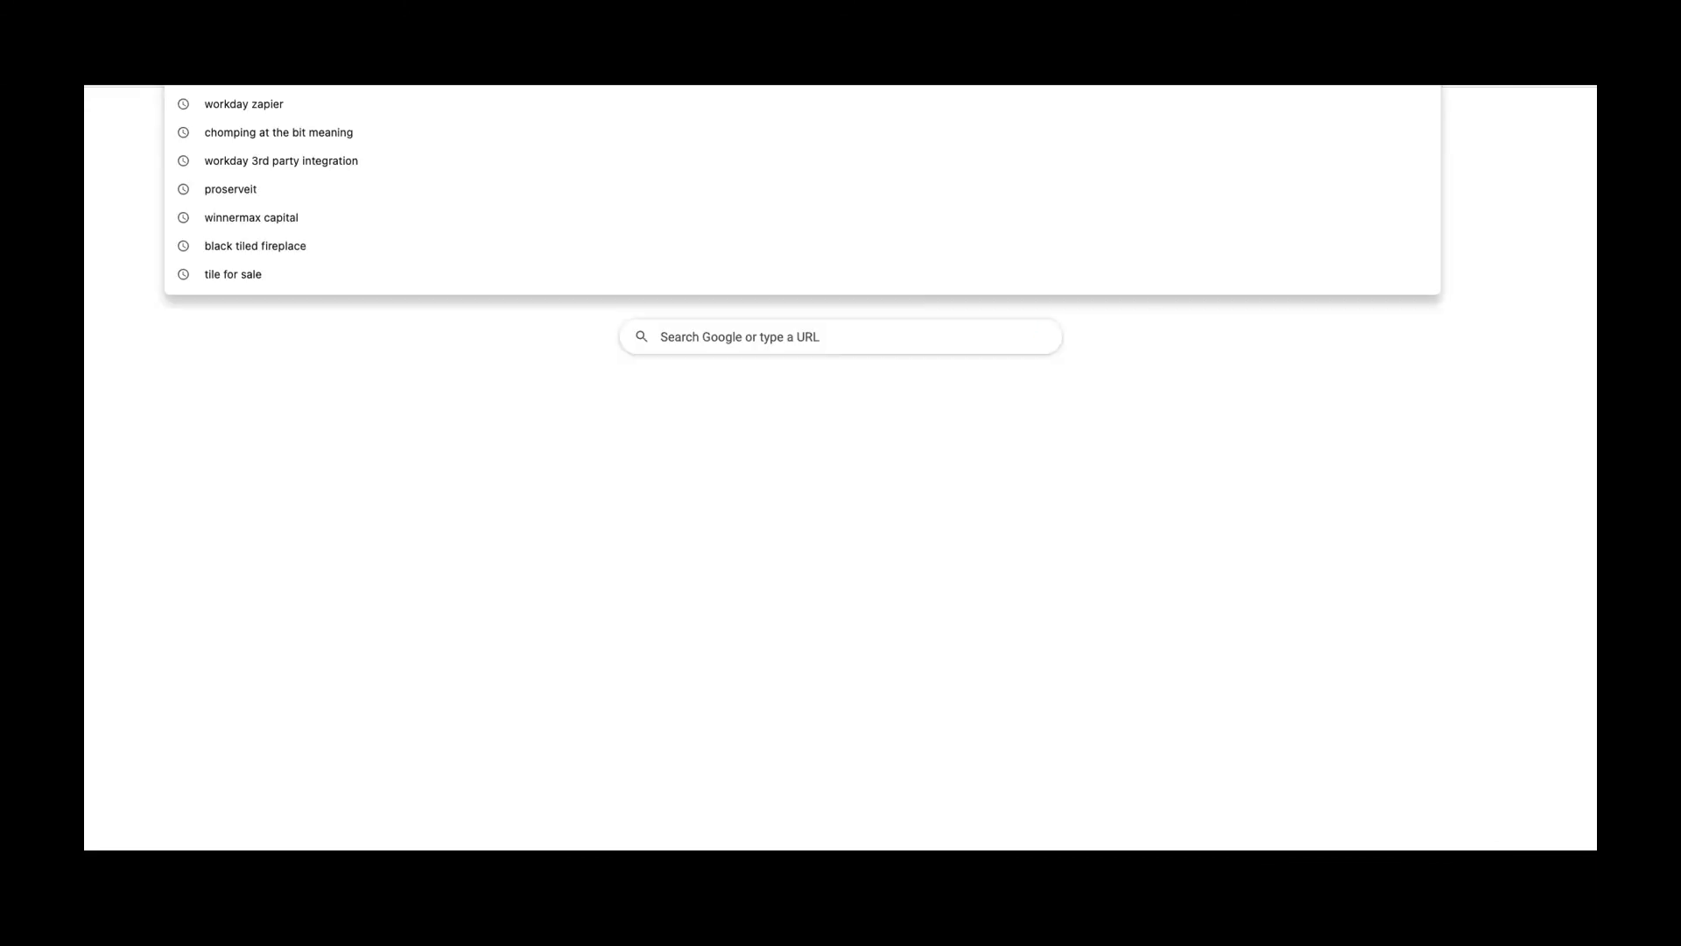
key("ctrl+v")
key("Return")
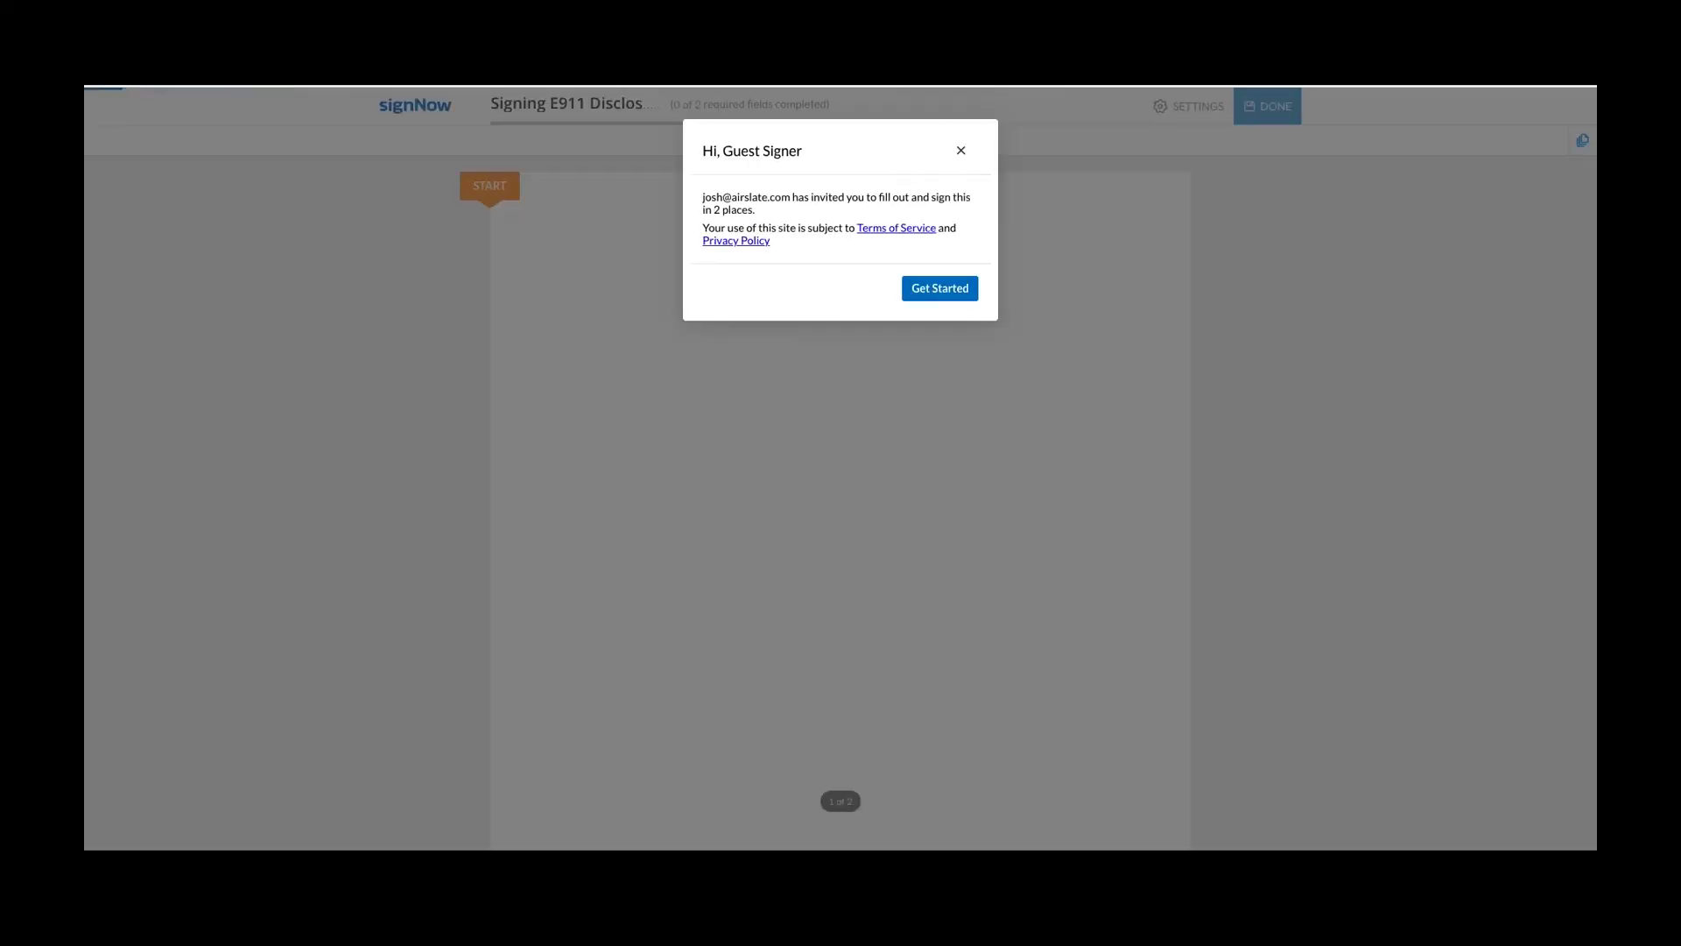
left_click(939, 289)
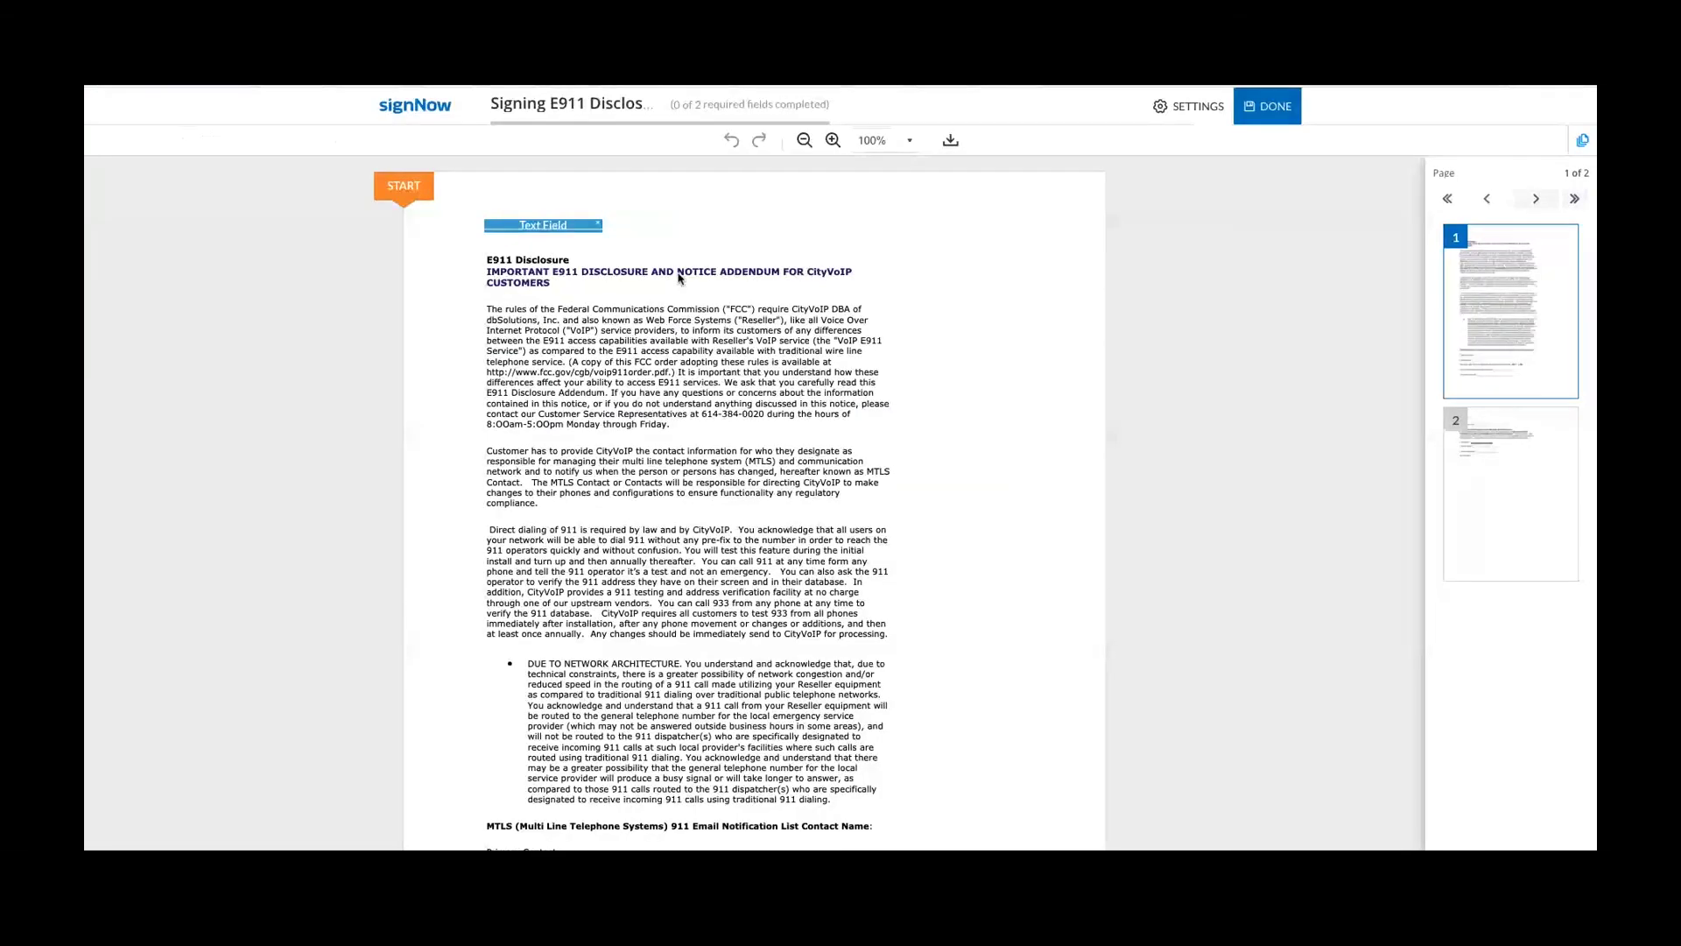